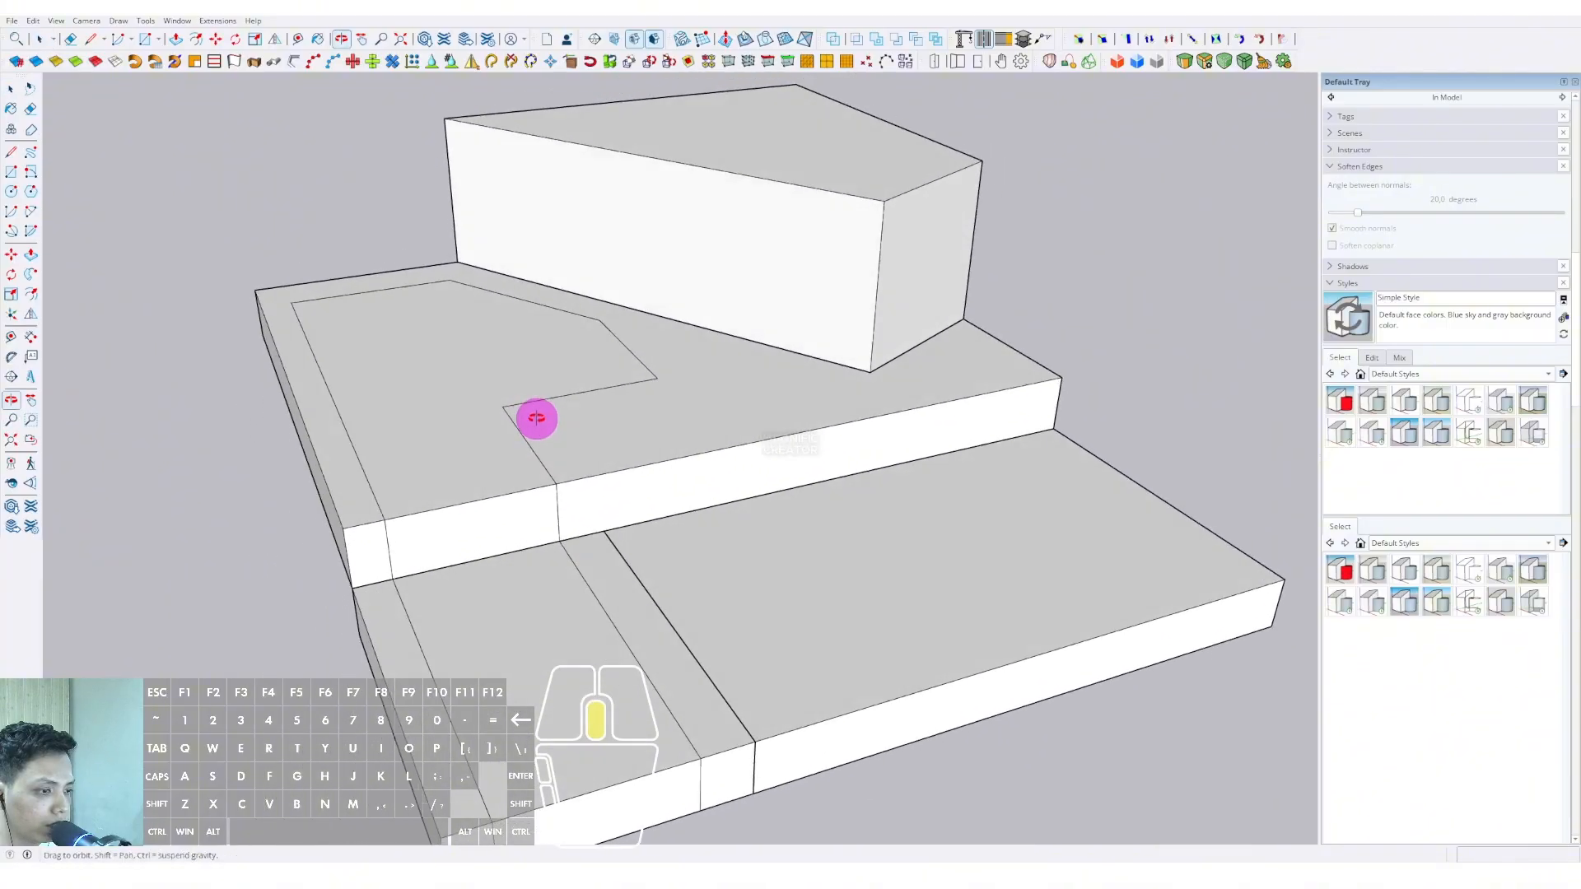
# Paint the pool surface and its waterfall face on the upper terrace with Water Dark Blue from the Water collection
pyautogui.tripleClick(484, 446)
pyautogui.click(493, 442)
pyautogui.click(536, 544)
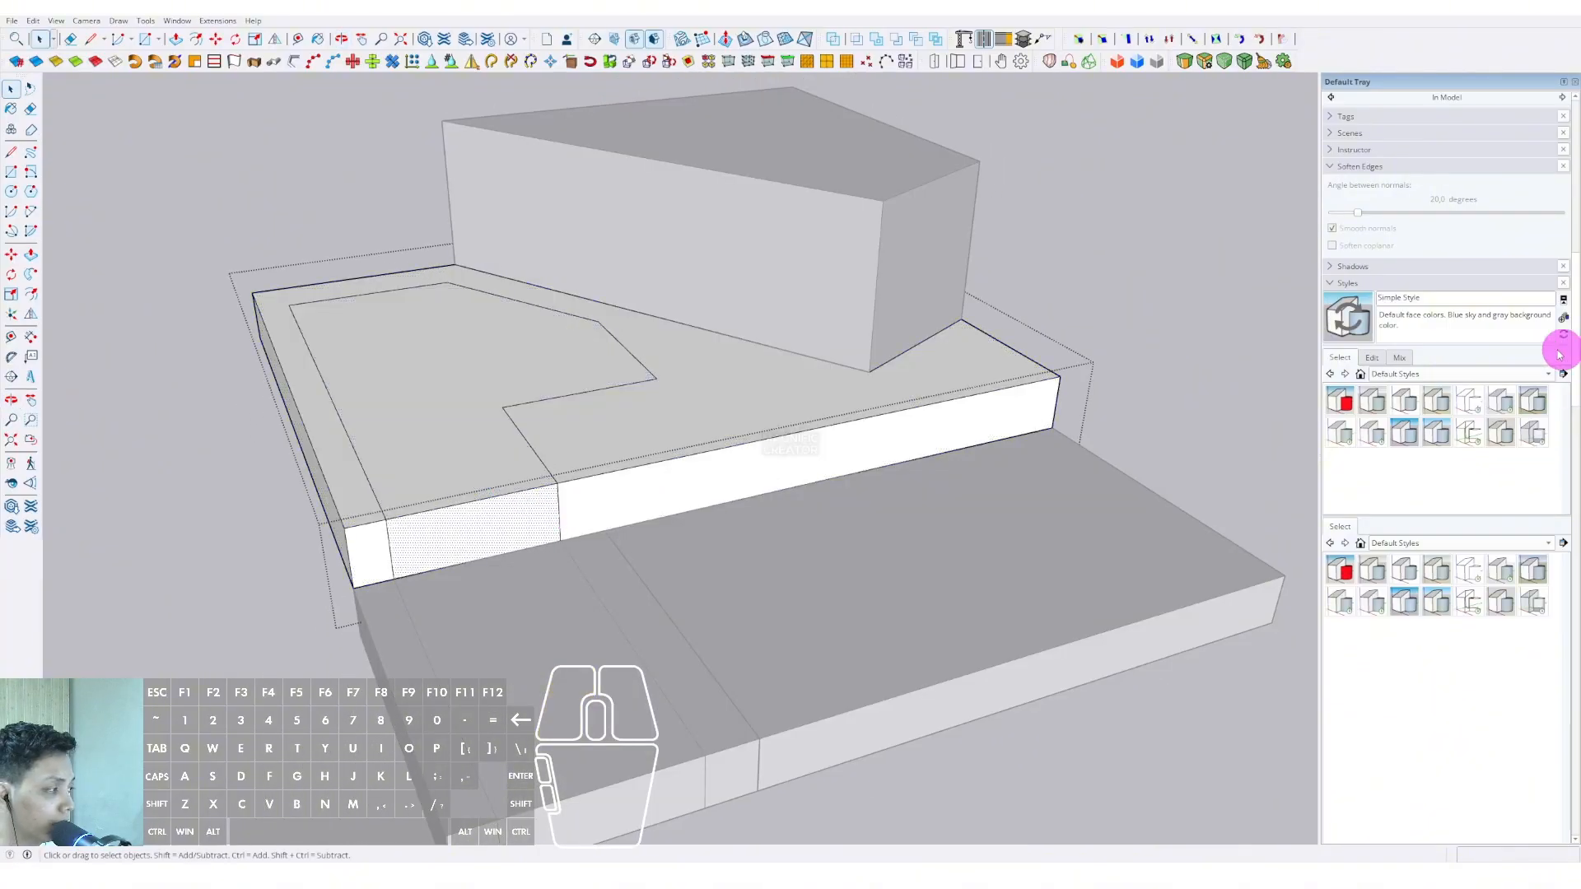
pyautogui.scroll(3, 1407, 393)
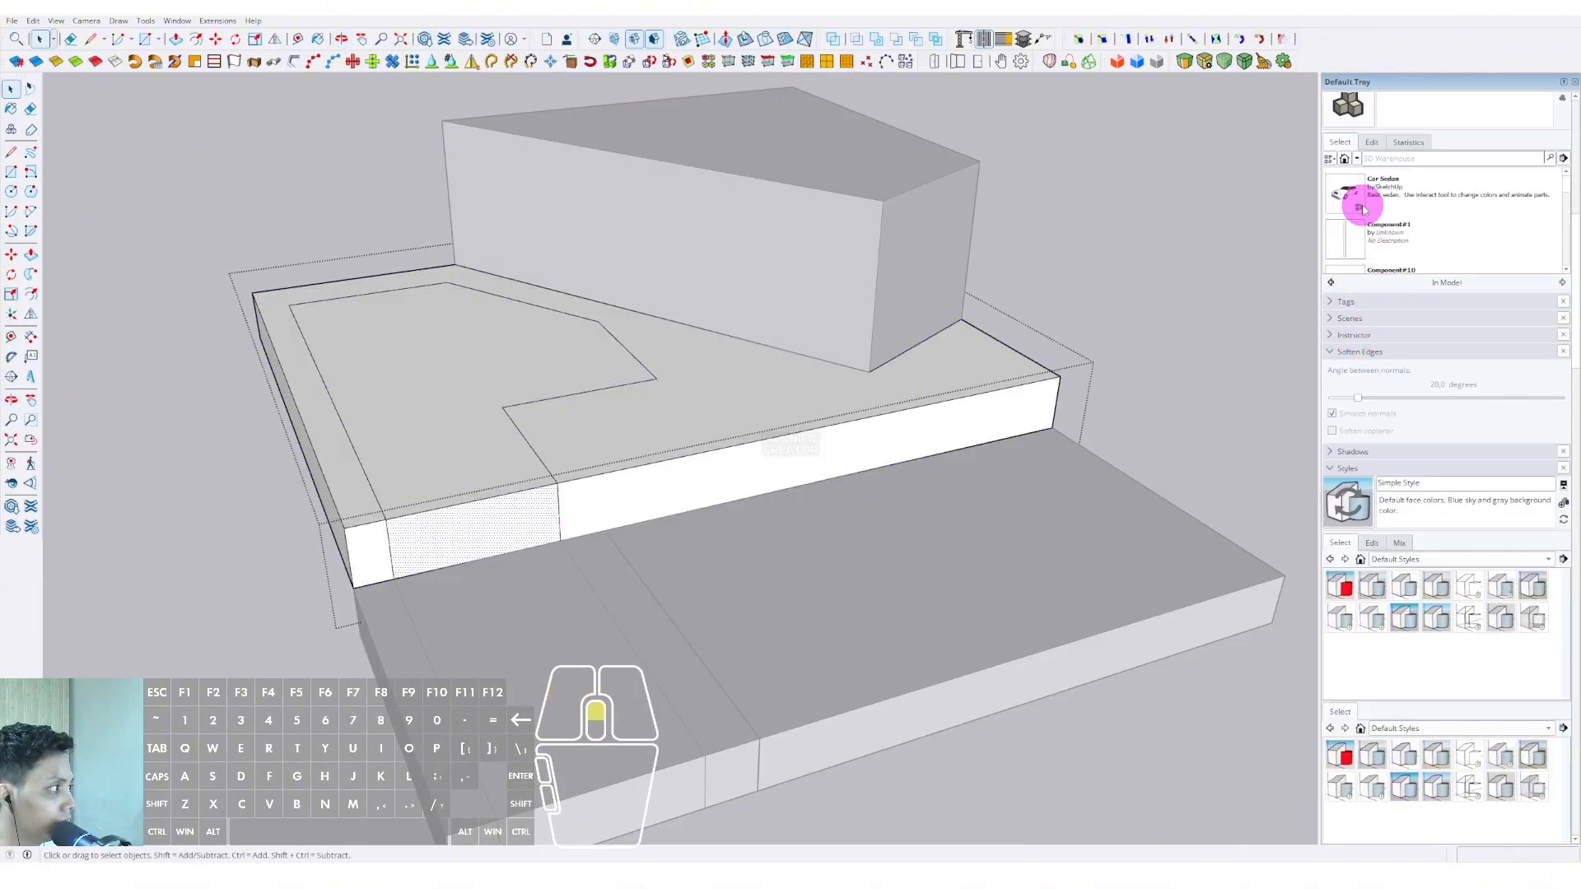
pyautogui.scroll(1, 1399, 239)
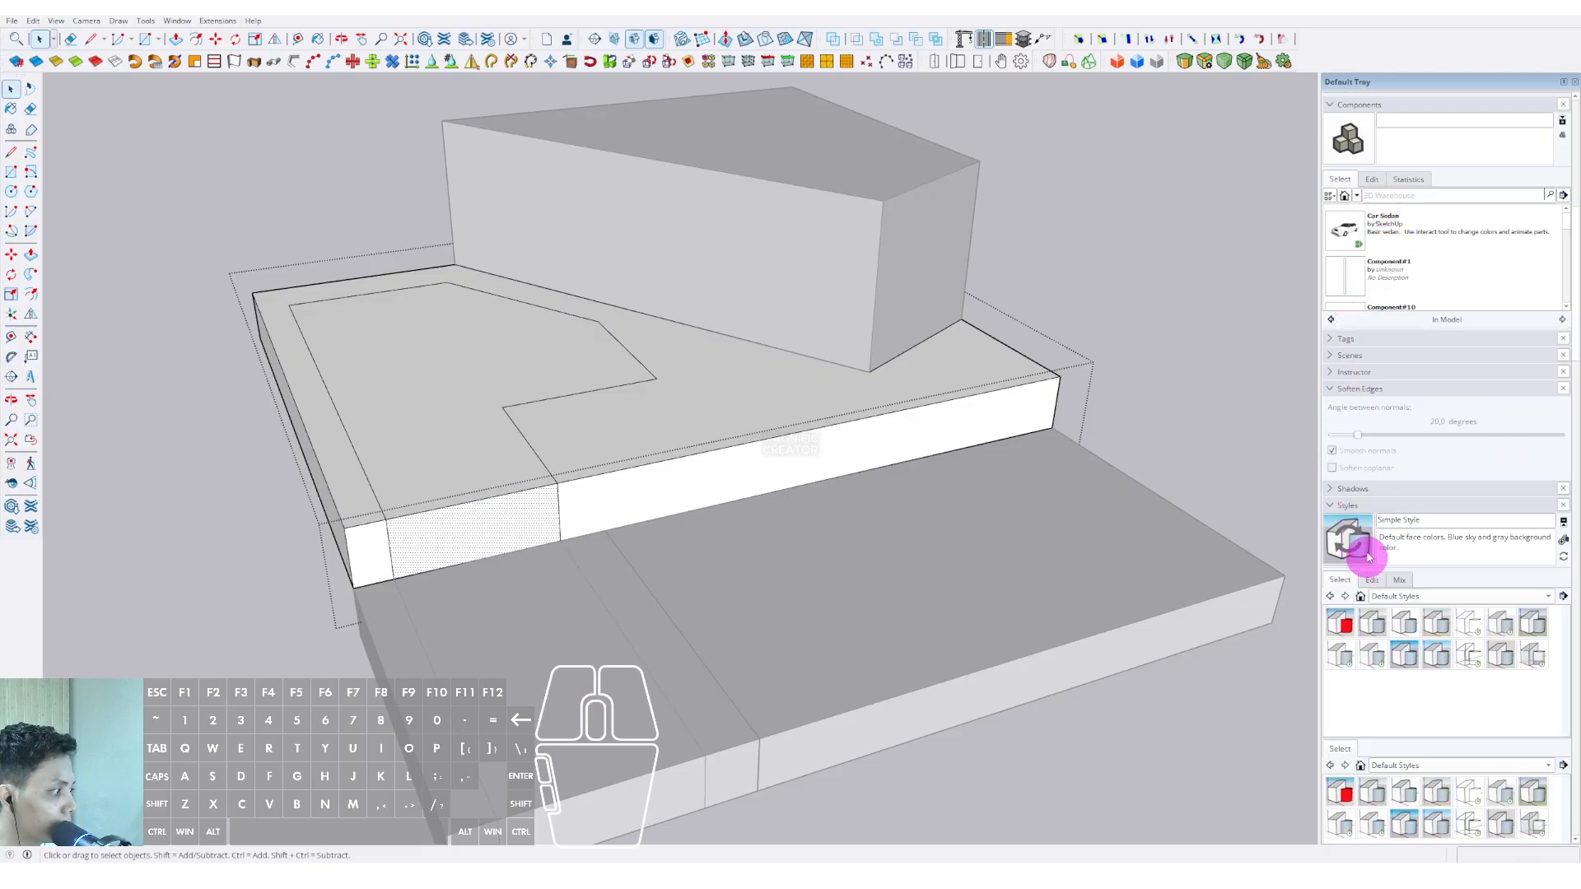
pyautogui.scroll(3, 1349, 184)
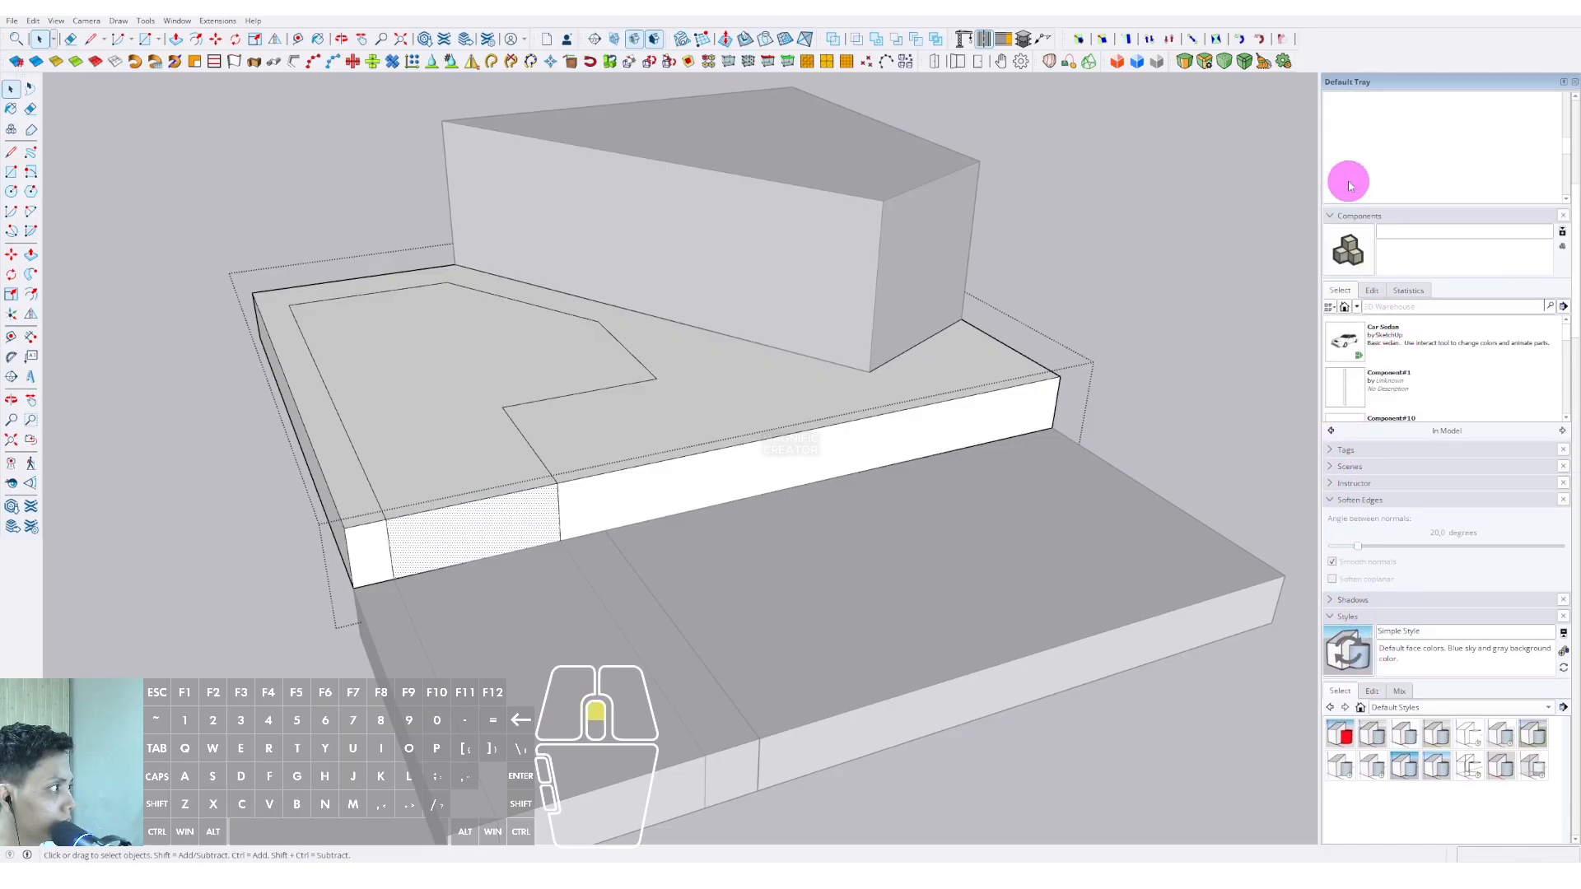
pyautogui.click(1331, 216)
pyautogui.scroll(4, 1351, 223)
pyautogui.scroll(4, 1491, 247)
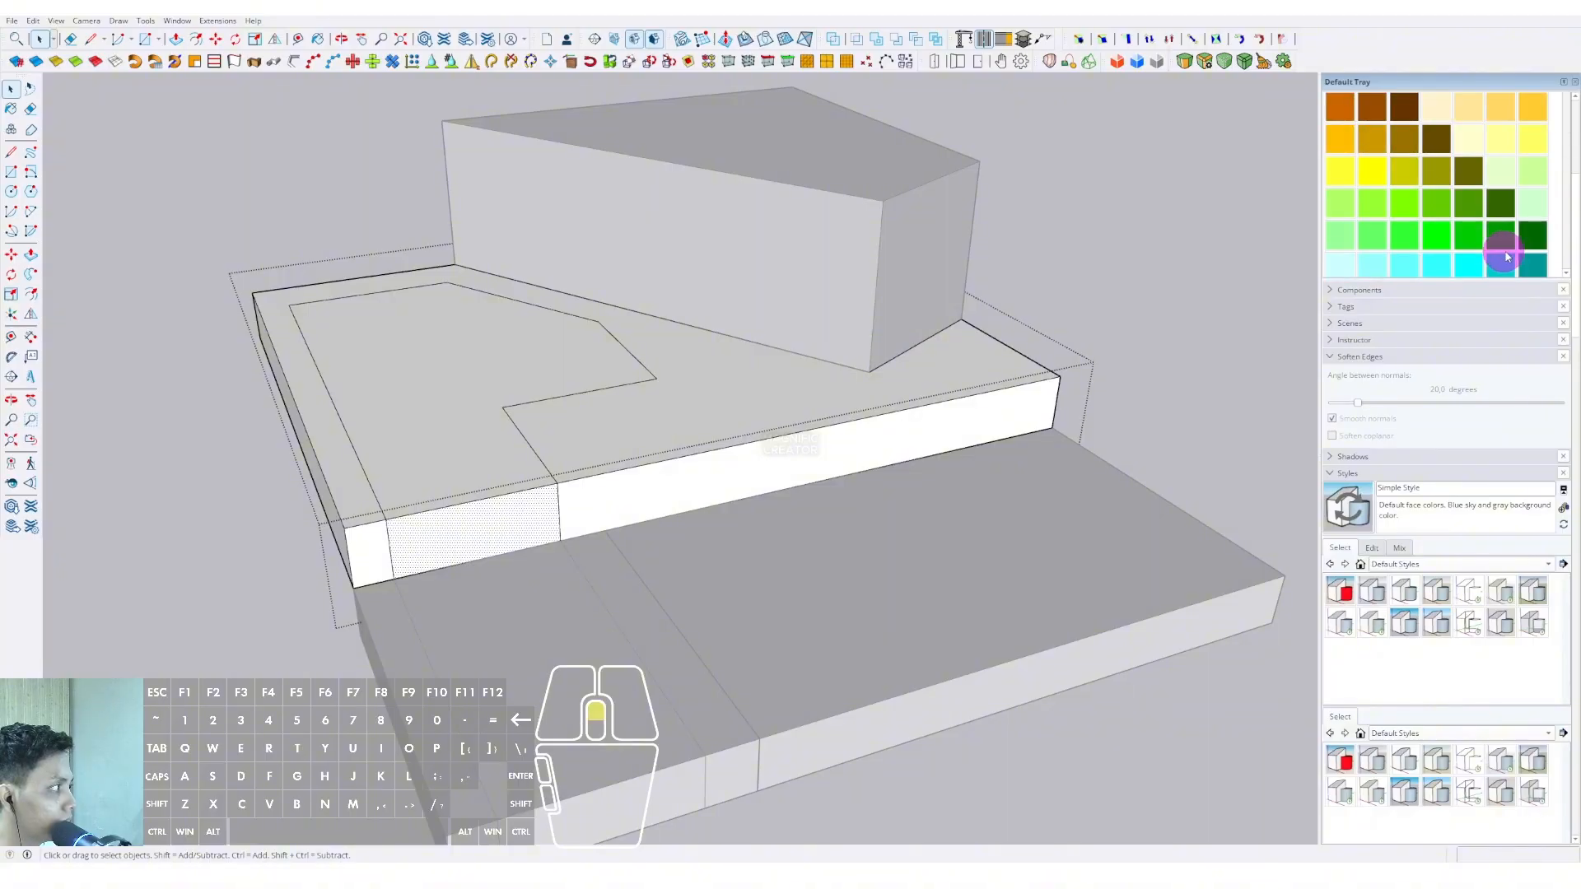
pyautogui.scroll(1, 1569, 196)
pyautogui.moveTo(1569, 195); pyautogui.dragTo(1576, 115)
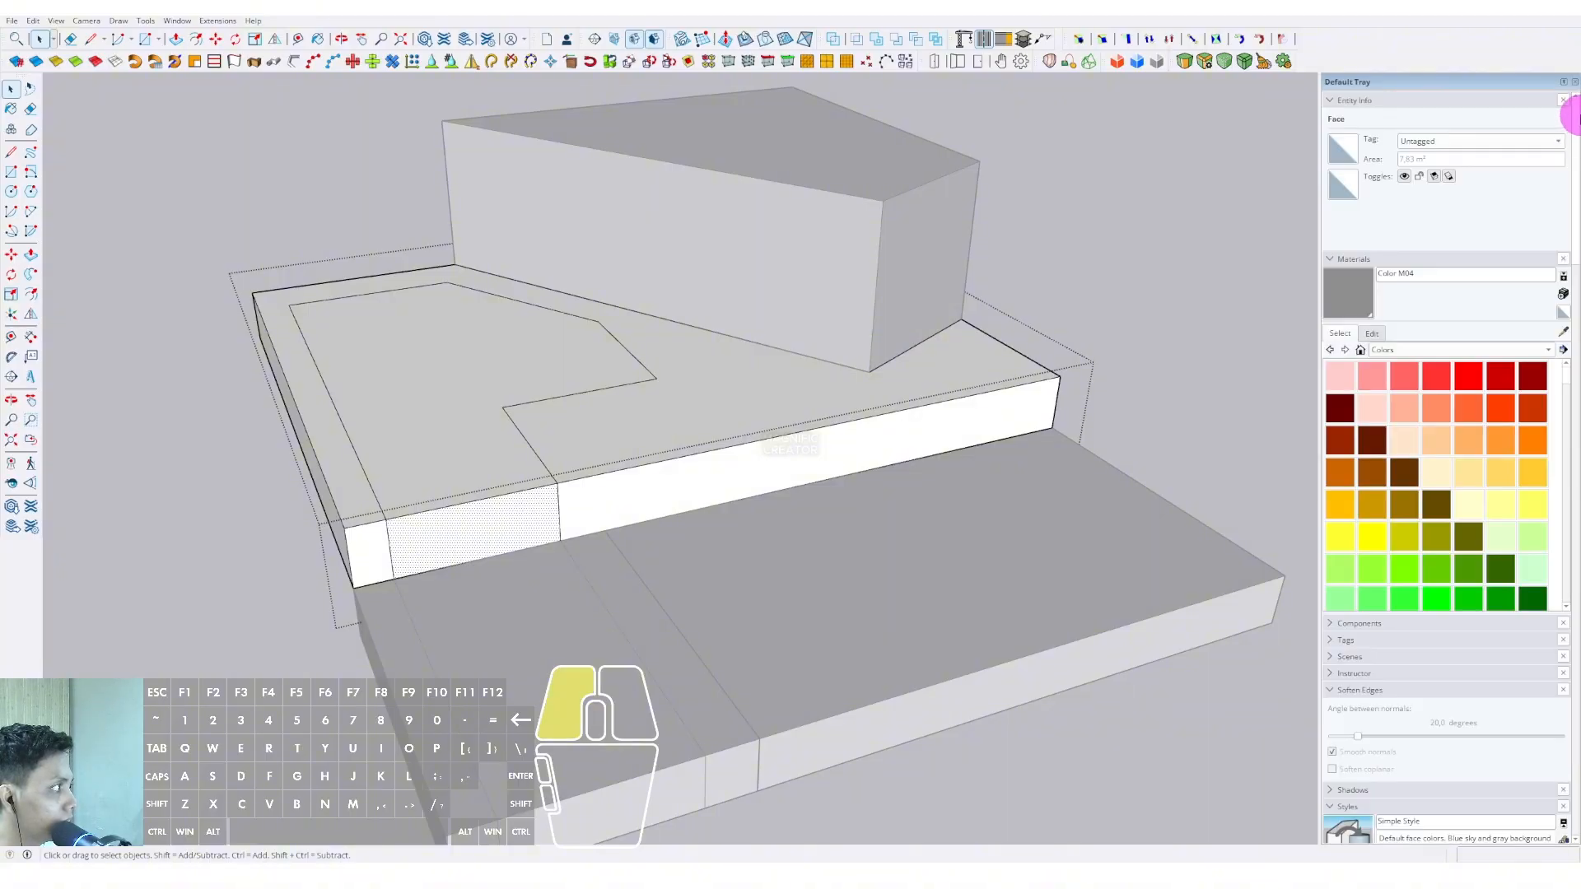
pyautogui.click(1542, 348)
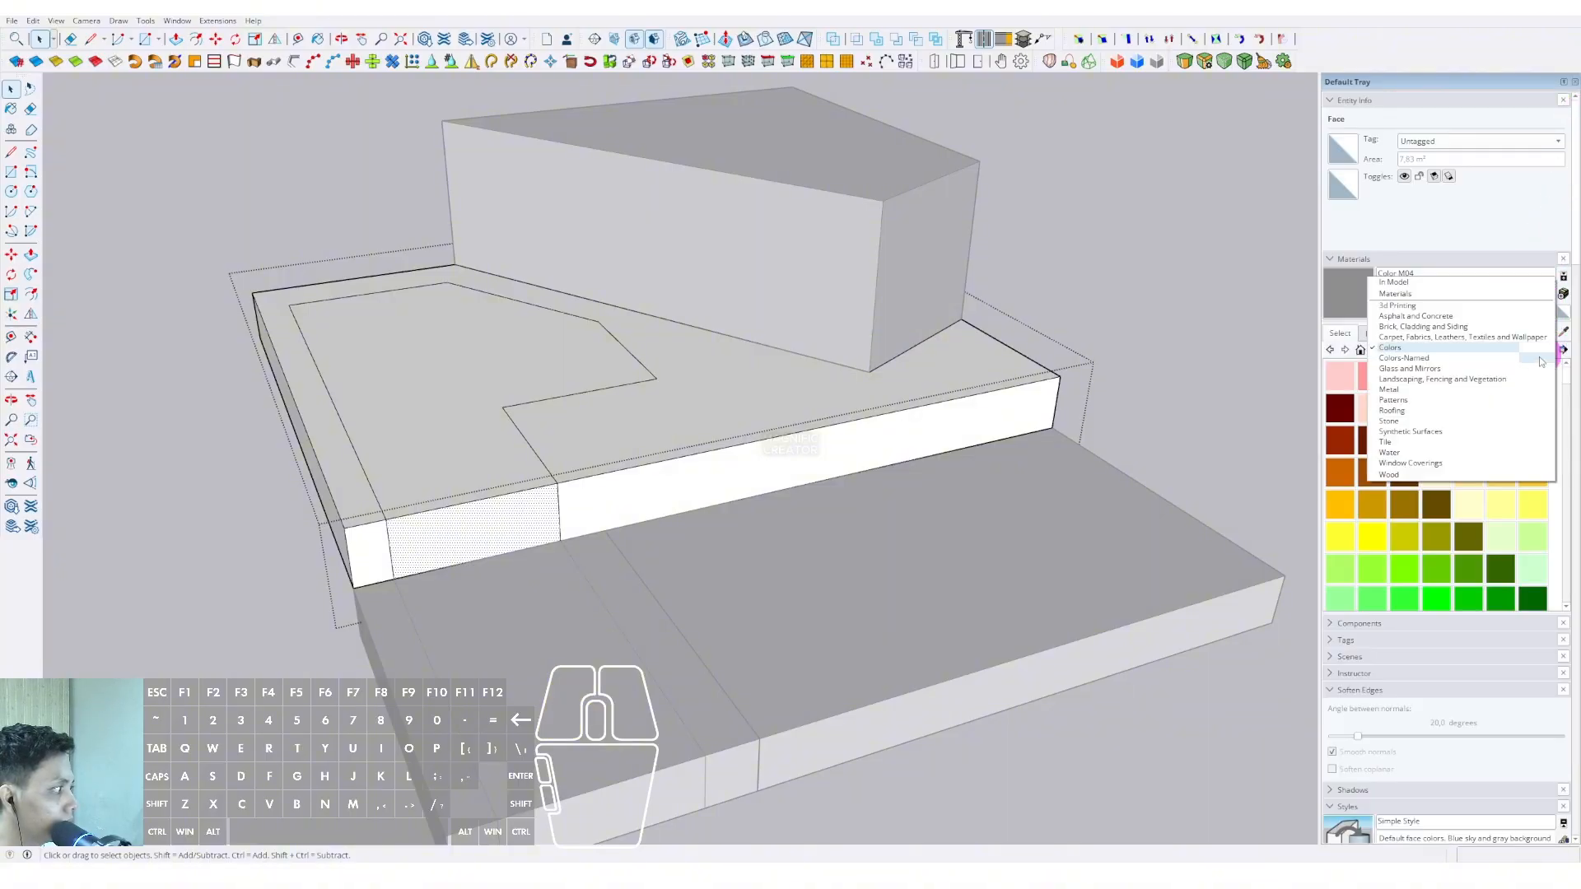
pyautogui.click(1392, 454)
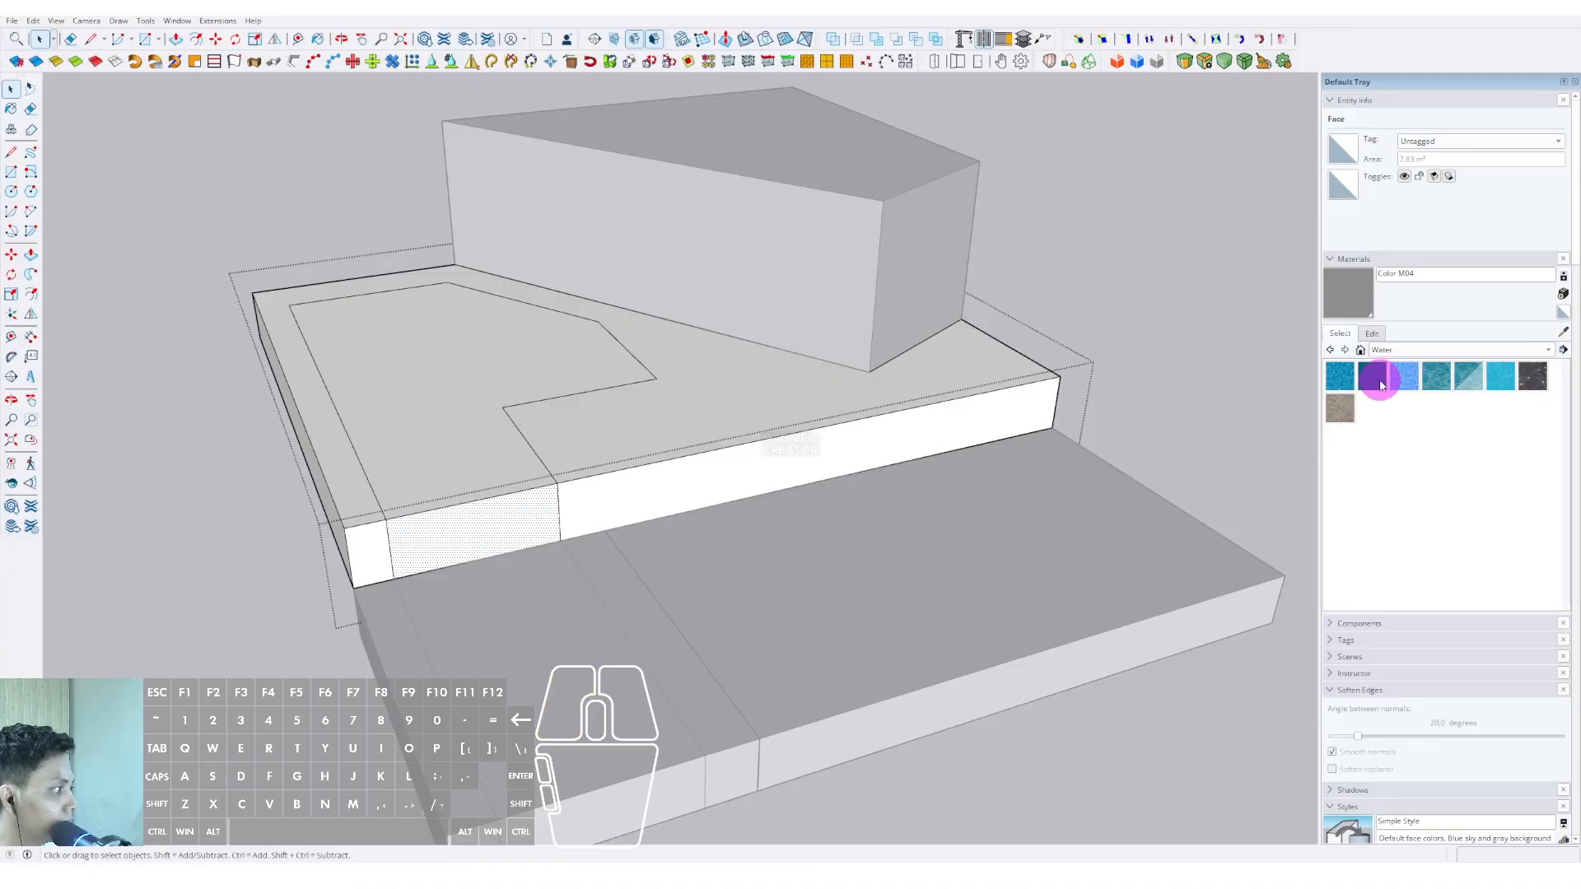
pyautogui.click(474, 443)
pyautogui.click(480, 512)
# Paint the pool surface and front waterfall face of the lower terrace with Water Dark Blue
pyautogui.moveTo(487, 514); pyautogui.dragTo(526, 465, button='middle')
pyautogui.press('space')
pyautogui.tripleClick(518, 568)
pyautogui.click(556, 605)
pyautogui.press('b')
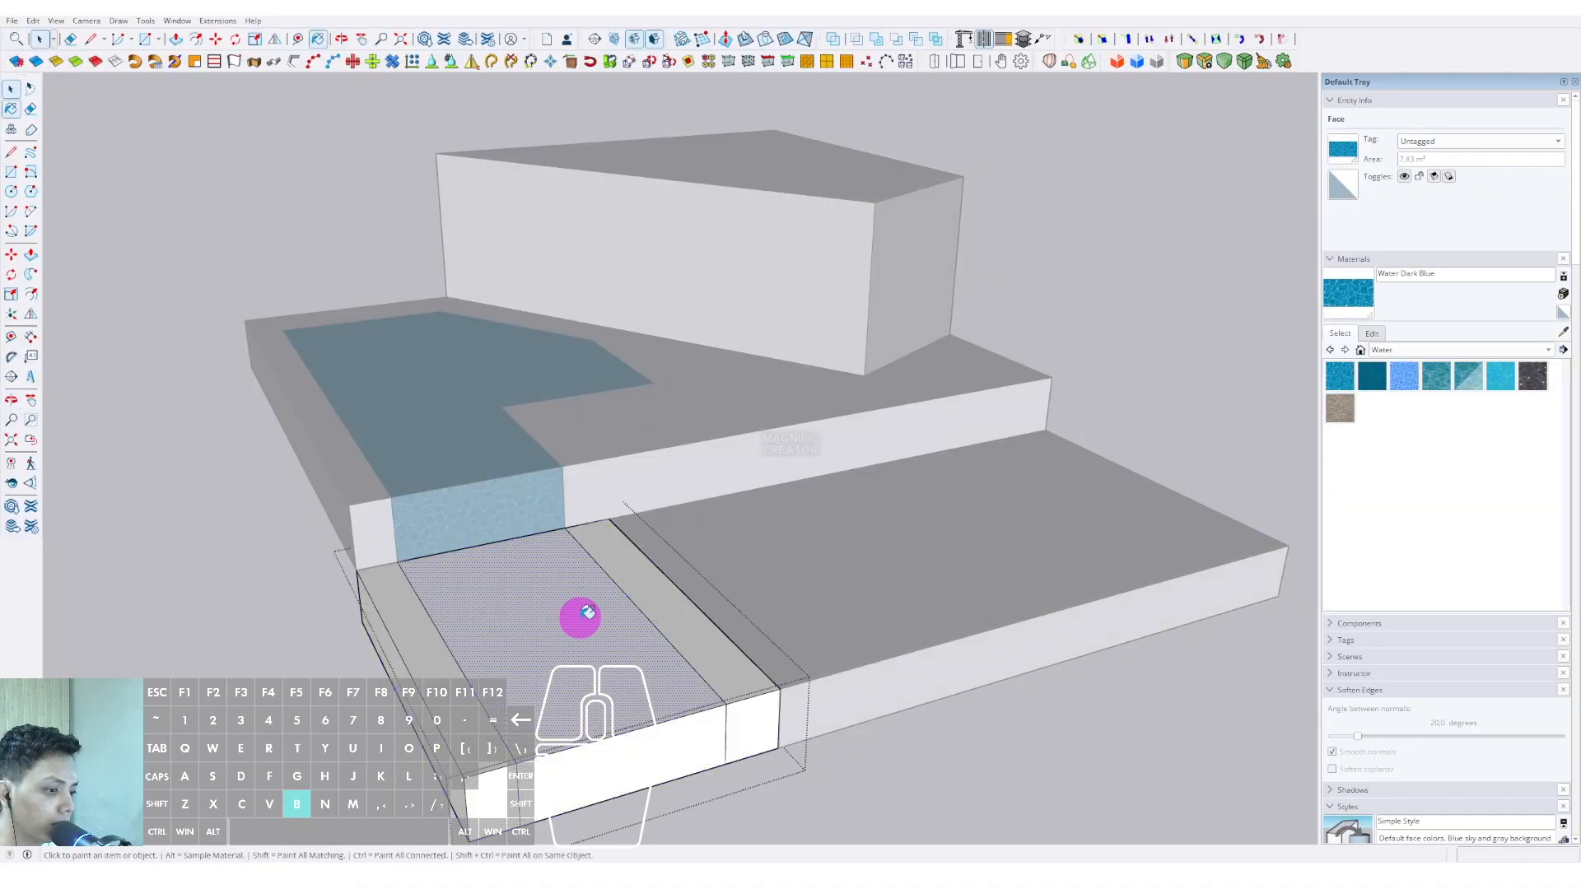
pyautogui.click(587, 629)
pyautogui.click(651, 752)
pyautogui.scroll(-2, 655, 749)
pyautogui.moveTo(660, 745)
pyautogui.keyDown('shift'); pyautogui.mouseDown(button='middle')
pyautogui.moveTo(623, 690)
pyautogui.moveTo(477, 582)
pyautogui.moveTo(601, 459)
pyautogui.moveTo(607, 523)
pyautogui.moveTo(558, 645)
pyautogui.moveTo(527, 672)
pyautogui.mouseUp(button='middle'); pyautogui.keyUp('shift')
pyautogui.press('space')
pyautogui.click(880, 749)
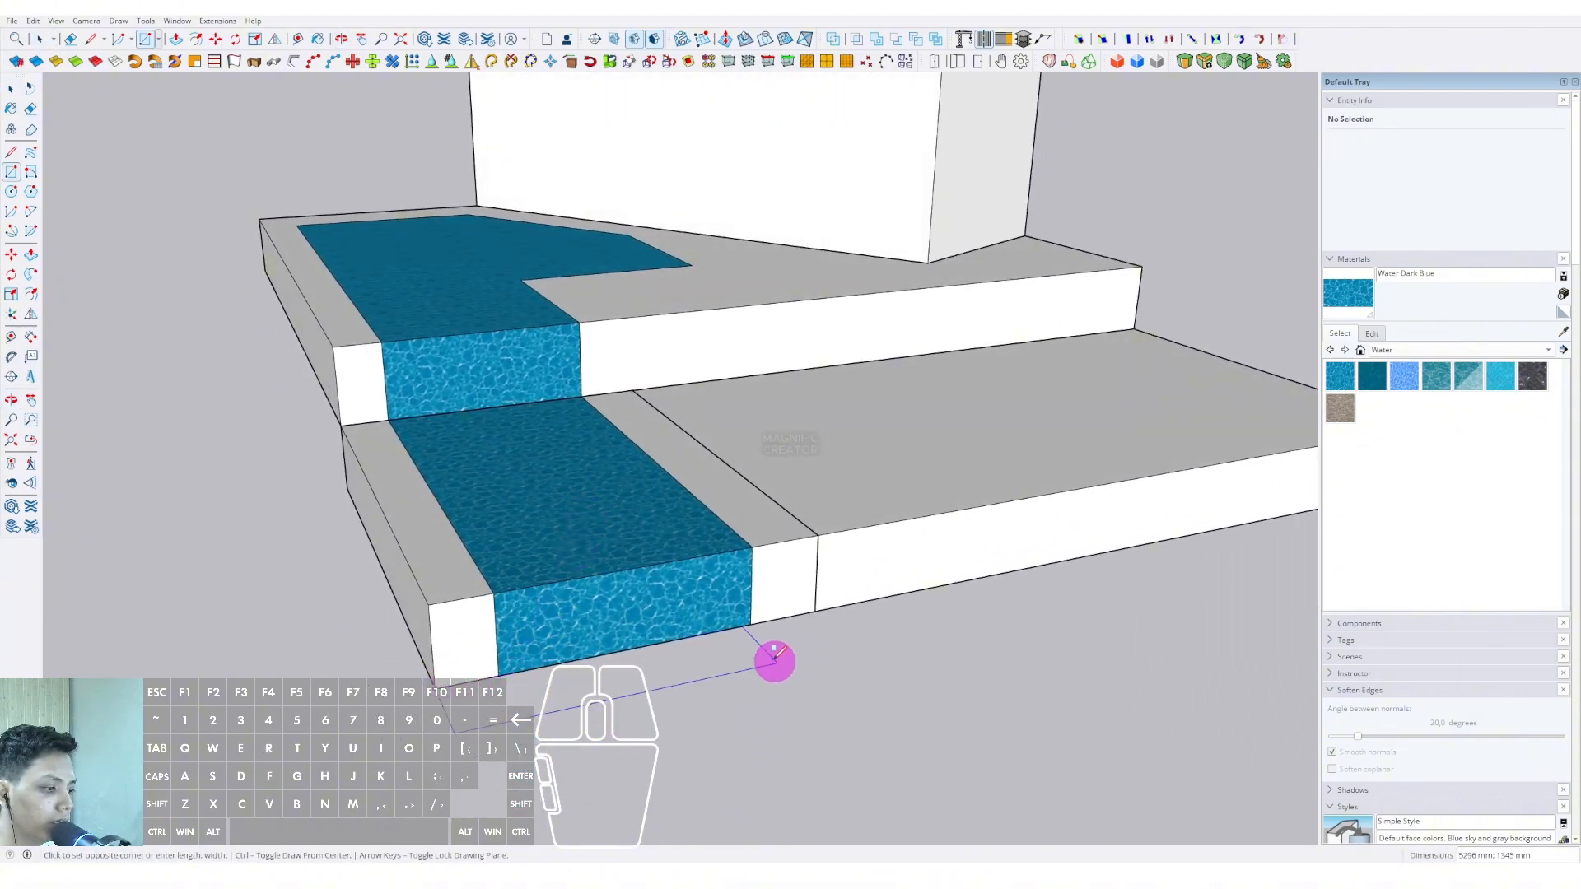
# Draw a rectangular strip on the ground along the foot of the lower waterfall and extrude it about 210 mm
pyautogui.click(869, 630)
pyautogui.scroll(4, 643, 669)
pyautogui.press('p')
pyautogui.click(684, 657)
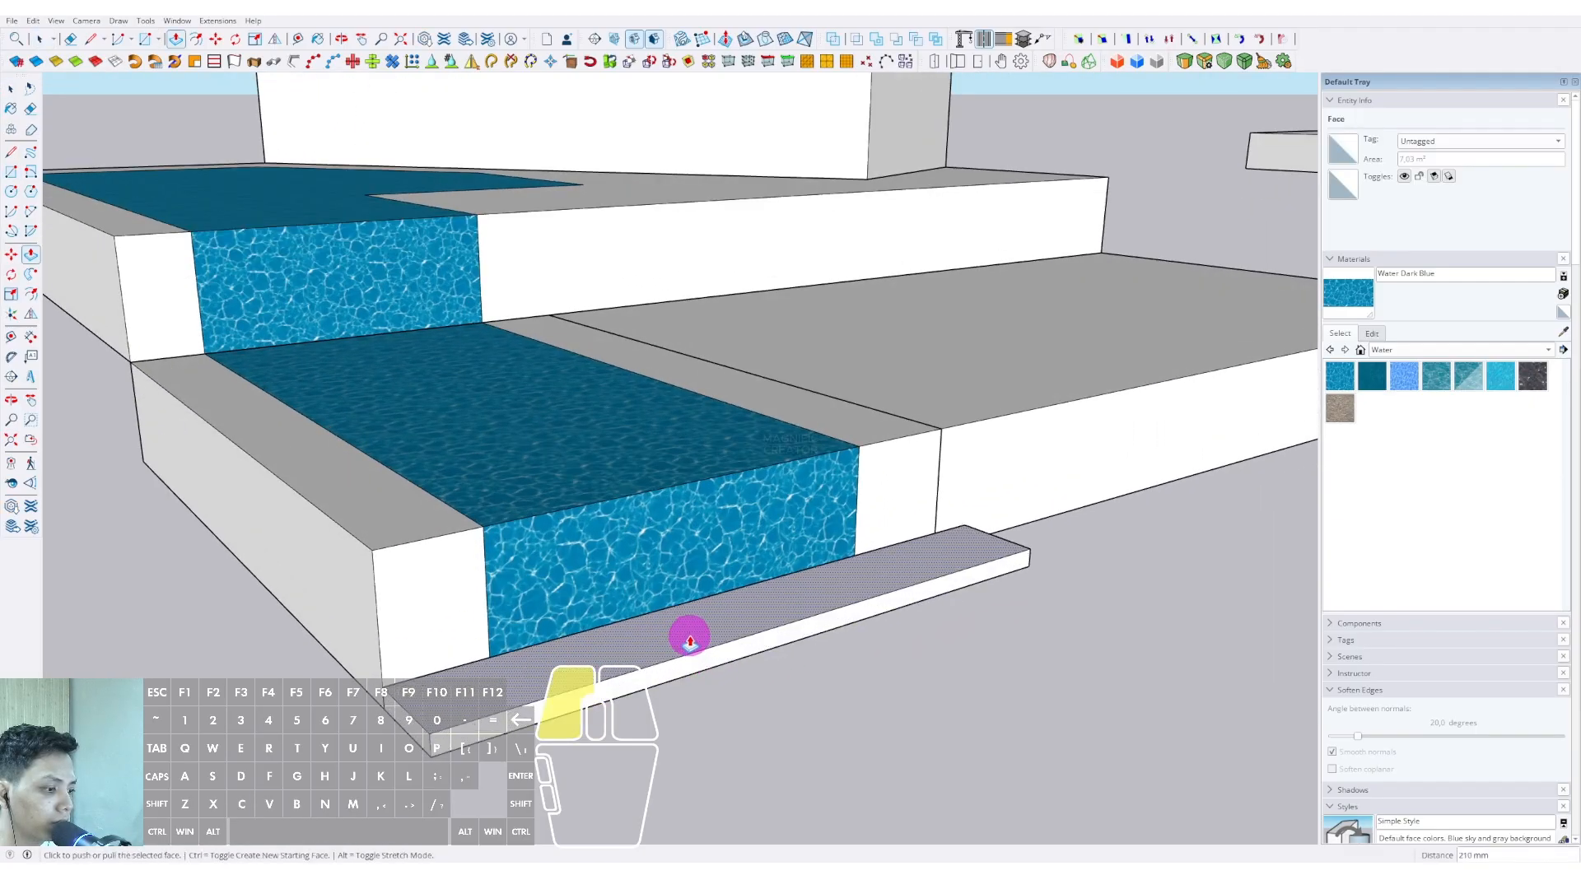
pyautogui.click(690, 641)
pyautogui.press('space')
# Outline a smaller rectangle on the strip's top against the waterfall and sink it to form a recess
pyautogui.scroll(3, 453, 696)
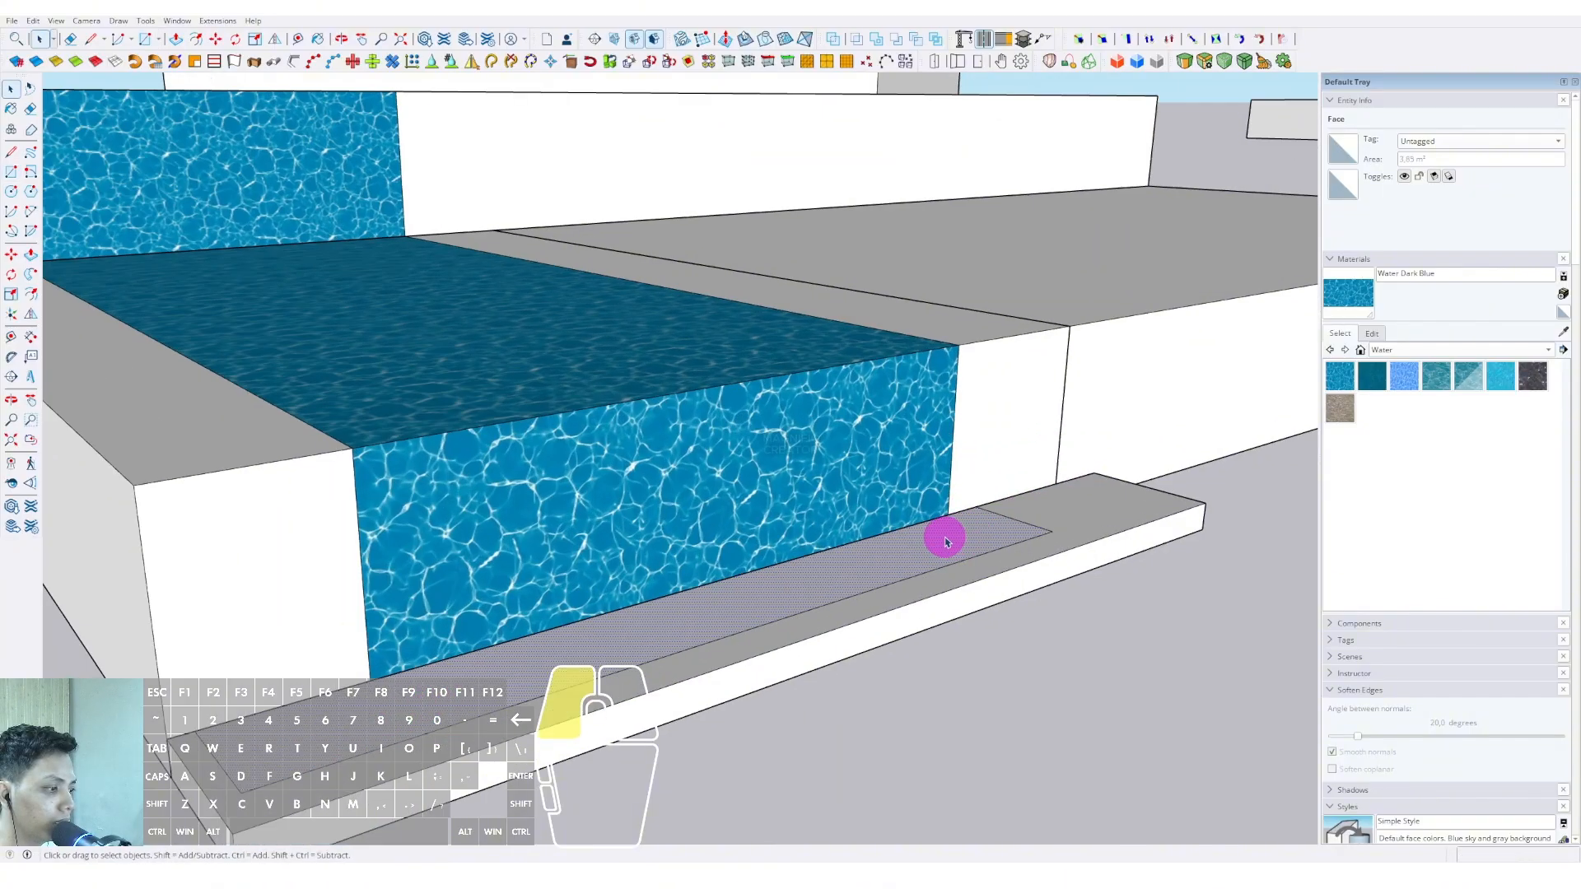
pyautogui.click(932, 547)
pyautogui.moveTo(925, 547); pyautogui.dragTo(1125, 613, button='middle')
pyautogui.scroll(4, 848, 498)
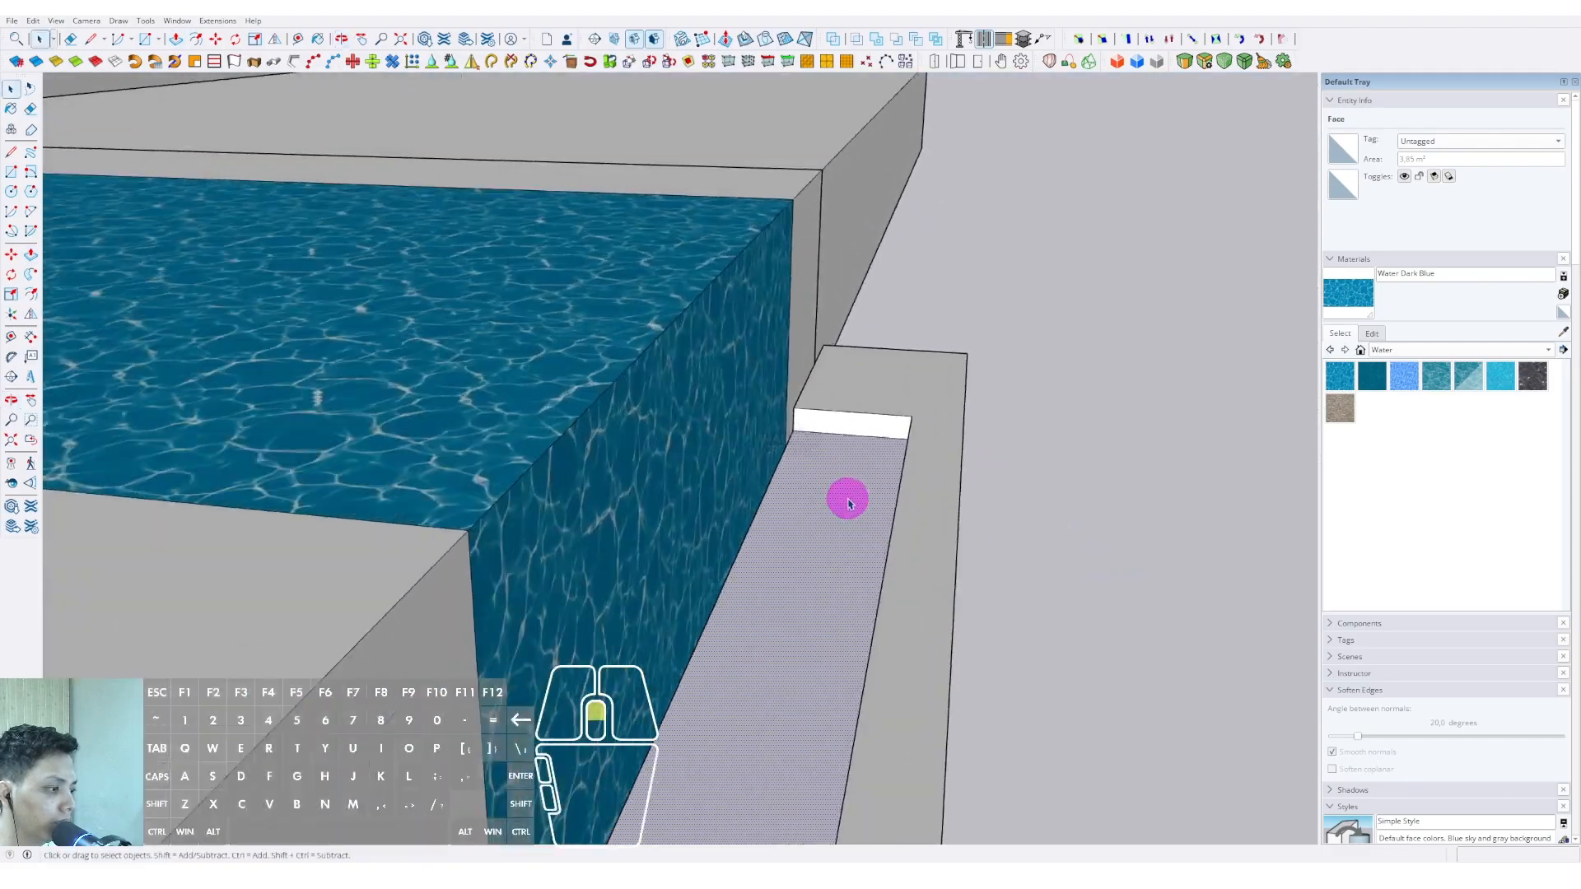
# Narrow the recess by pushing its long outer wall about 522 mm toward the waterfall, and select the basin's top face
pyautogui.moveTo(847, 498); pyautogui.dragTo(914, 540, button='middle')
pyautogui.scroll(1, 914, 540)
pyautogui.press('p')
pyautogui.click(984, 476)
pyautogui.click(766, 467)
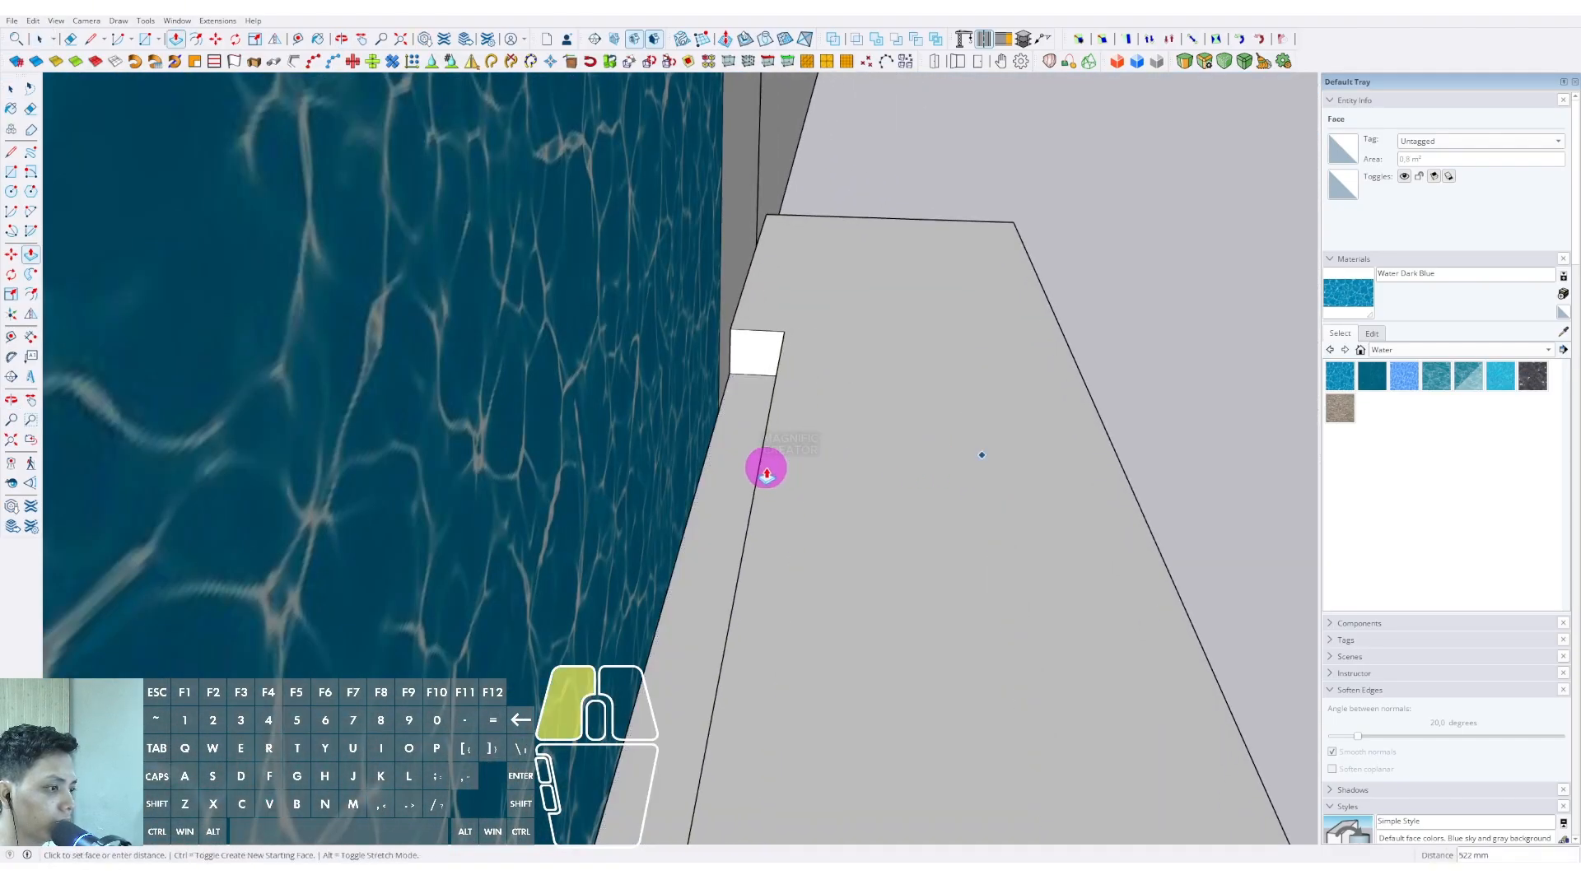
pyautogui.press('space')
pyautogui.moveTo(766, 467); pyautogui.dragTo(812, 568, button='middle')
pyautogui.scroll(-4, 617, 449)
pyautogui.click(942, 560)
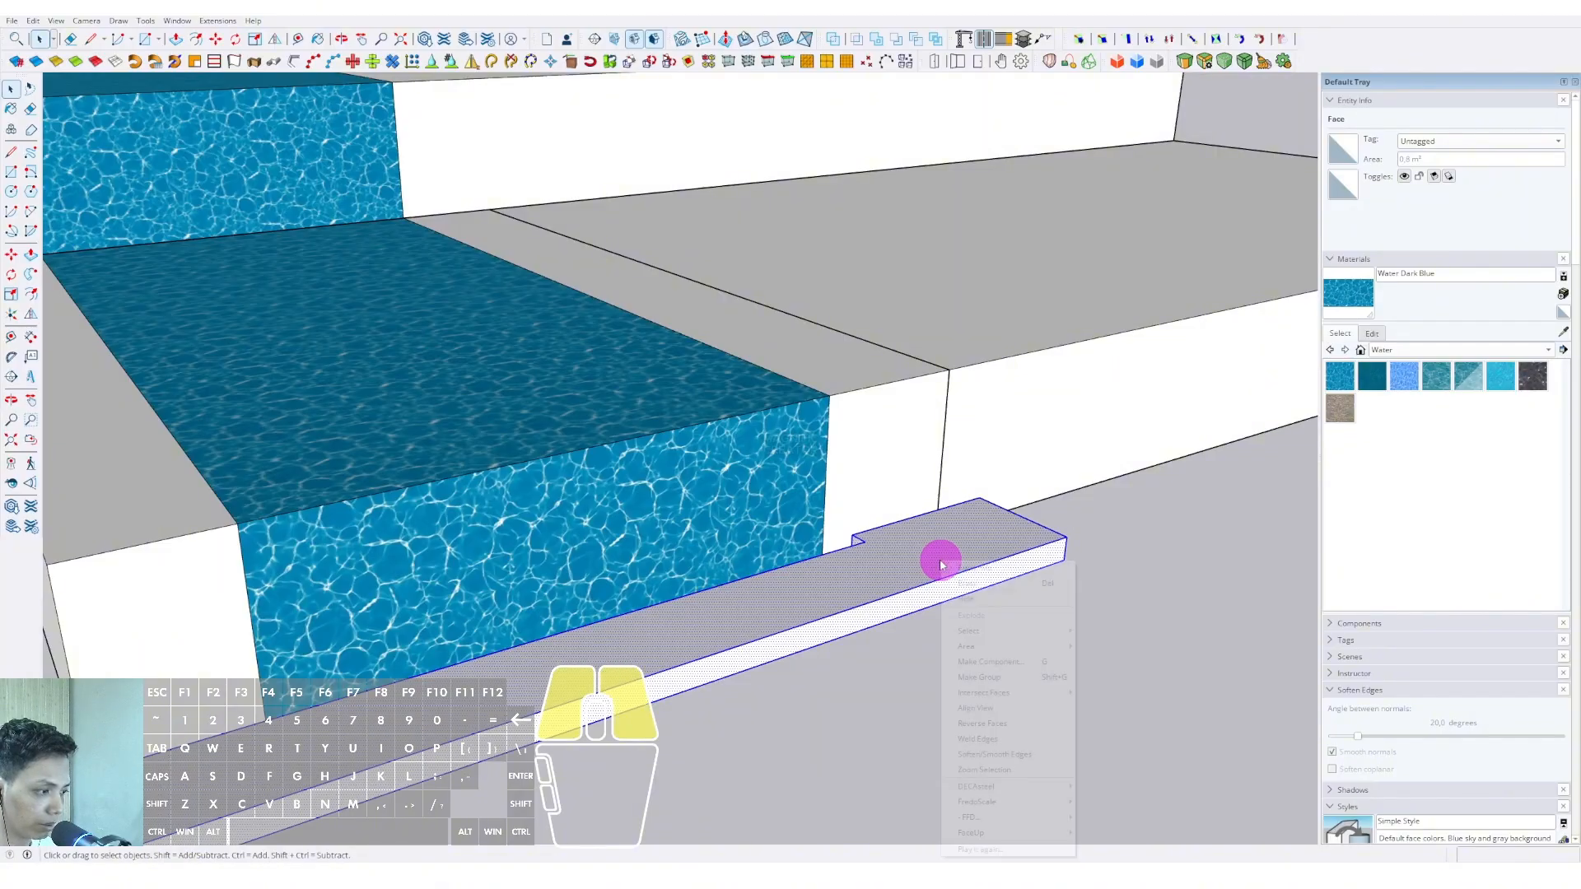
pyautogui.rightClick(943, 551)
# Draw a rectangular opening on the house's front wall and push it inward to form a recess
pyautogui.moveTo(943, 552); pyautogui.dragTo(822, 597, button='middle')
pyautogui.moveTo(834, 365); pyautogui.dragTo(675, 338, button='middle')
pyautogui.tripleClick(670, 375)
pyautogui.press('r')
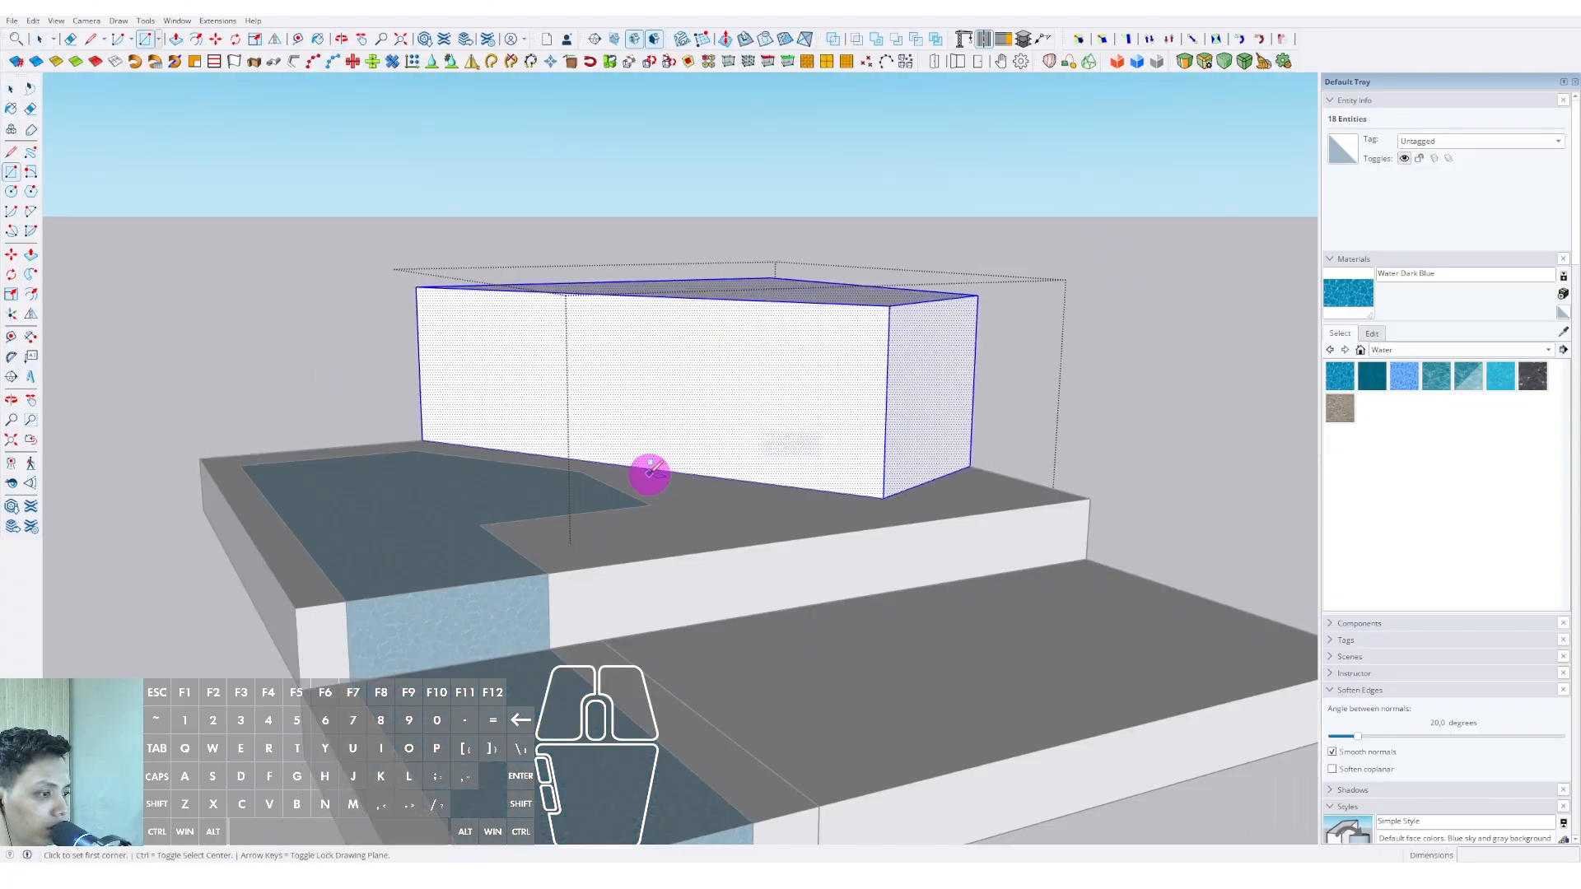
pyautogui.press('space')
pyautogui.press('r')
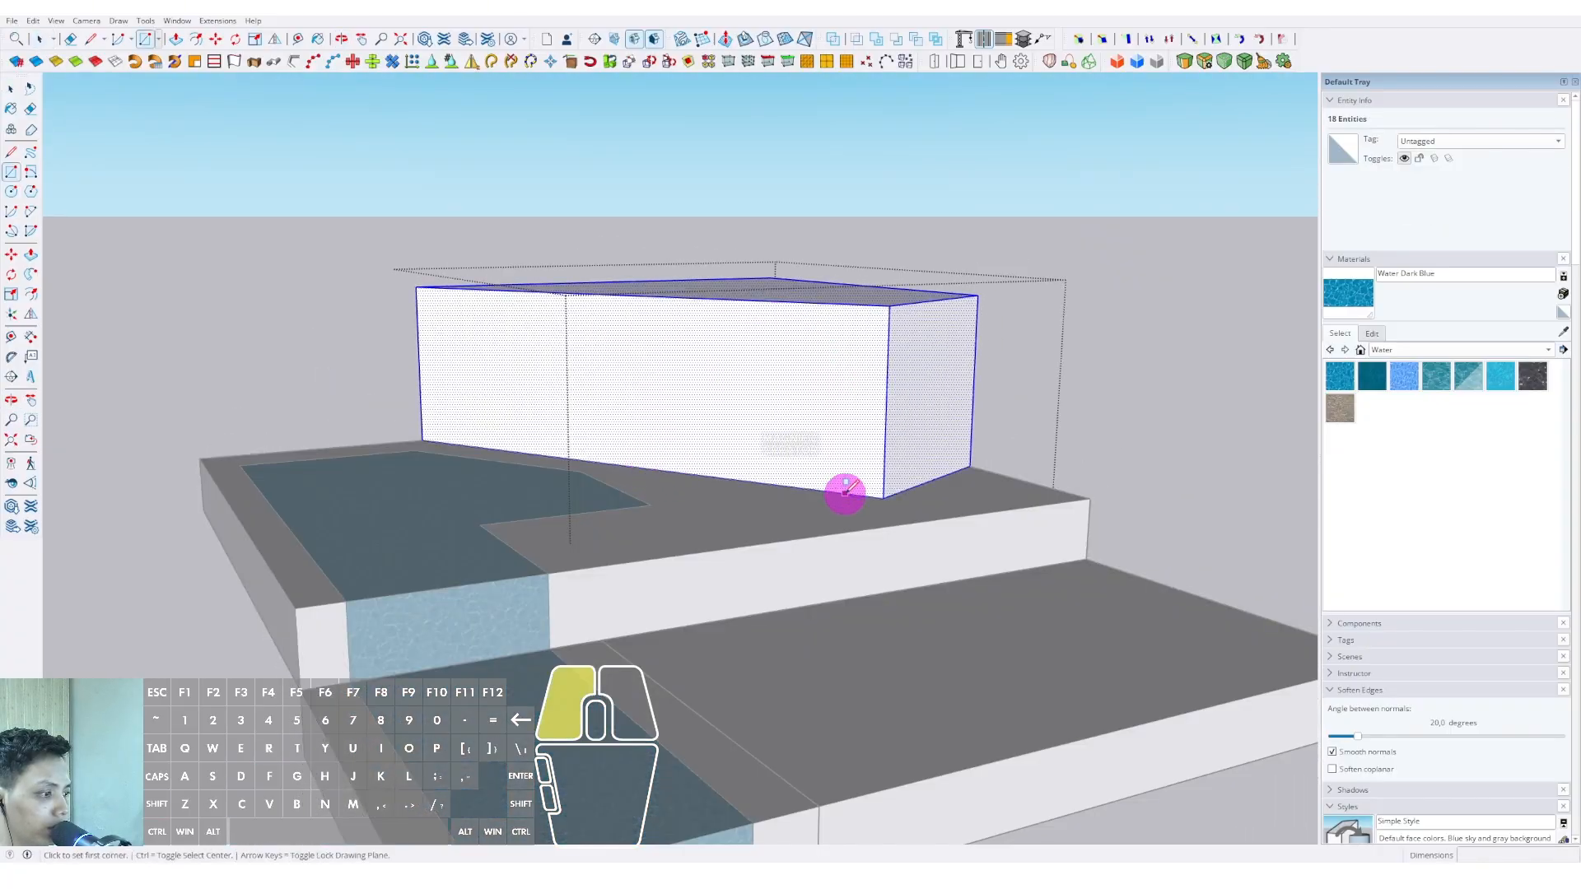
pyautogui.click(578, 334)
pyautogui.moveTo(577, 335); pyautogui.dragTo(632, 420, button='middle')
pyautogui.press('space')
pyautogui.click(667, 434)
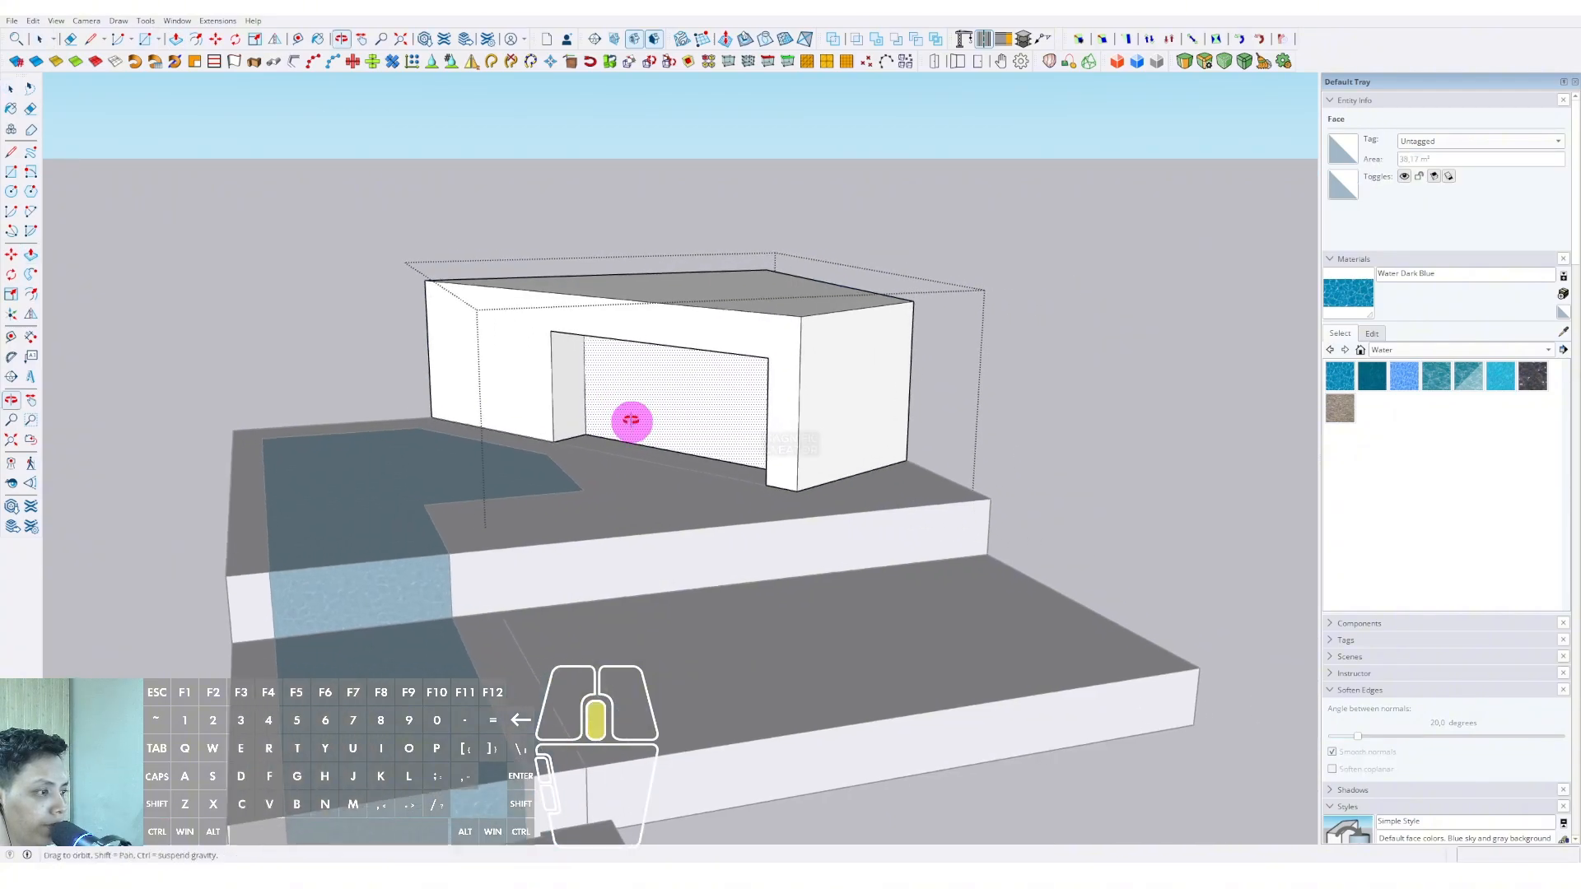
pyautogui.scroll(-2, 631, 420)
pyautogui.press('space')
pyautogui.click(1006, 264)
# Move the opening's front vertical edge on the pool side outward about 1820 mm, angling the recess's side wall
pyautogui.scroll(5, 558, 401)
pyautogui.moveTo(572, 368); pyautogui.dragTo(637, 514, button='middle')
pyautogui.tripleClick(630, 344)
pyautogui.click(629, 346)
pyautogui.scroll(2, 637, 514)
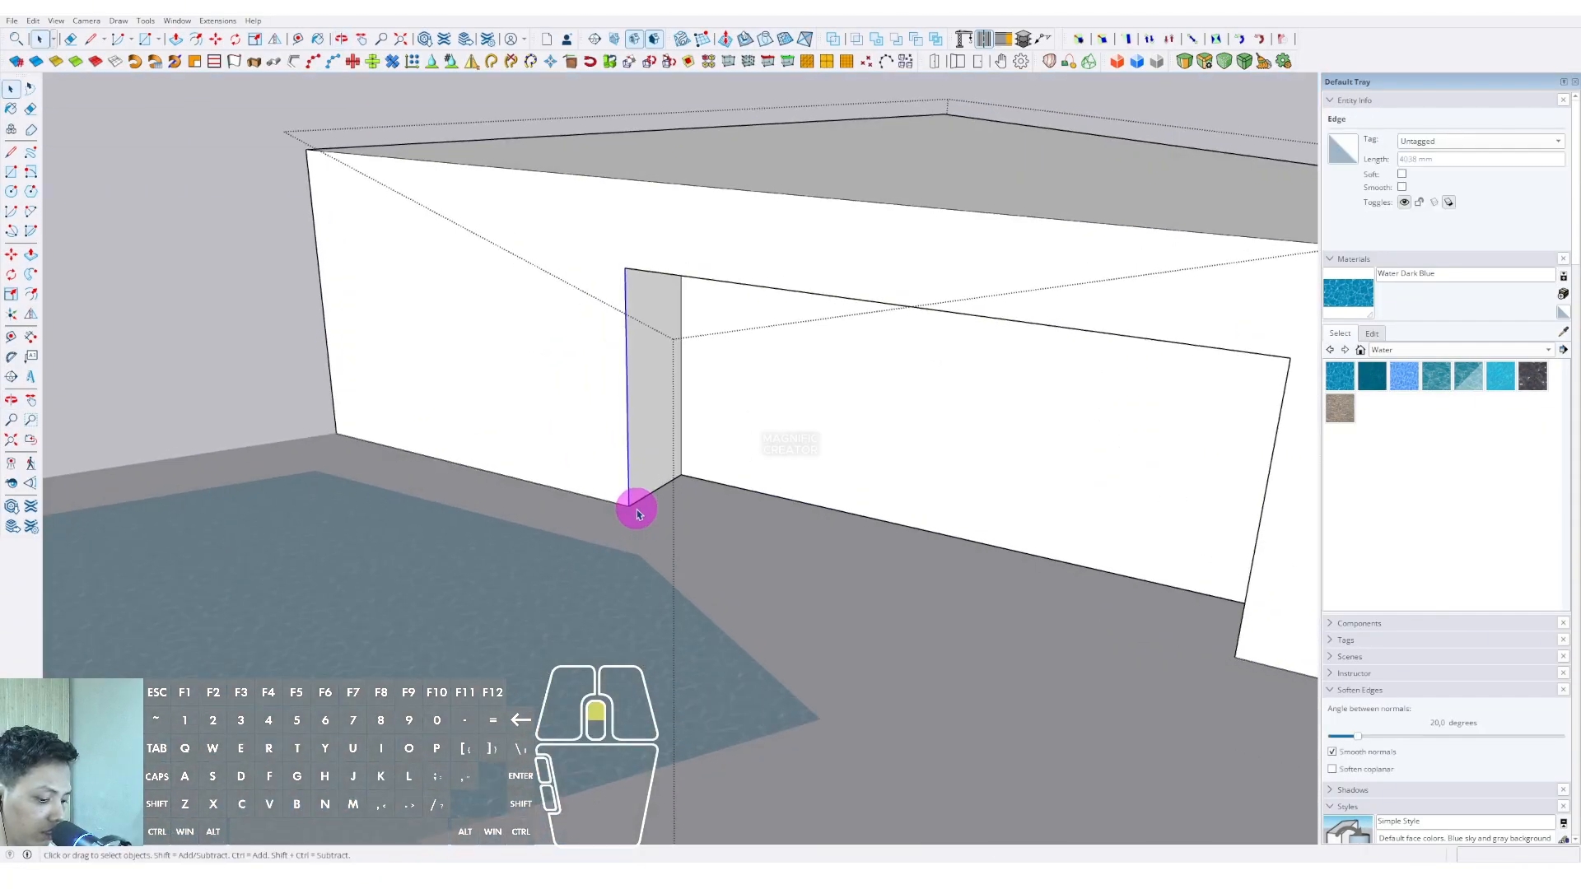
pyautogui.click(625, 505)
pyautogui.press('ctrl')
pyautogui.press('ctrl')
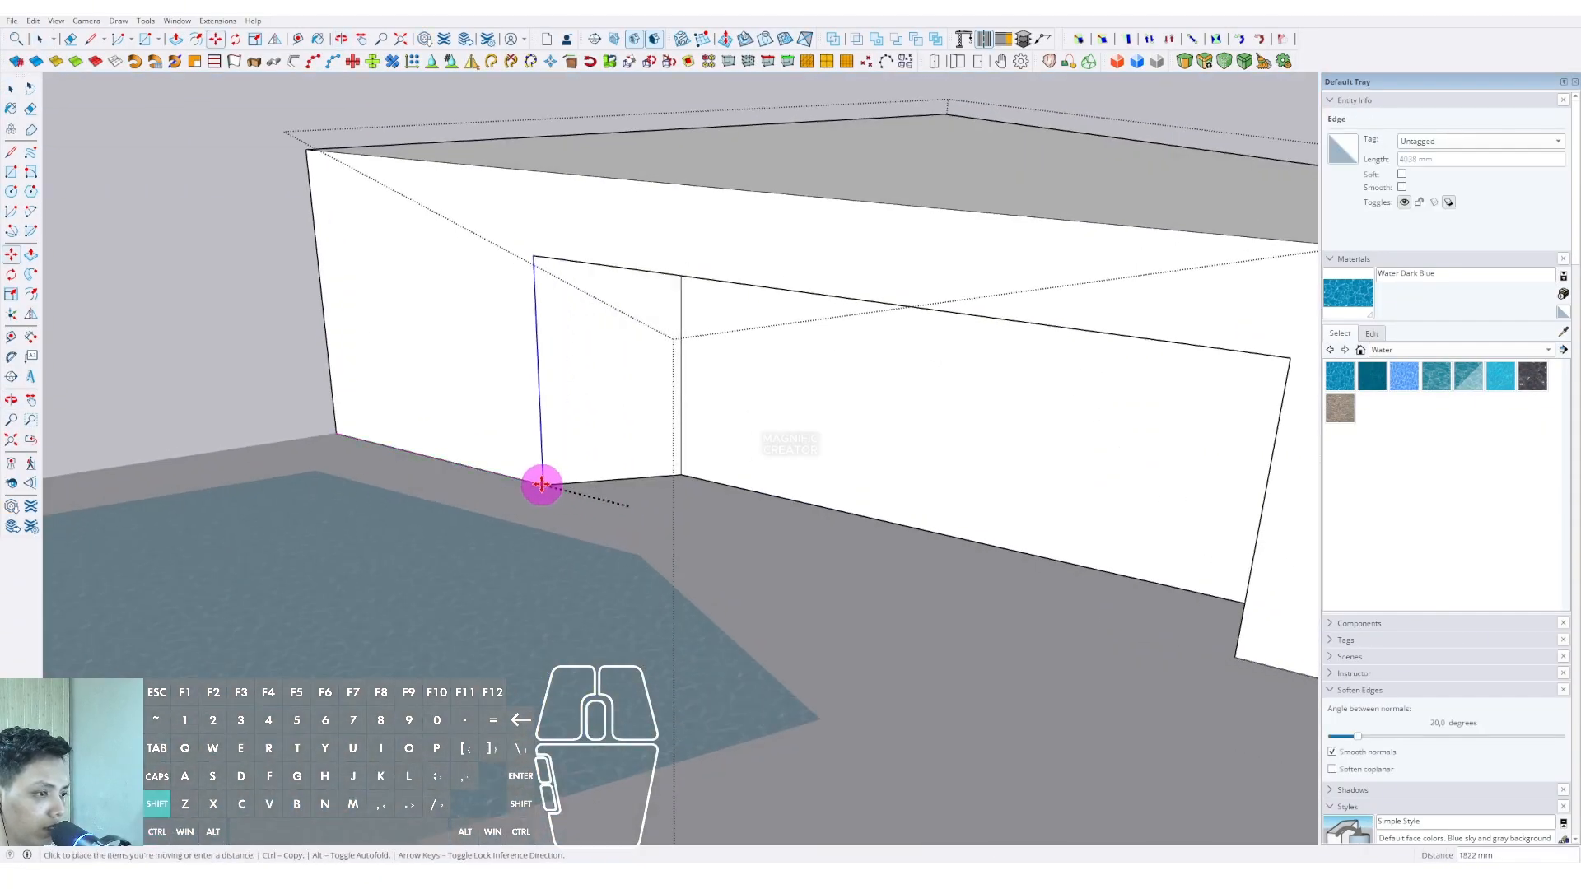
pyautogui.scroll(-2, 540, 484)
pyautogui.click(519, 478)
pyautogui.scroll(-3, 519, 478)
pyautogui.press('space')
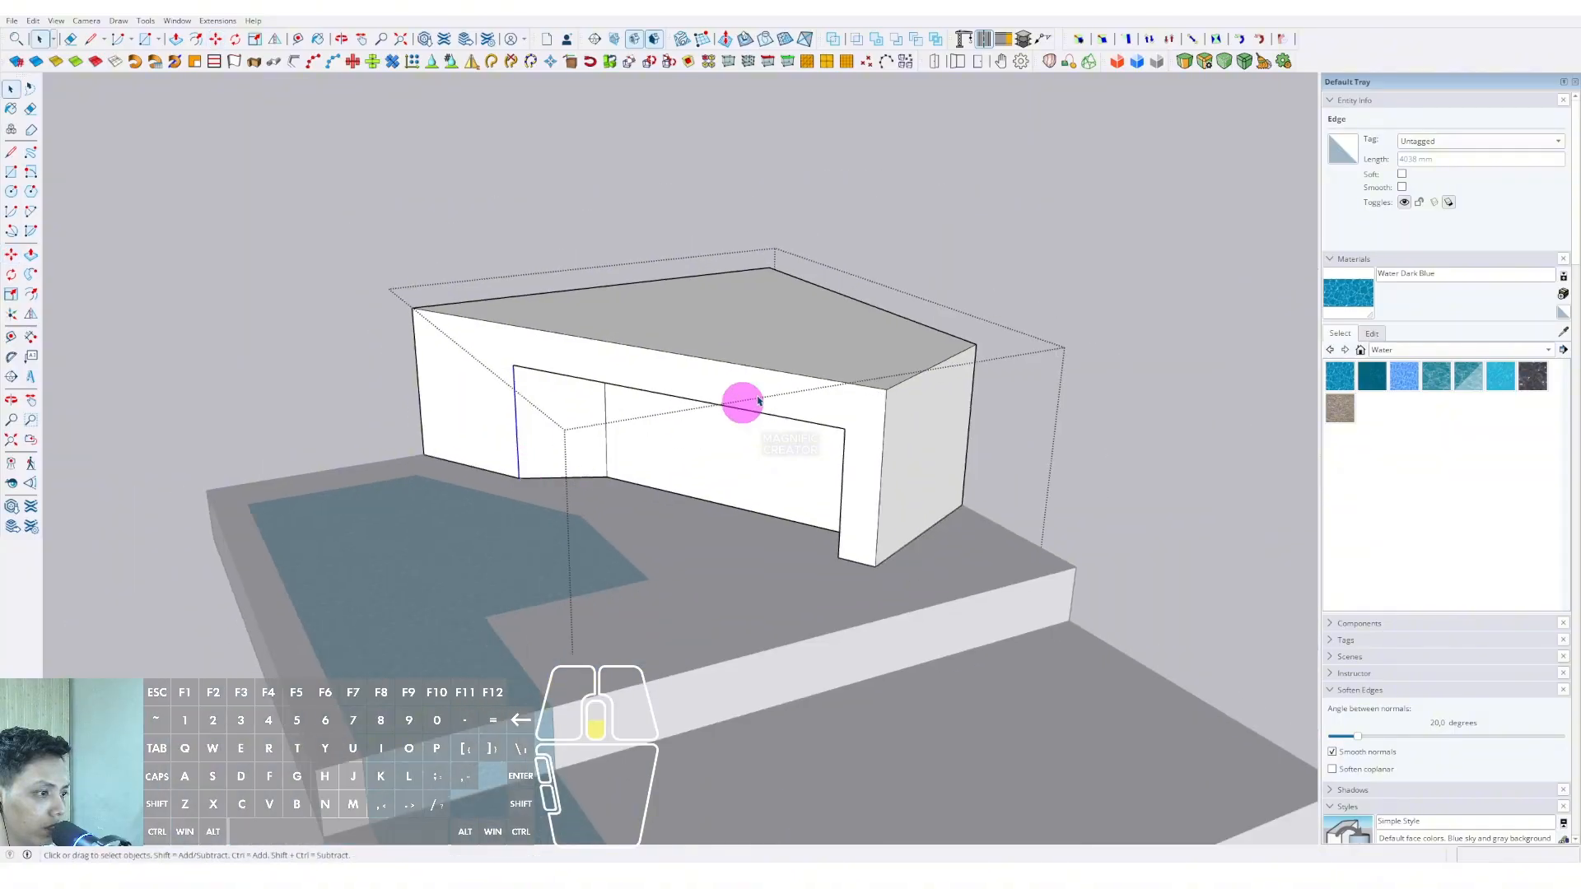
pyautogui.click(988, 288)
# Copy the vertical end edge of the recess's back wall across its width, dividing the wall into 5 equal panels
pyautogui.scroll(1, 717, 462)
pyautogui.moveTo(694, 498); pyautogui.dragTo(931, 478, button='middle')
pyautogui.scroll(2, 603, 475)
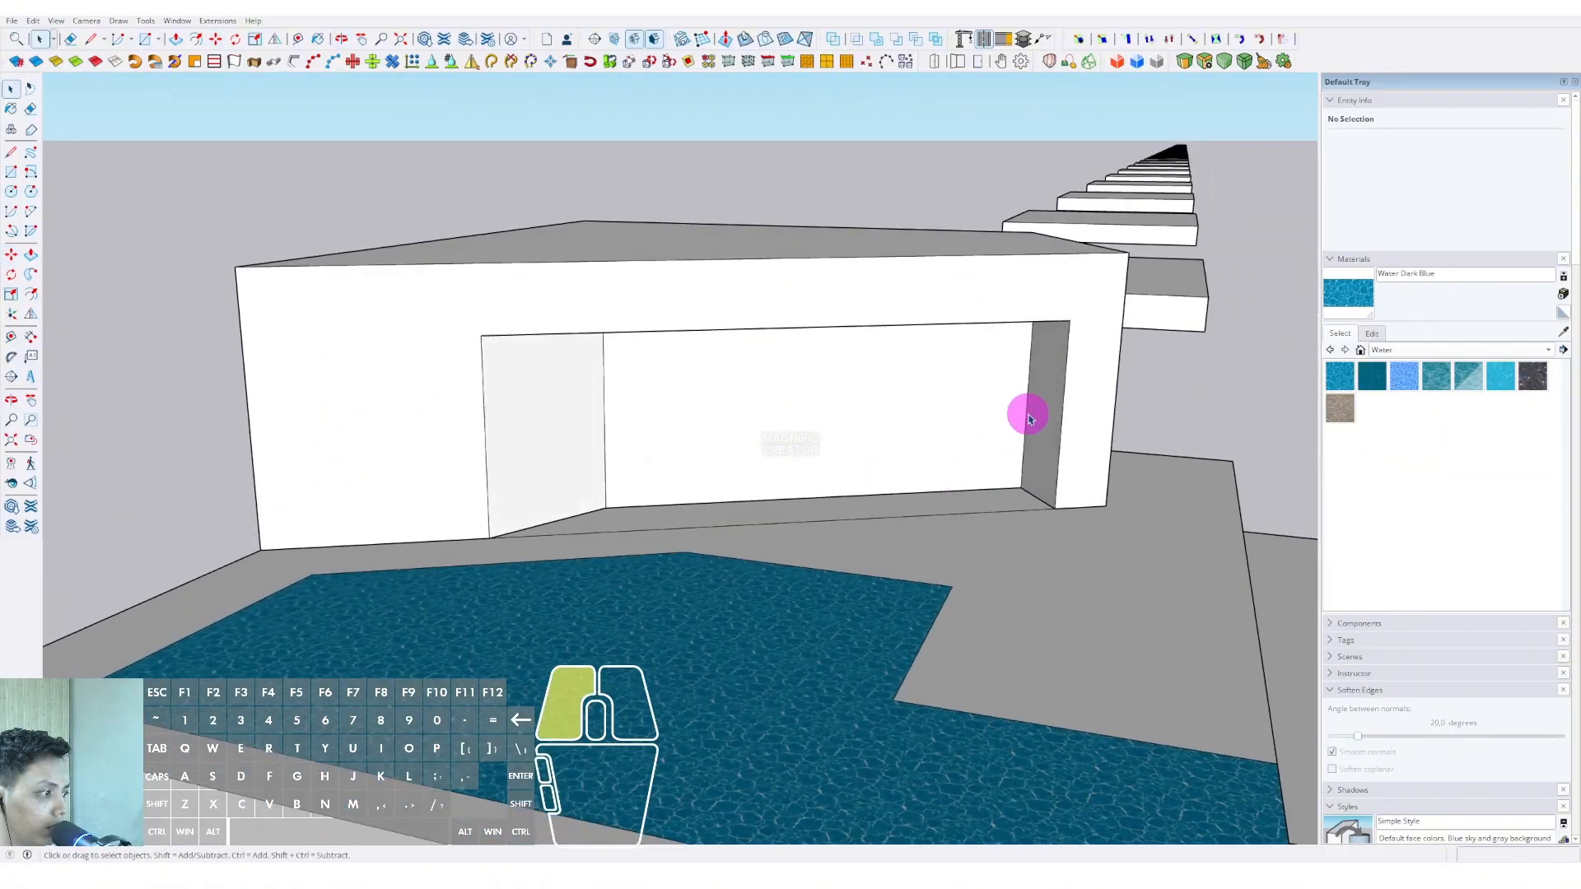
pyautogui.tripleClick(1026, 411)
pyautogui.click(1028, 397)
pyautogui.scroll(2, 1029, 396)
pyautogui.moveTo(1028, 398); pyautogui.dragTo(1004, 479, button='middle')
pyautogui.press('m')
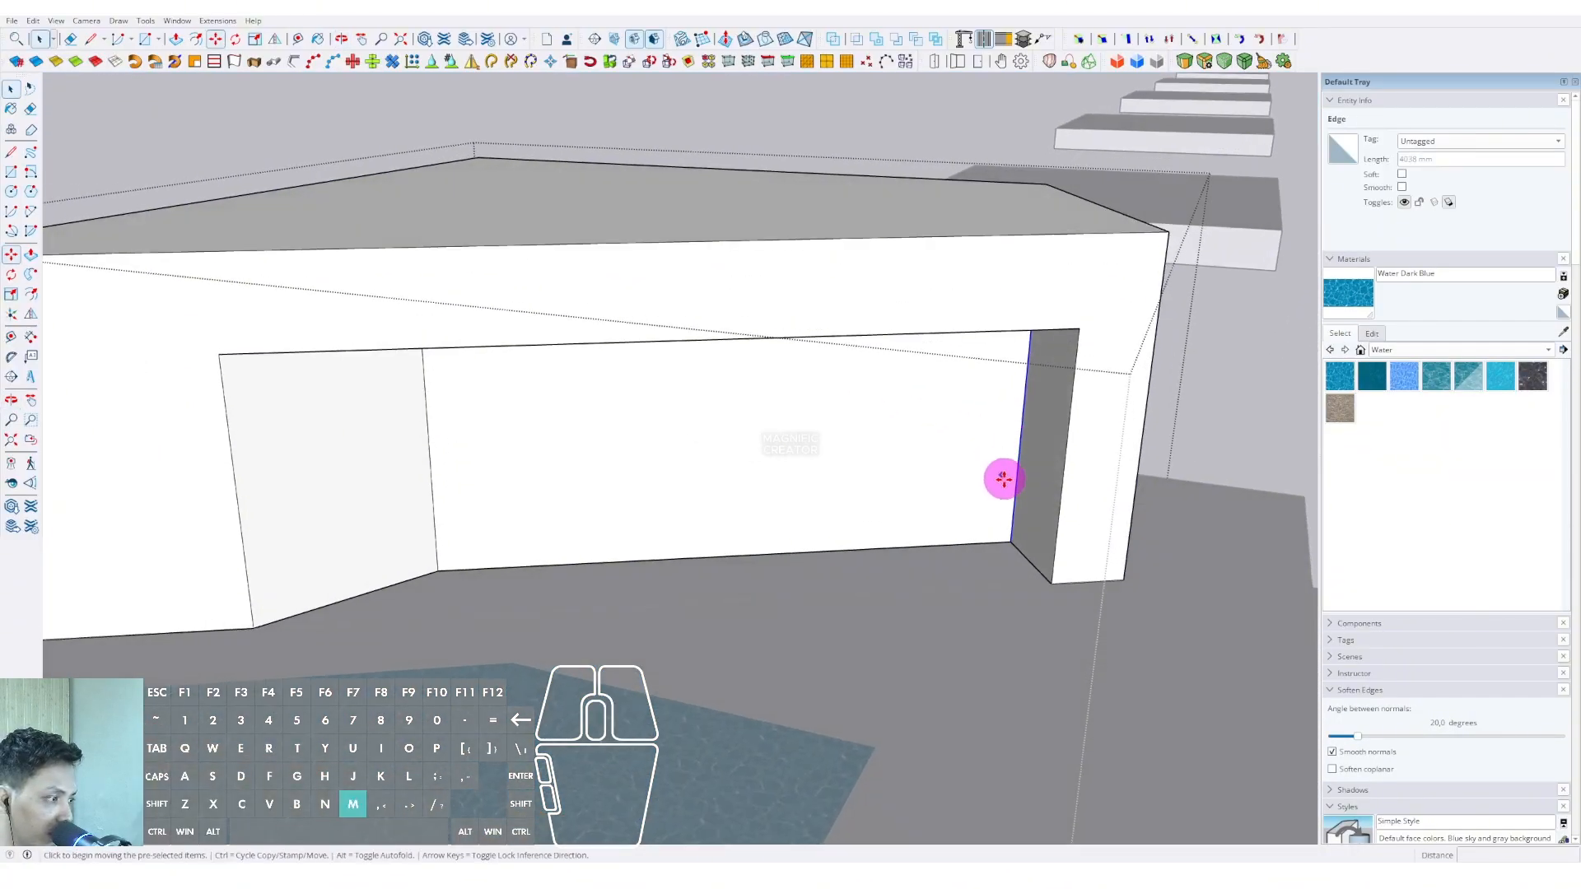
pyautogui.press('ctrl')
pyautogui.click(1010, 542)
pyautogui.scroll(2, 548, 568)
pyautogui.scroll(-2, 958, 545)
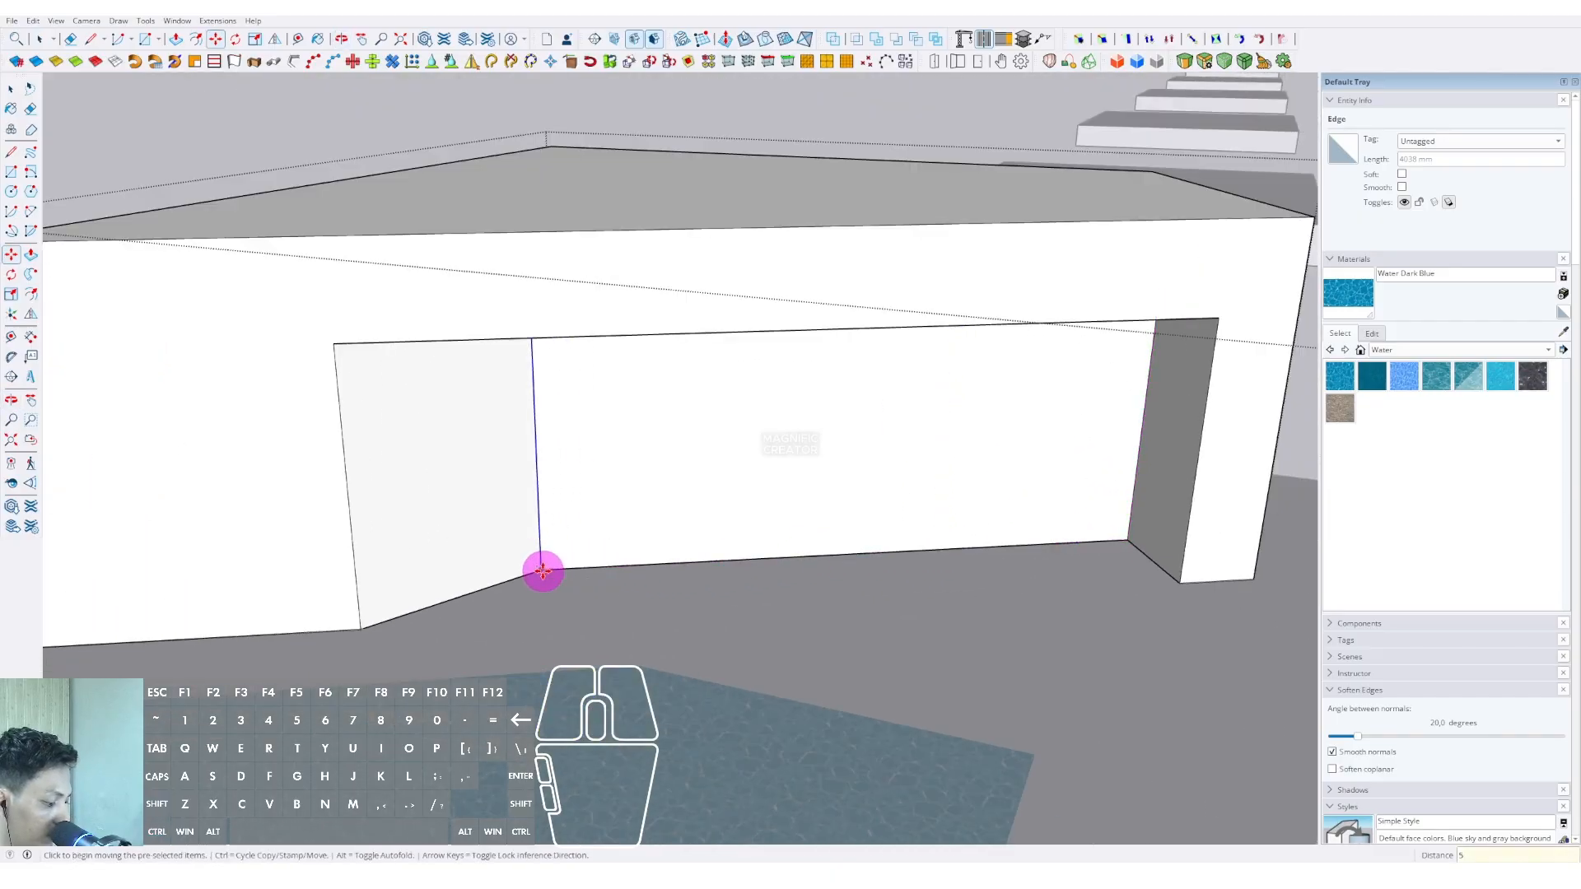
pyautogui.press('space')
pyautogui.click(603, 579)
pyautogui.scroll(-3, 604, 579)
pyautogui.moveTo(604, 579); pyautogui.dragTo(731, 464, button='middle')
pyautogui.scroll(-3, 605, 391)
pyautogui.click(635, 220)
pyautogui.scroll(1, 650, 387)
# Paint the five back wall panels of the house recess with Translucent Glass Blue from the Glass and Mirrors collection
pyautogui.click(1549, 350)
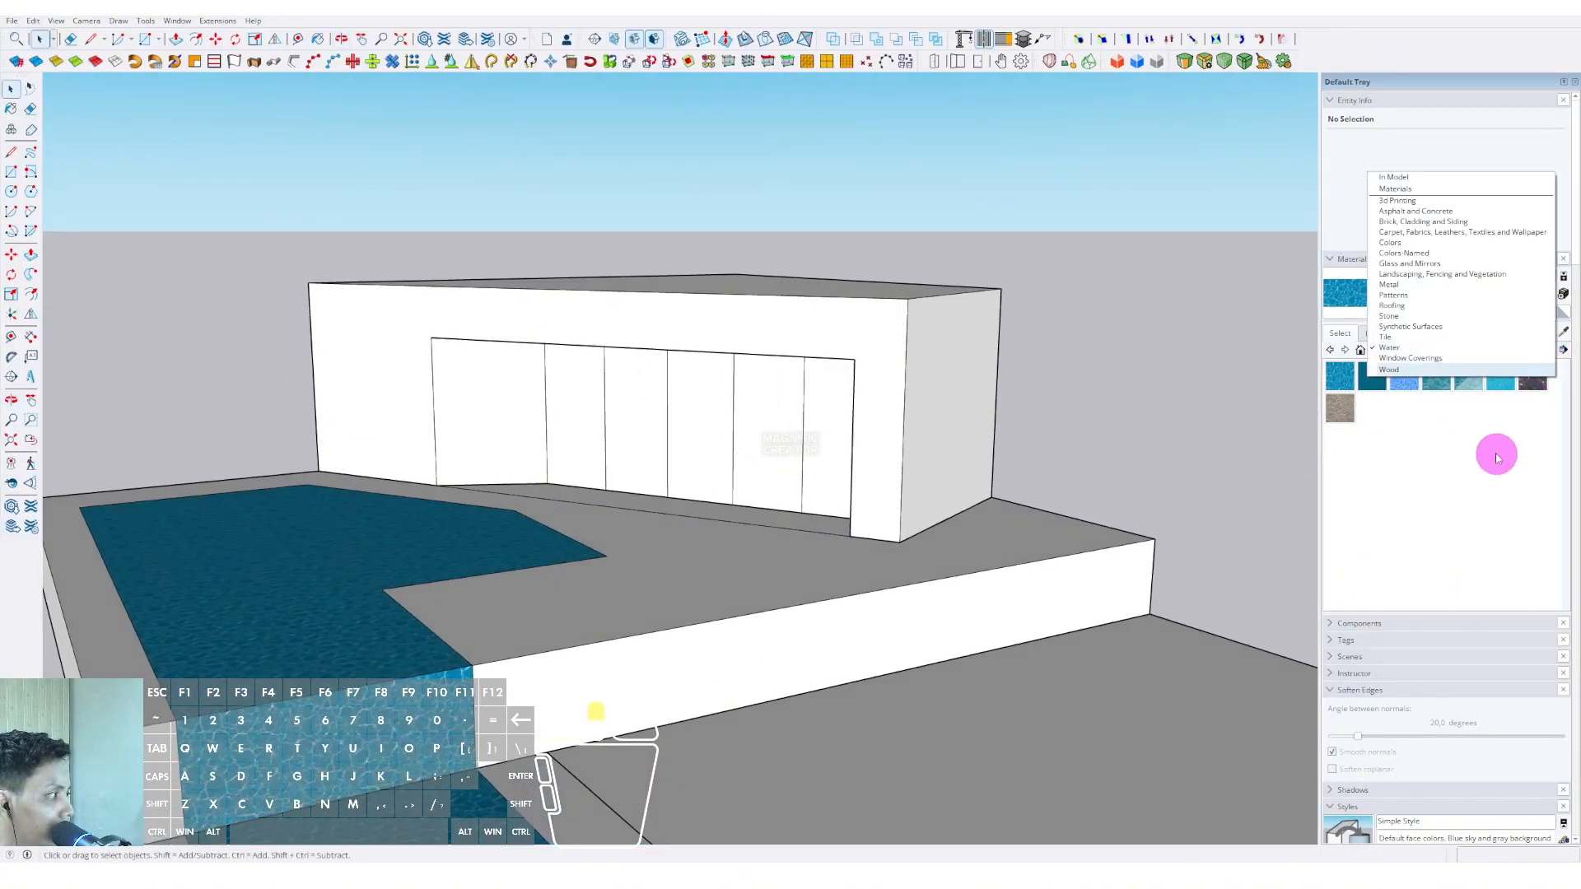
pyautogui.click(1392, 263)
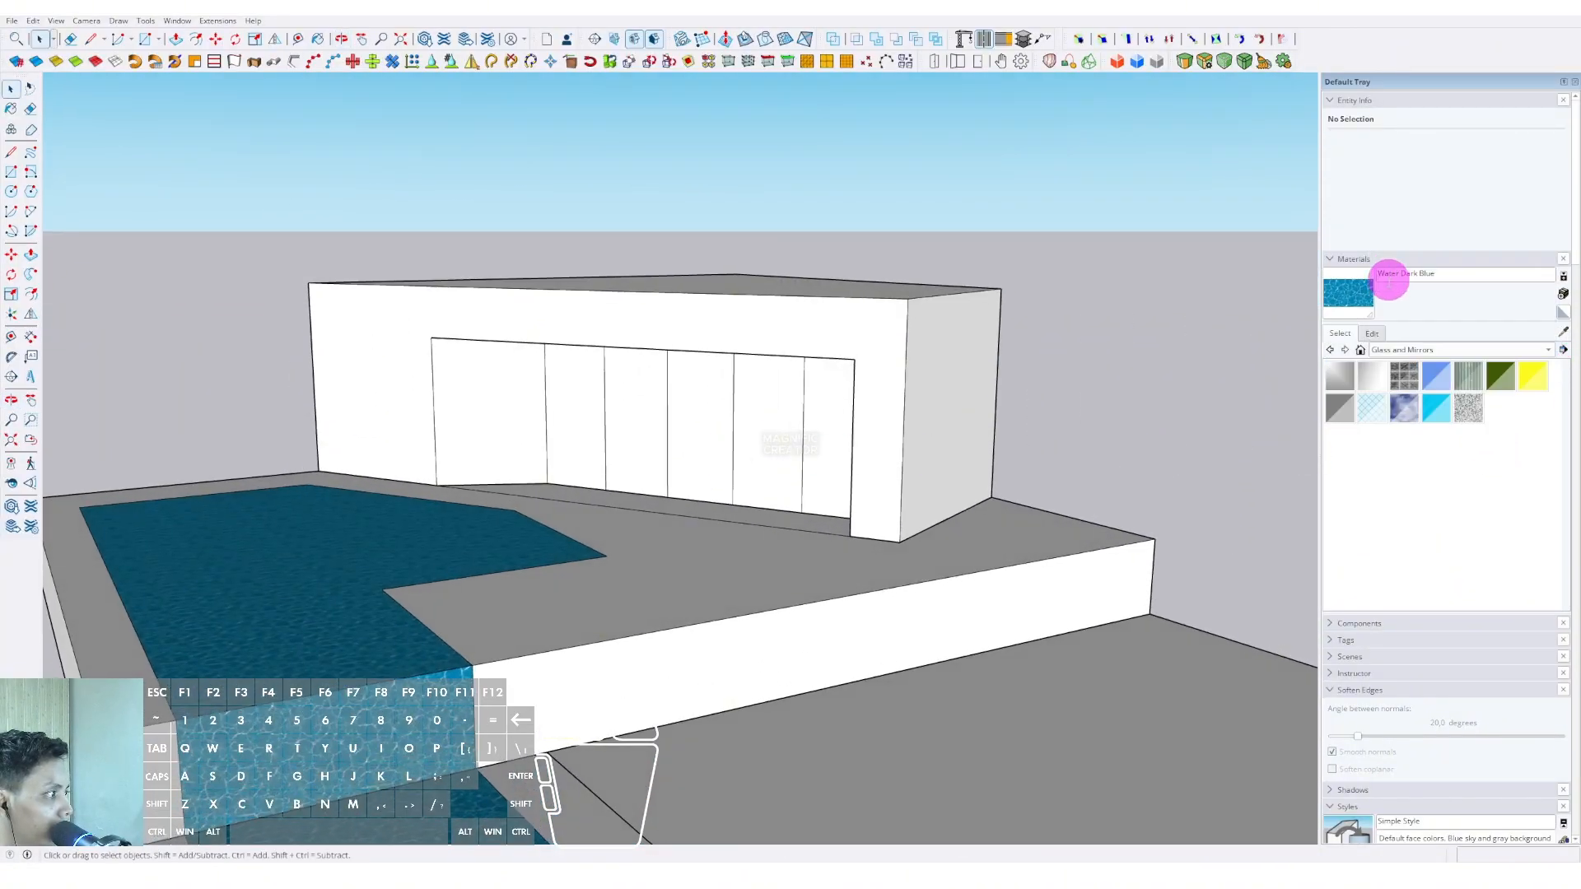
pyautogui.click(1436, 379)
pyautogui.scroll(3, 770, 420)
pyautogui.moveTo(770, 420); pyautogui.dragTo(858, 448, button='middle')
pyautogui.press('space')
pyautogui.doubleClick(897, 423)
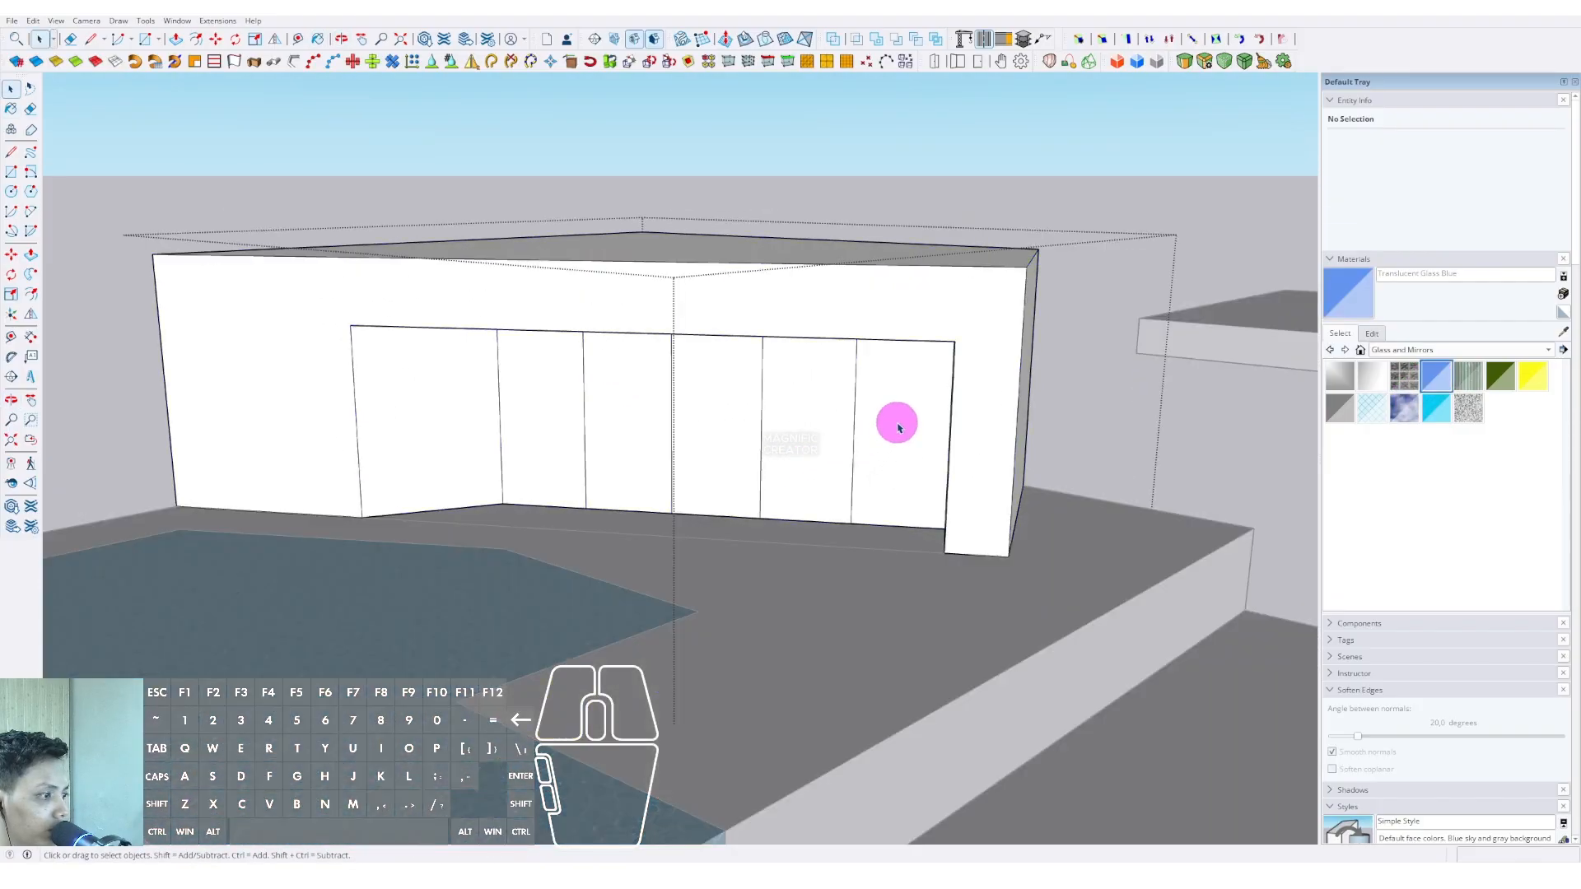
pyautogui.click(898, 421)
pyautogui.press('b')
pyautogui.click(898, 419)
pyautogui.click(812, 418)
pyautogui.click(720, 418)
pyautogui.click(635, 412)
pyautogui.click(558, 407)
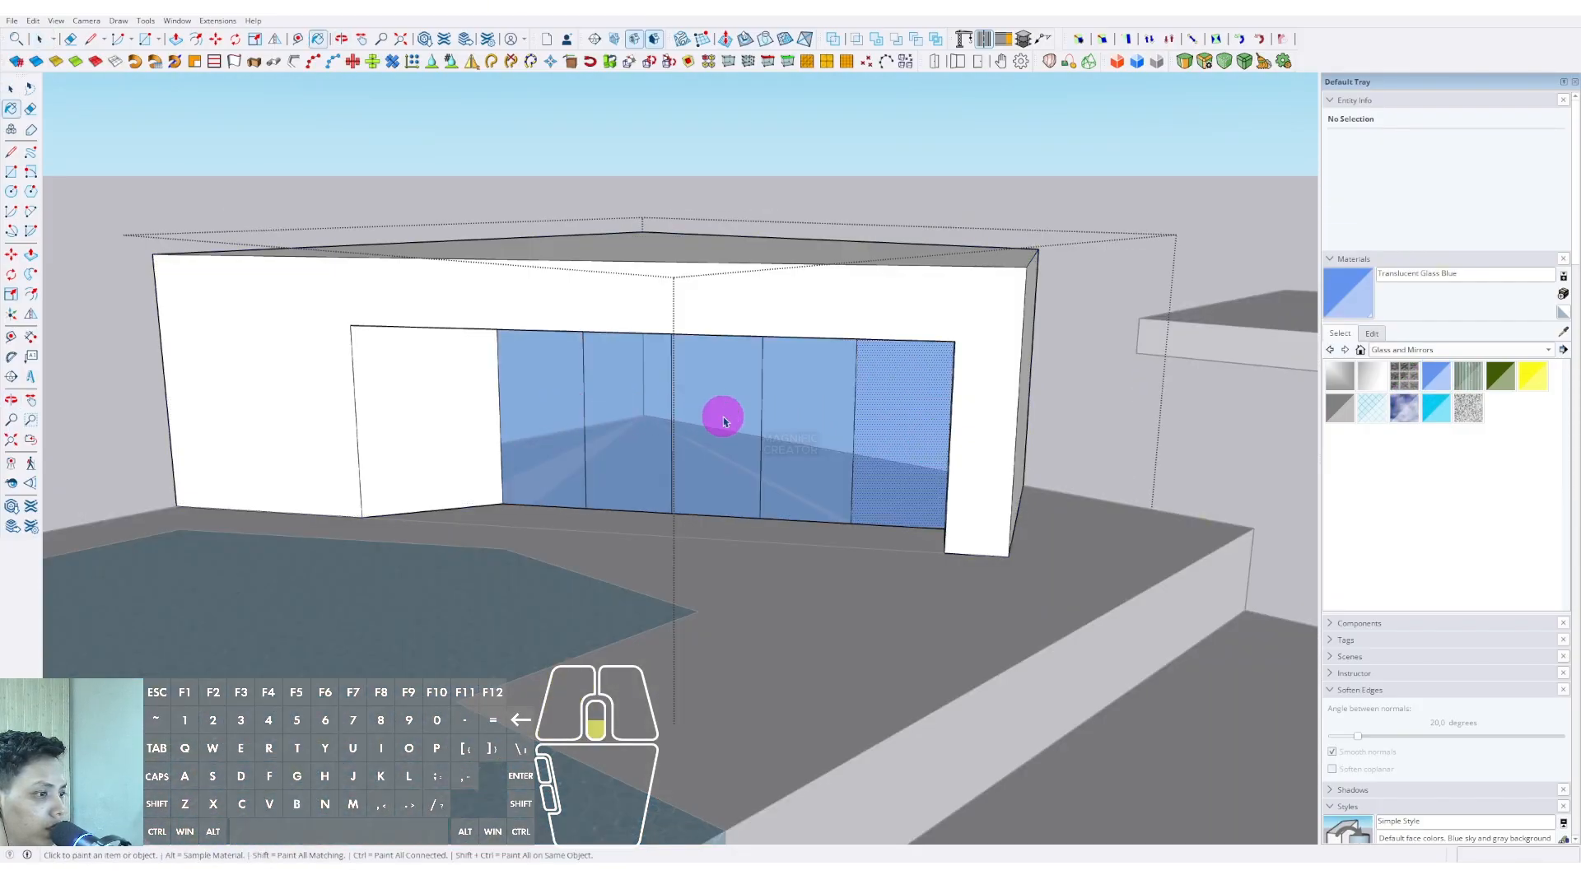
pyautogui.scroll(-3, 722, 417)
pyautogui.moveTo(722, 417); pyautogui.dragTo(650, 399, button='middle')
pyautogui.press('space')
pyautogui.click(778, 216)
# Hide the rest of the model while editing the house and erase the stray geometry on its underside
pyautogui.moveTo(779, 216); pyautogui.dragTo(745, 459, button='middle')
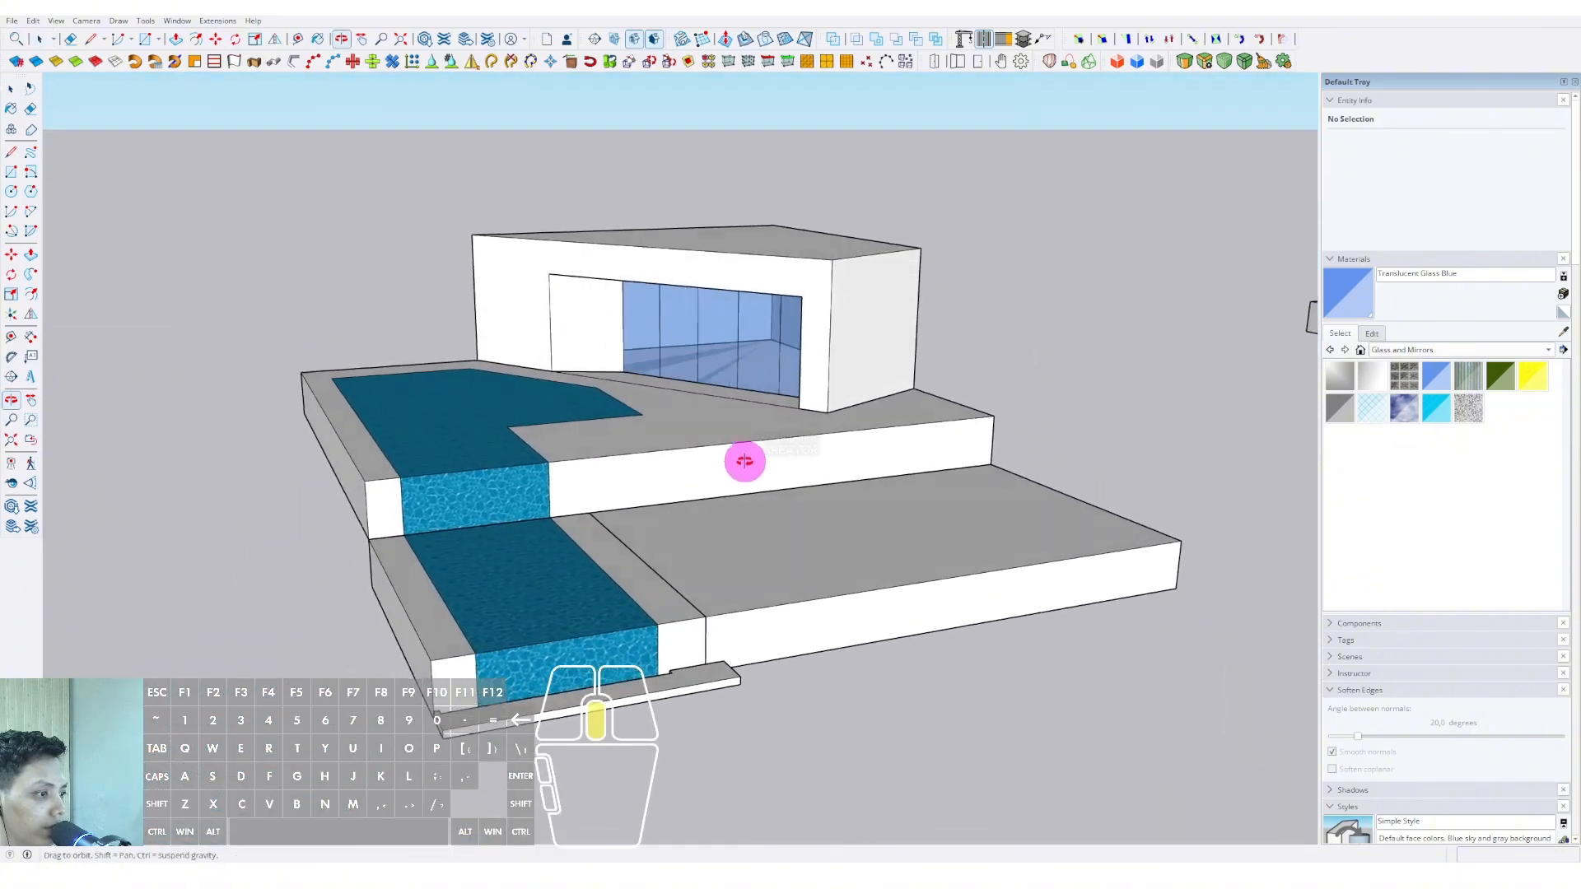
pyautogui.scroll(3, 826, 315)
pyautogui.doubleClick(826, 316)
pyautogui.tripleClick(826, 317)
pyautogui.press(',')
pyautogui.moveTo(827, 316); pyautogui.dragTo(788, 206, button='middle')
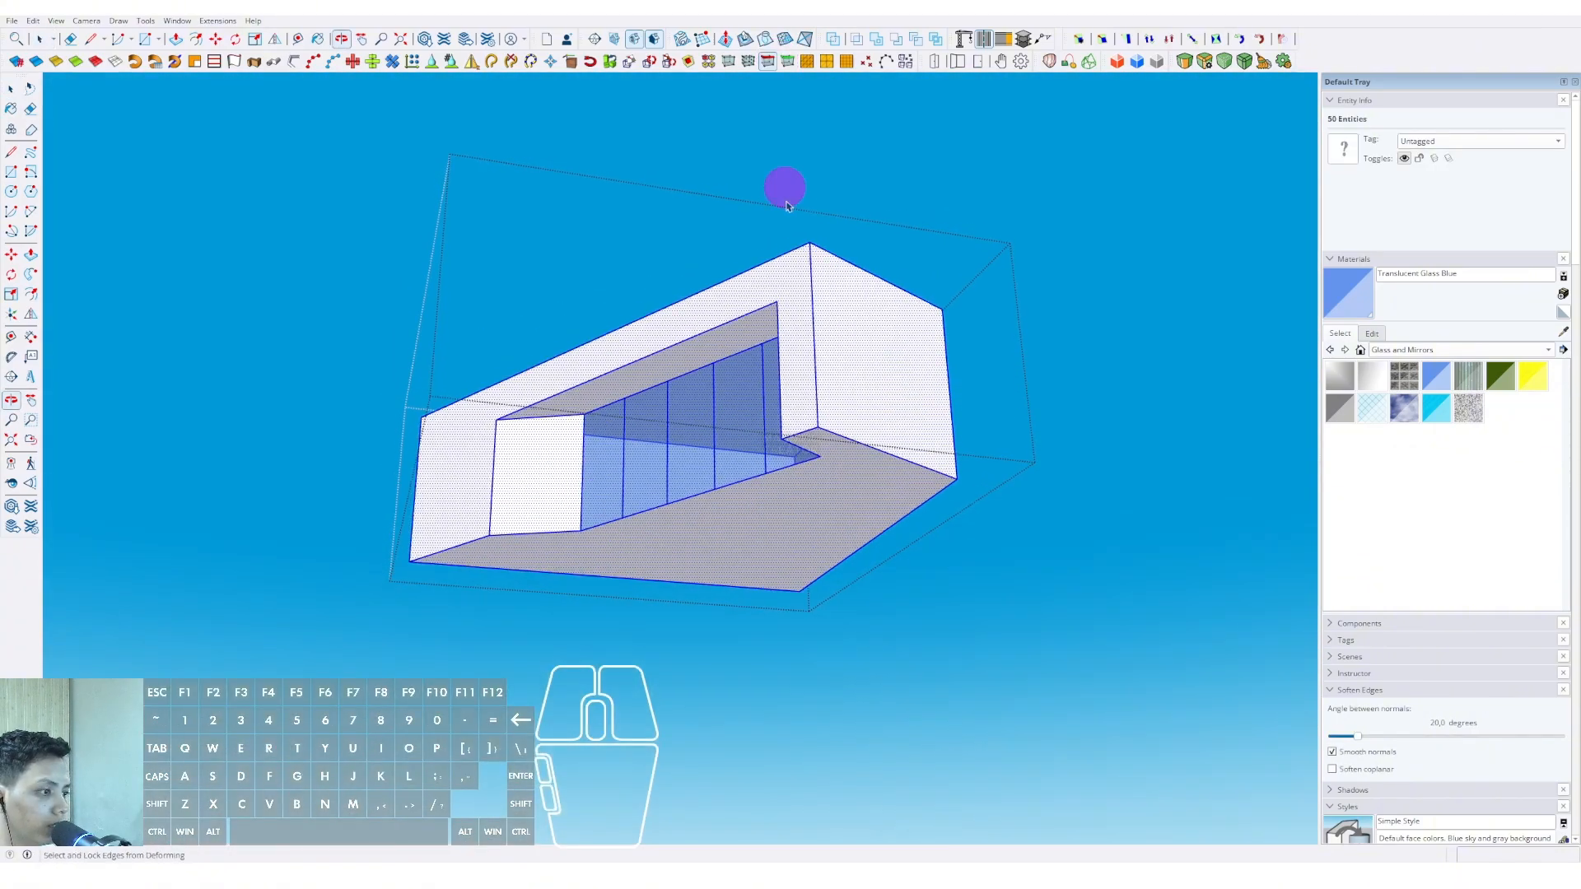
pyautogui.press('e')
pyautogui.moveTo(811, 462)
pyautogui.mouseDown(button='middle')
pyautogui.moveTo(837, 359)
pyautogui.moveTo(782, 461)
pyautogui.mouseUp(button='middle')
pyautogui.click(960, 266)
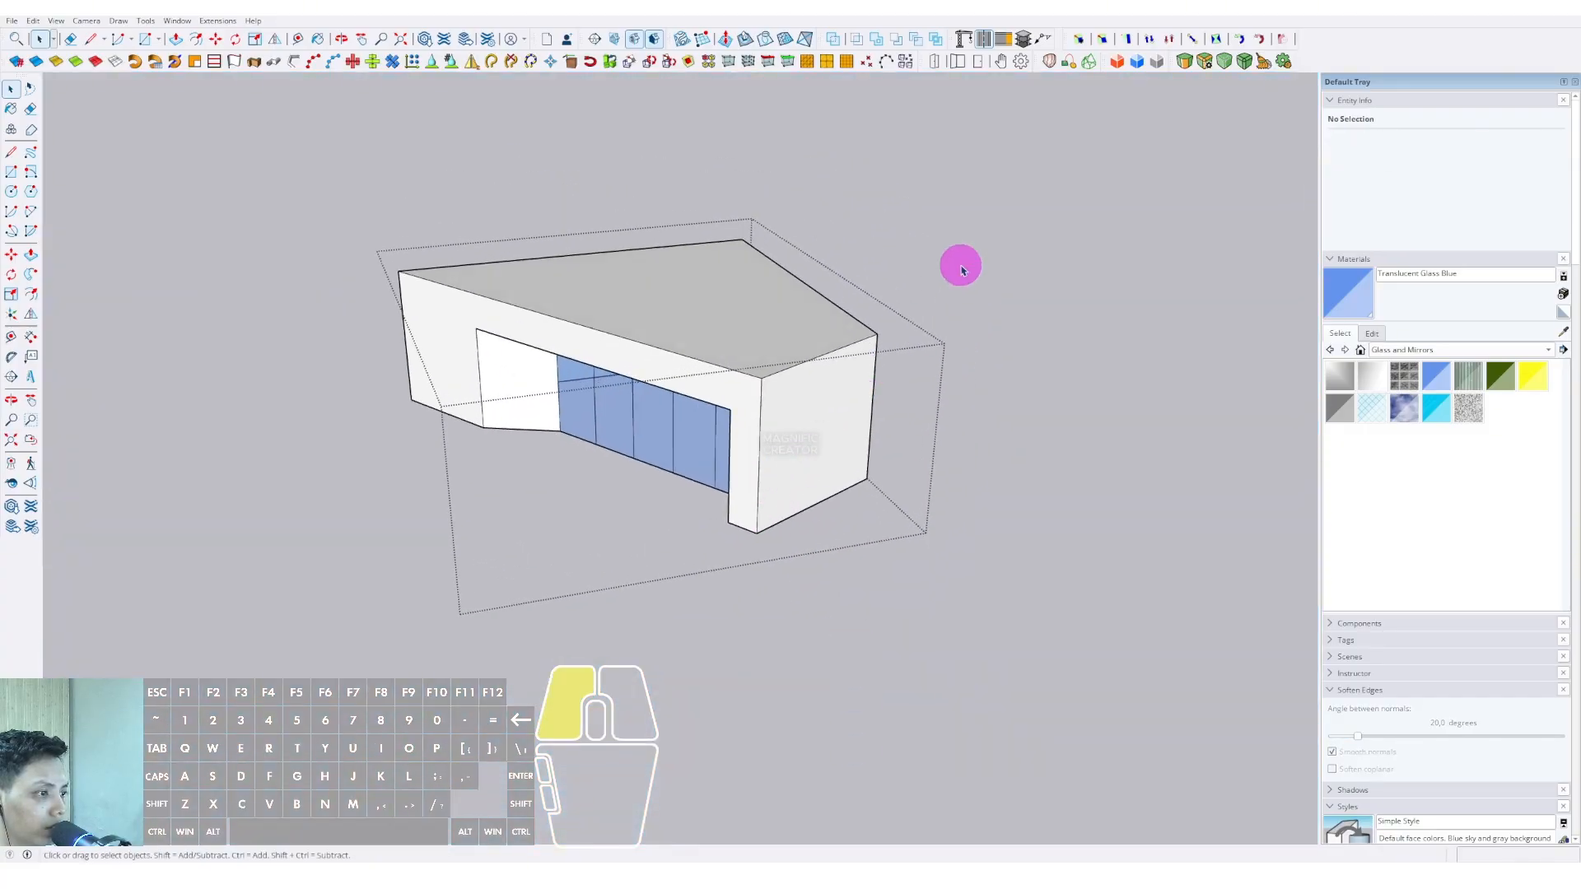
pyautogui.moveTo(947, 260); pyautogui.dragTo(692, 279, button='middle')
pyautogui.scroll(3, 702, 445)
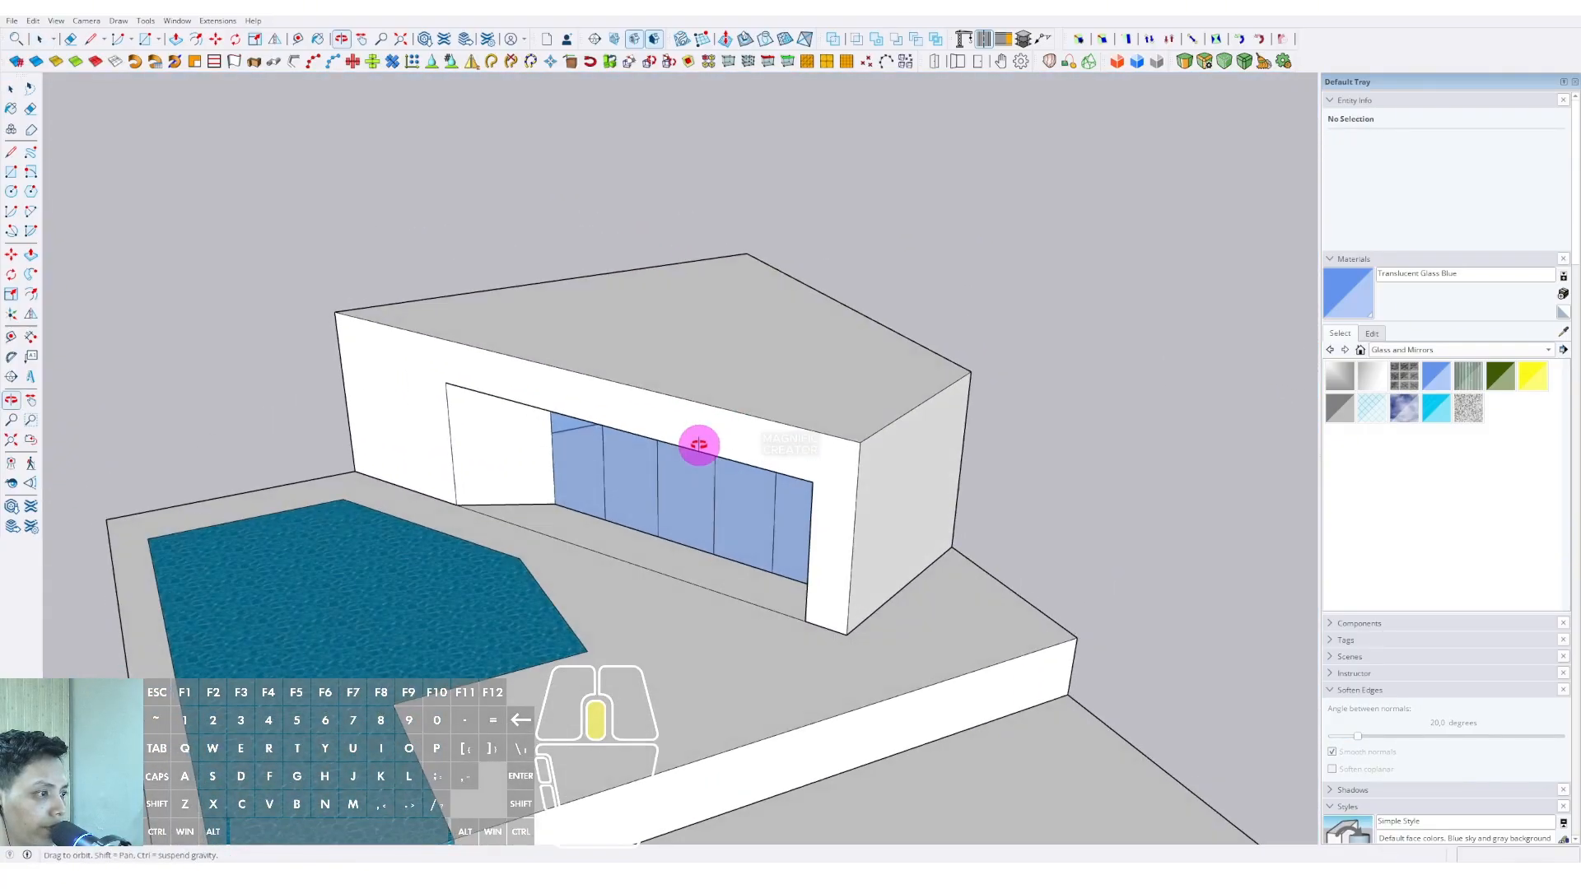
# Draw lines from the opening's upper corner to outline a narrow vertical panel beside it on the front wall
pyautogui.moveTo(702, 445); pyautogui.dragTo(646, 335, button='middle')
pyautogui.scroll(-2, 692, 462)
pyautogui.keyDown('shift'); pyautogui.moveTo(706, 482); pyautogui.dragTo(731, 423, button='middle'); pyautogui.keyUp('shift')
pyautogui.scroll(-1, 729, 420)
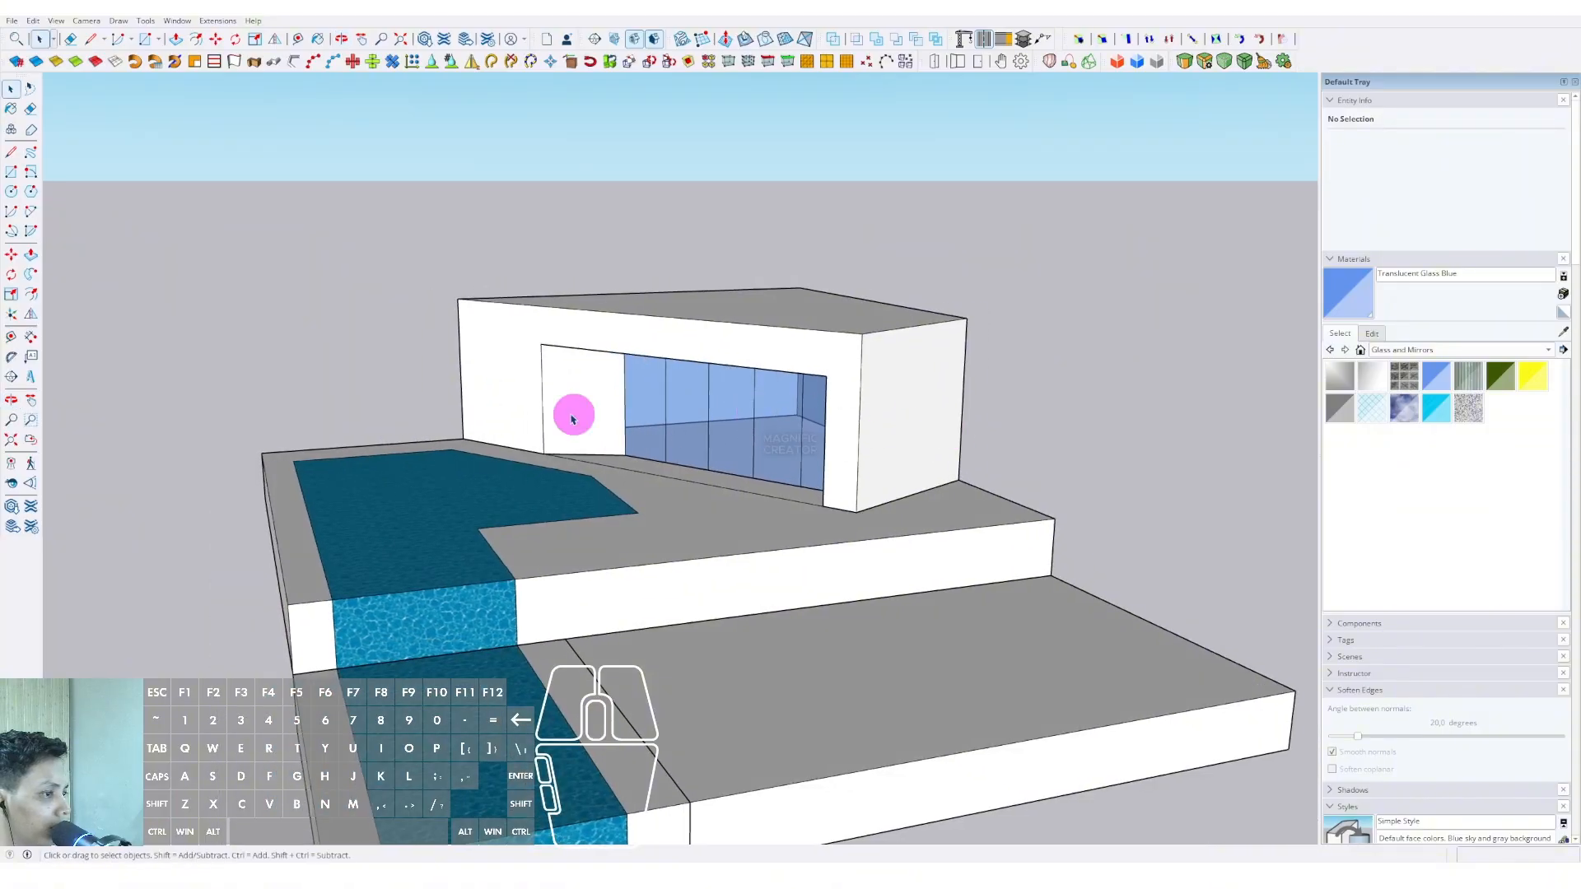
pyautogui.scroll(5, 523, 367)
pyautogui.keyDown('shift'); pyautogui.moveTo(523, 358); pyautogui.dragTo(629, 353, button='middle'); pyautogui.keyUp('shift')
pyautogui.press('l')
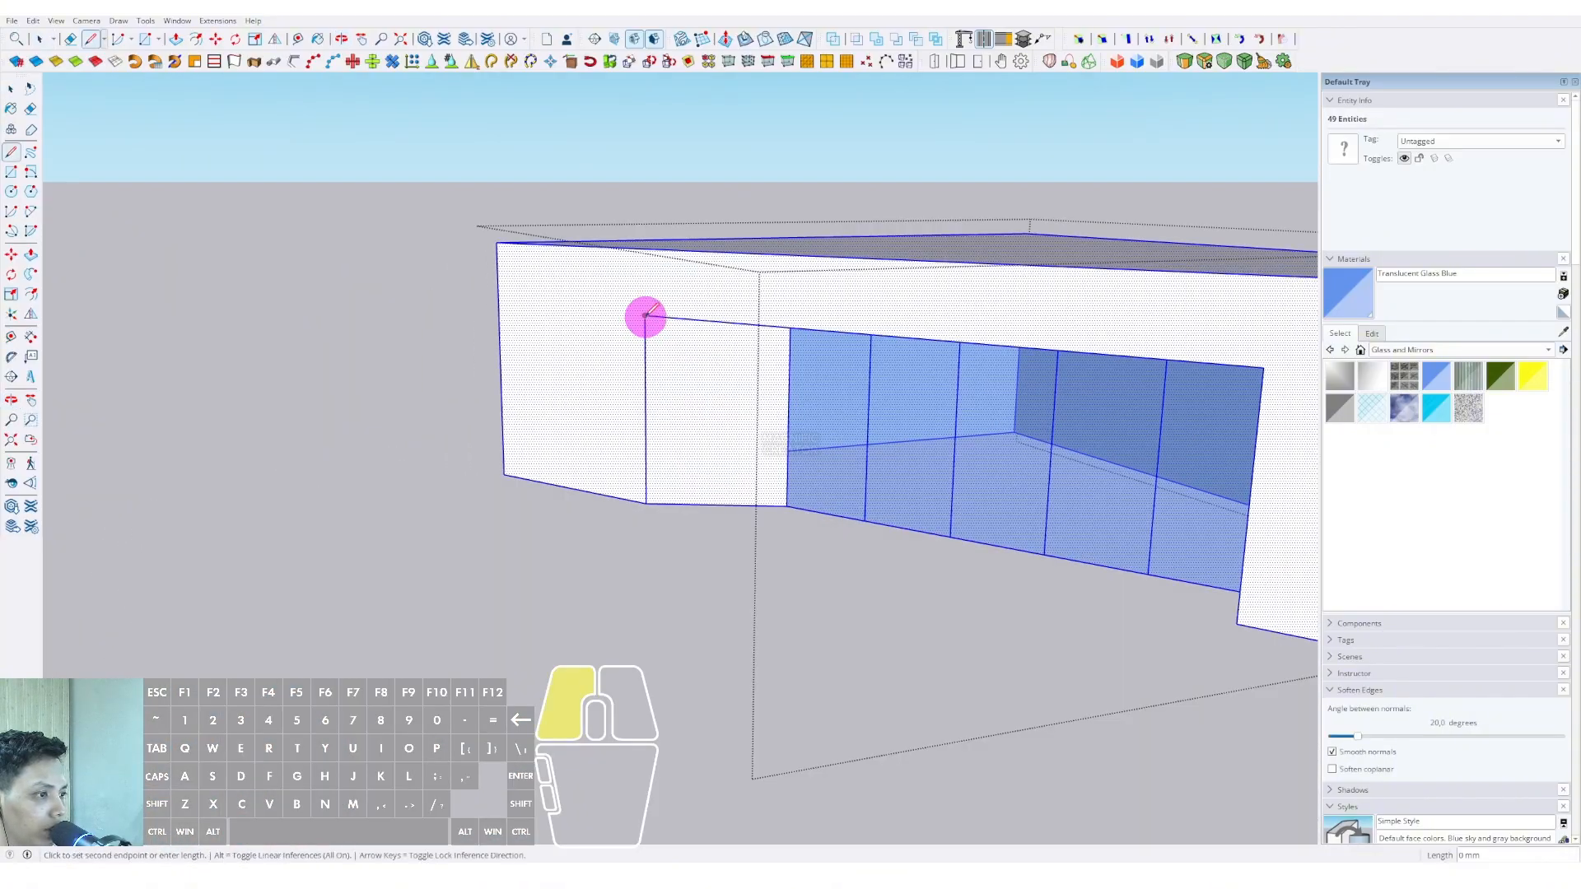
pyautogui.click(563, 483)
pyautogui.scroll(-2, 565, 487)
pyautogui.press('space')
pyautogui.click(403, 339)
# Examine the house facade and pool terraces from several angles and distances
pyautogui.scroll(-2, 706, 384)
pyautogui.moveTo(706, 384); pyautogui.dragTo(659, 431, button='middle')
pyautogui.scroll(-3, 725, 416)
pyautogui.keyDown('shift'); pyautogui.moveTo(762, 407); pyautogui.dragTo(823, 407, button='middle'); pyautogui.keyUp('shift')
pyautogui.scroll(-2, 807, 420)
pyautogui.keyDown('shift'); pyautogui.moveTo(795, 432); pyautogui.dragTo(837, 431, button='middle'); pyautogui.keyUp('shift')
pyautogui.scroll(4, 922, 406)
pyautogui.scroll(2, 915, 420)
pyautogui.moveTo(832, 486); pyautogui.dragTo(911, 437, button='middle')
pyautogui.scroll(2, 772, 466)
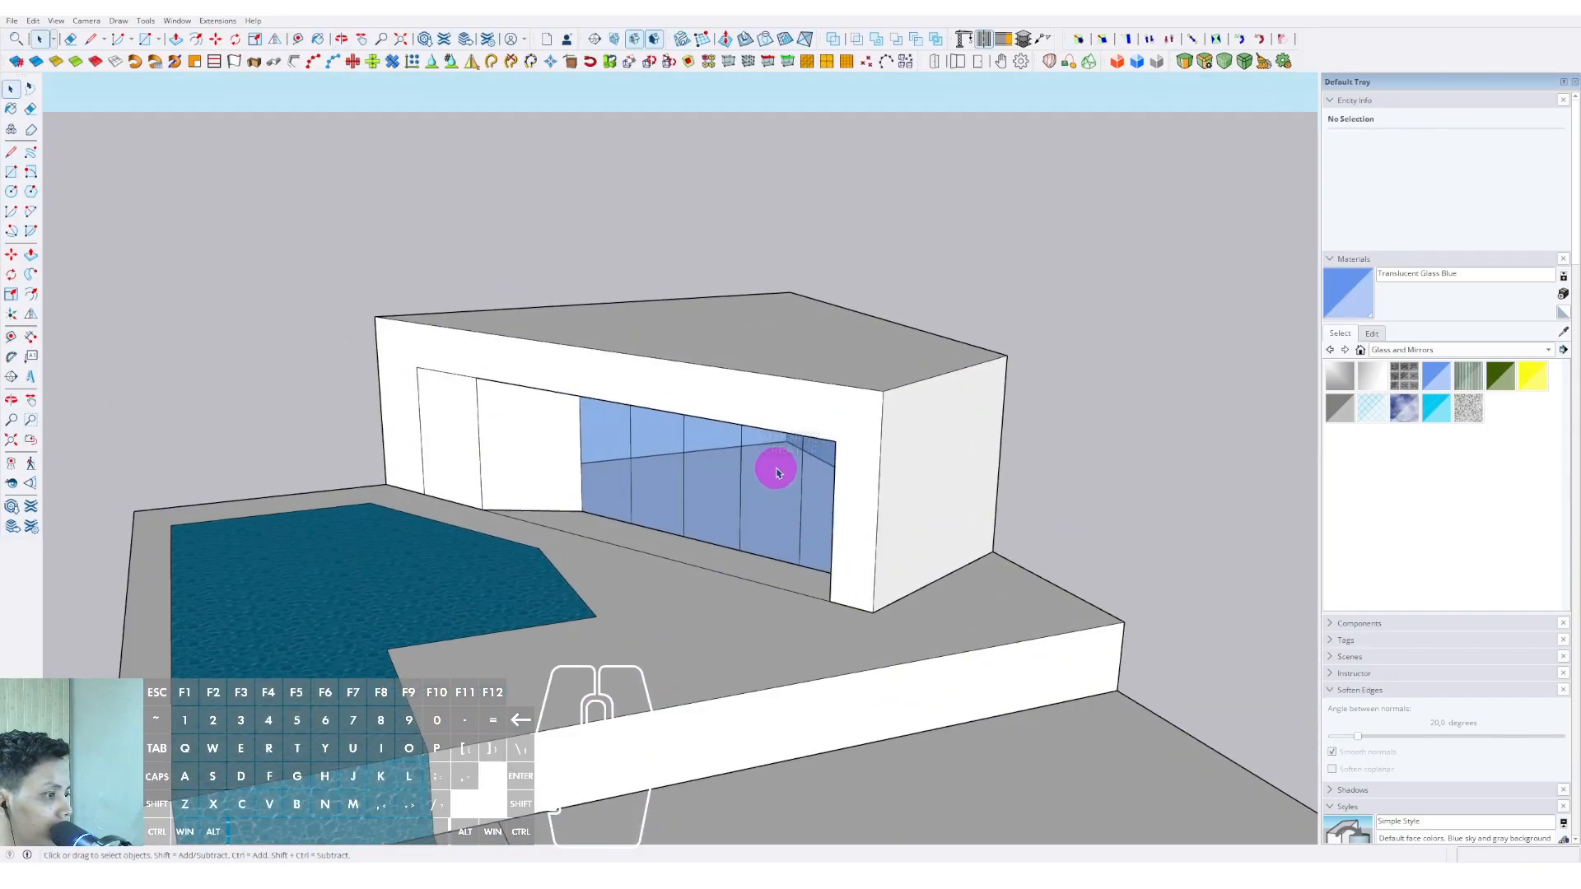
# Move the material sample blocks, car, people, tree and patio table next to the pool terraces
pyautogui.scroll(-4, 741, 454)
pyautogui.moveTo(700, 469); pyautogui.dragTo(601, 589, button='middle')
pyautogui.scroll(-3, 585, 552)
pyautogui.keyDown('shift'); pyautogui.moveTo(560, 527); pyautogui.dragTo(831, 494, button='middle'); pyautogui.keyUp('shift')
pyautogui.scroll(-4, 787, 441)
pyautogui.scroll(2, 468, 486)
pyautogui.moveTo(464, 477); pyautogui.dragTo(486, 500, button='middle')
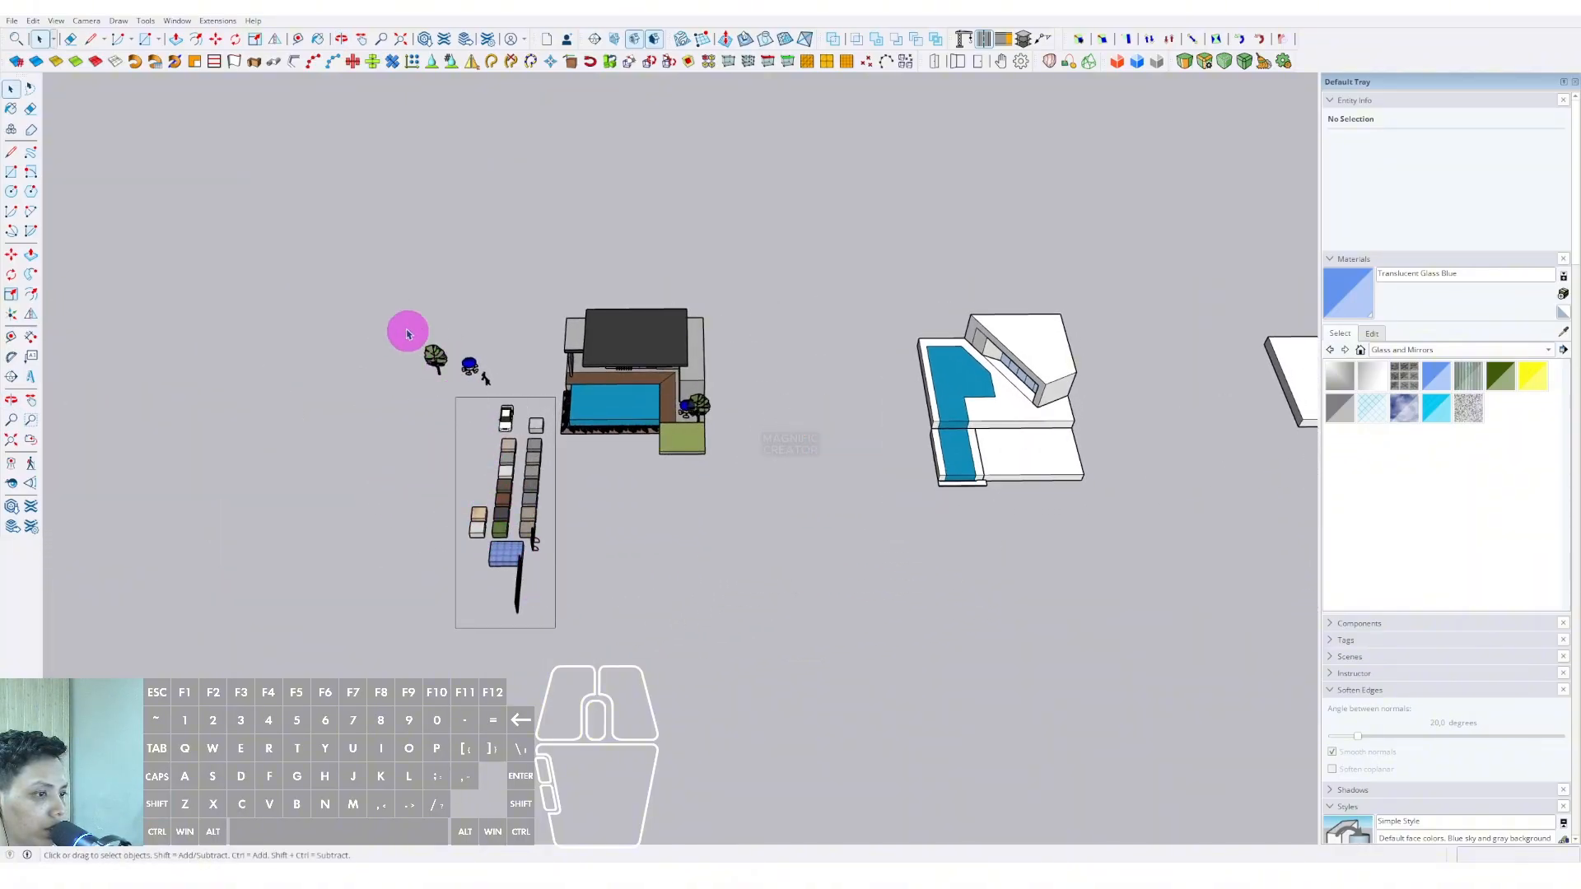
pyautogui.moveTo(552, 628); pyautogui.dragTo(550, 625)
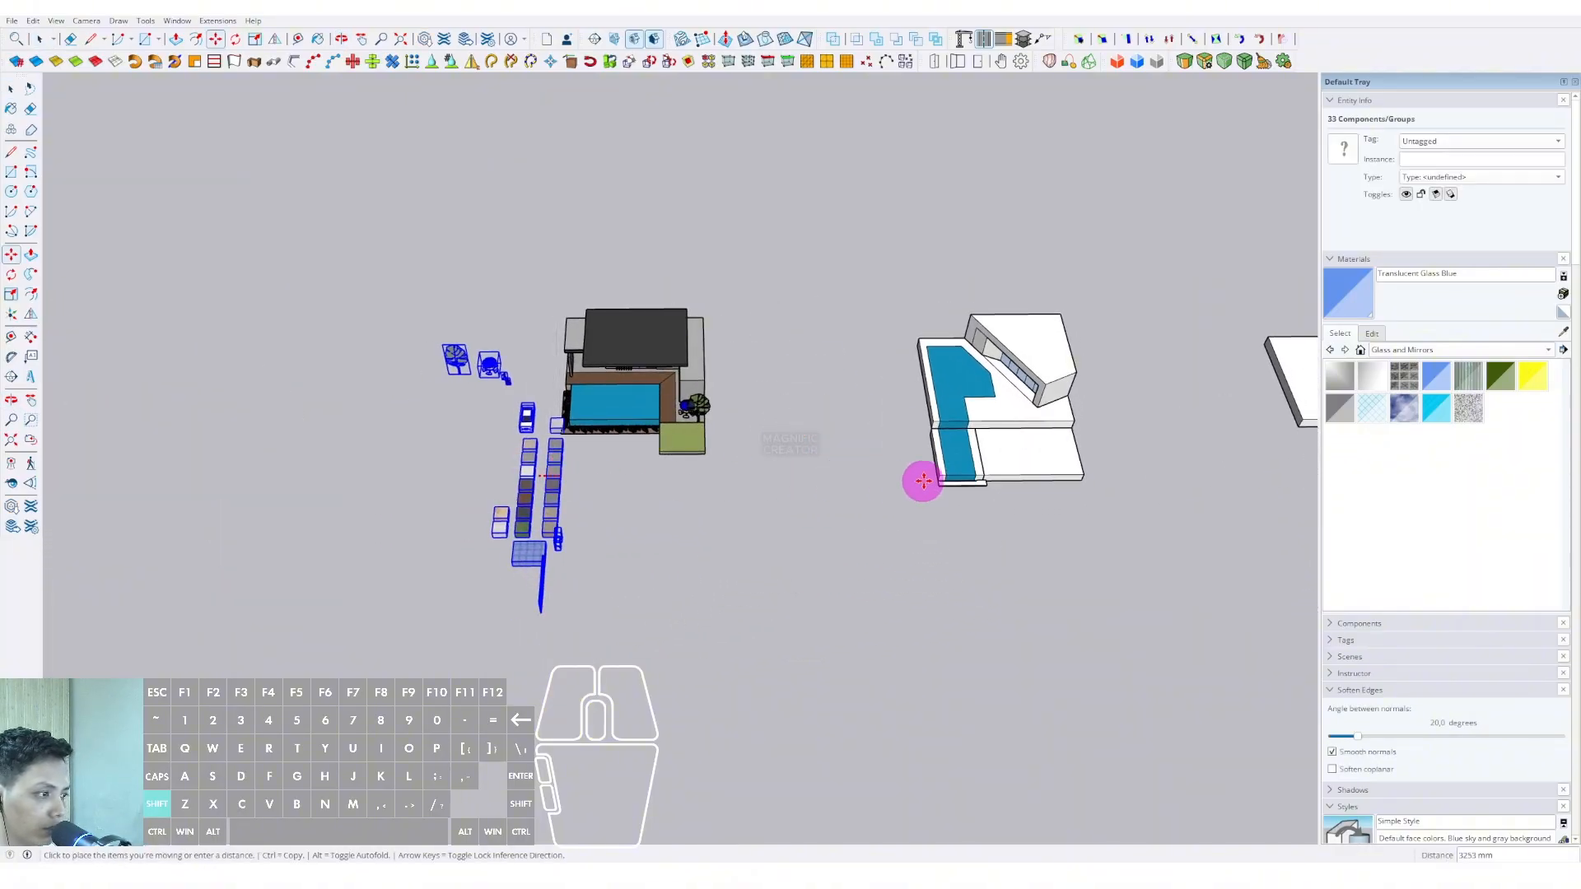
pyautogui.scroll(10, 917, 480)
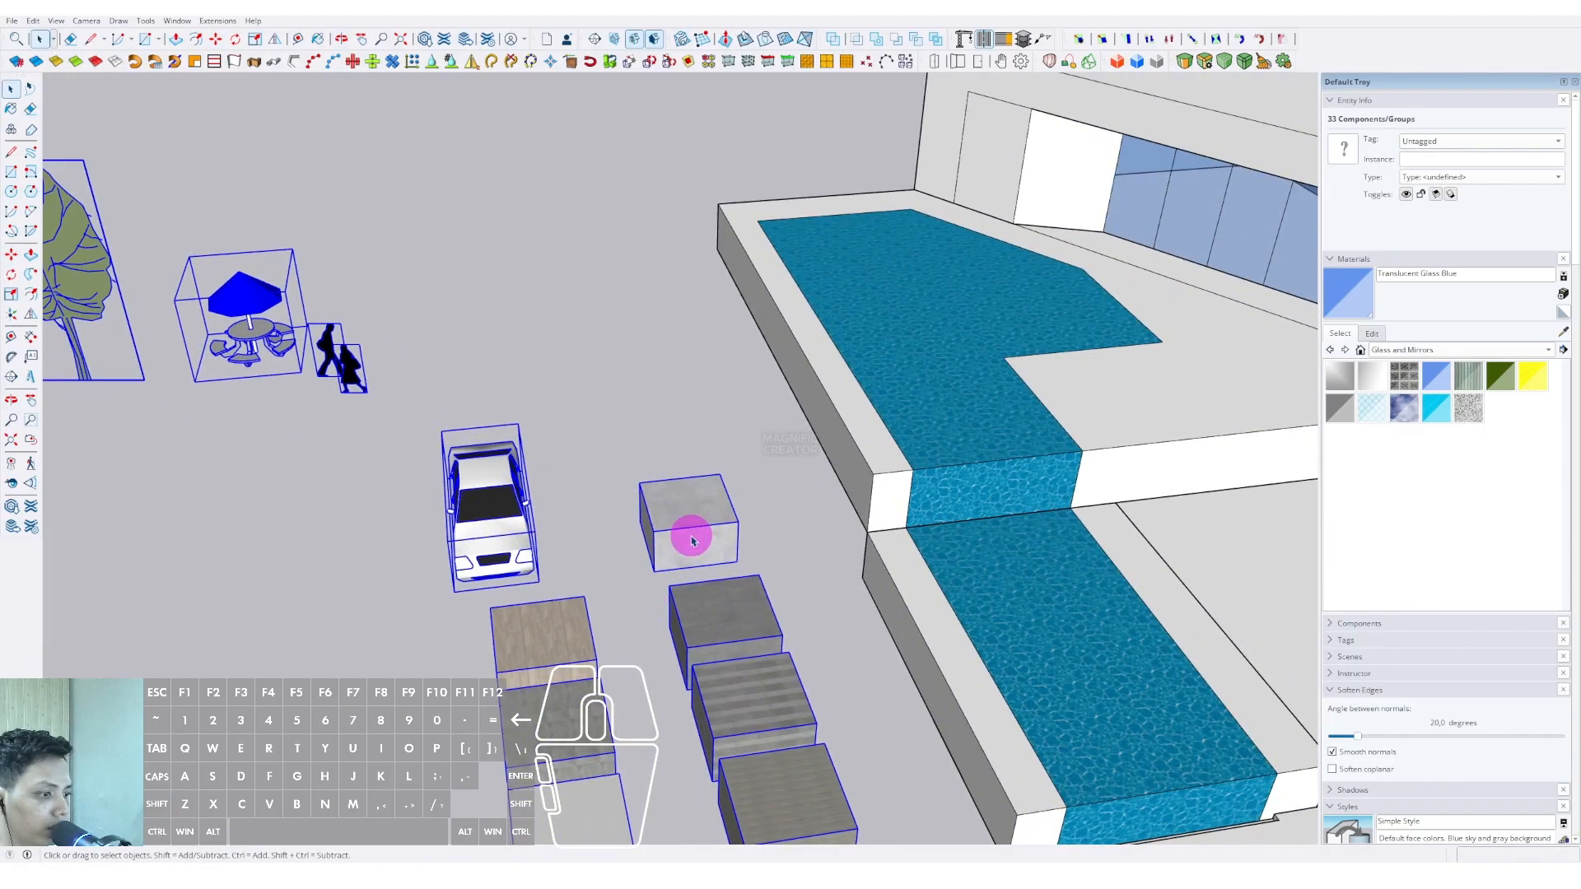
pyautogui.press('space')
pyautogui.click(661, 393)
pyautogui.moveTo(976, 379); pyautogui.dragTo(706, 499, button='middle')
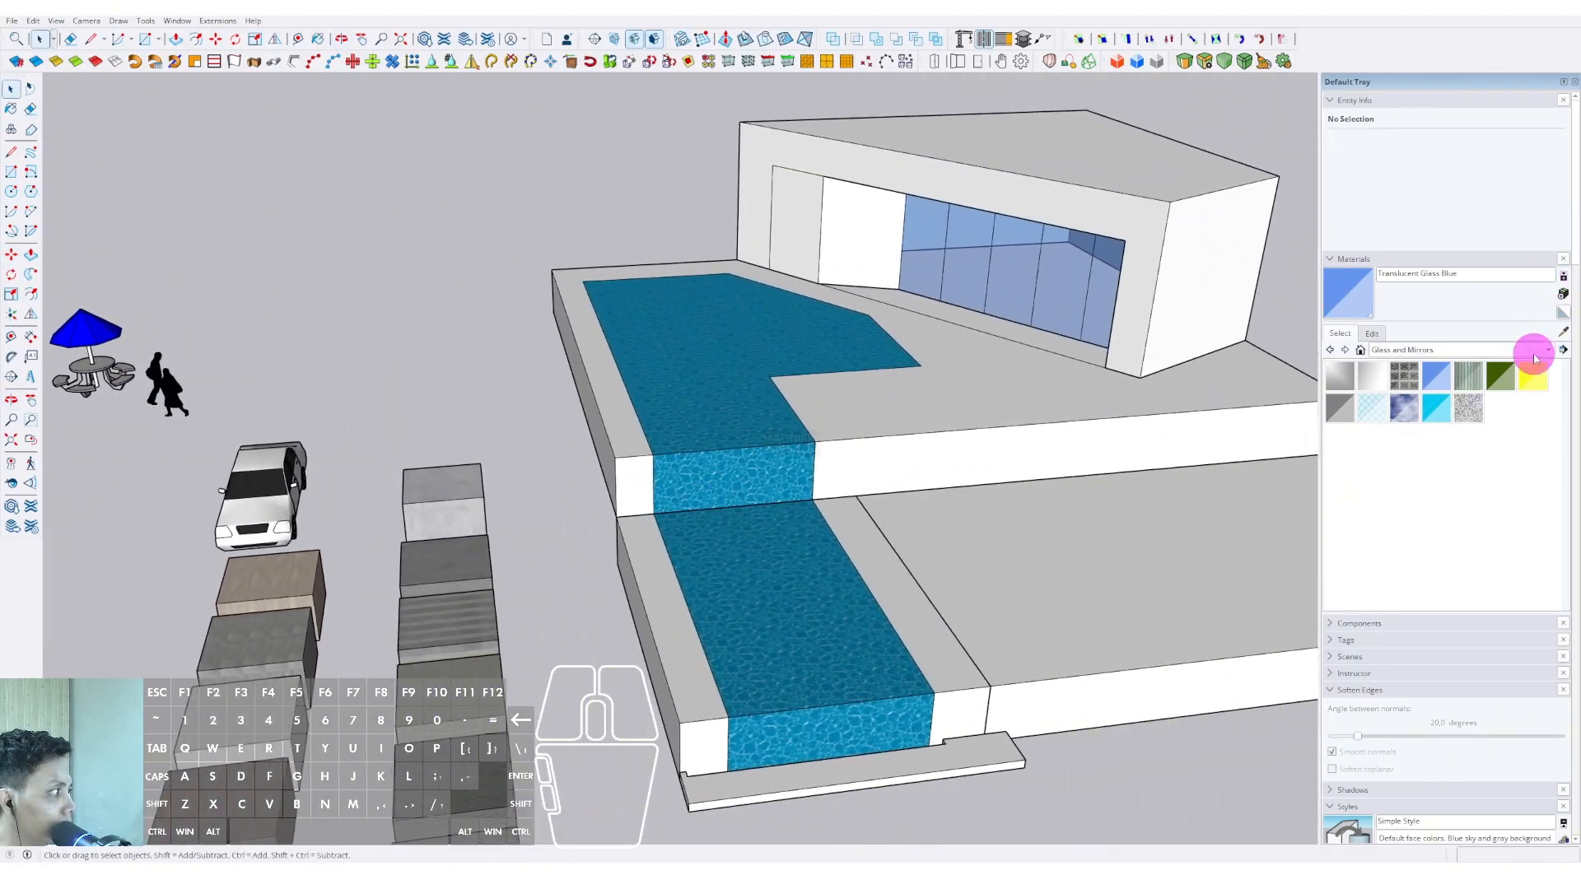
# Sample the gray Material3 from the sample blocks and paint the two solid wall panels beside the house's glazing with it
pyautogui.click(1565, 332)
pyautogui.scroll(-4, 946, 437)
pyautogui.scroll(6, 593, 511)
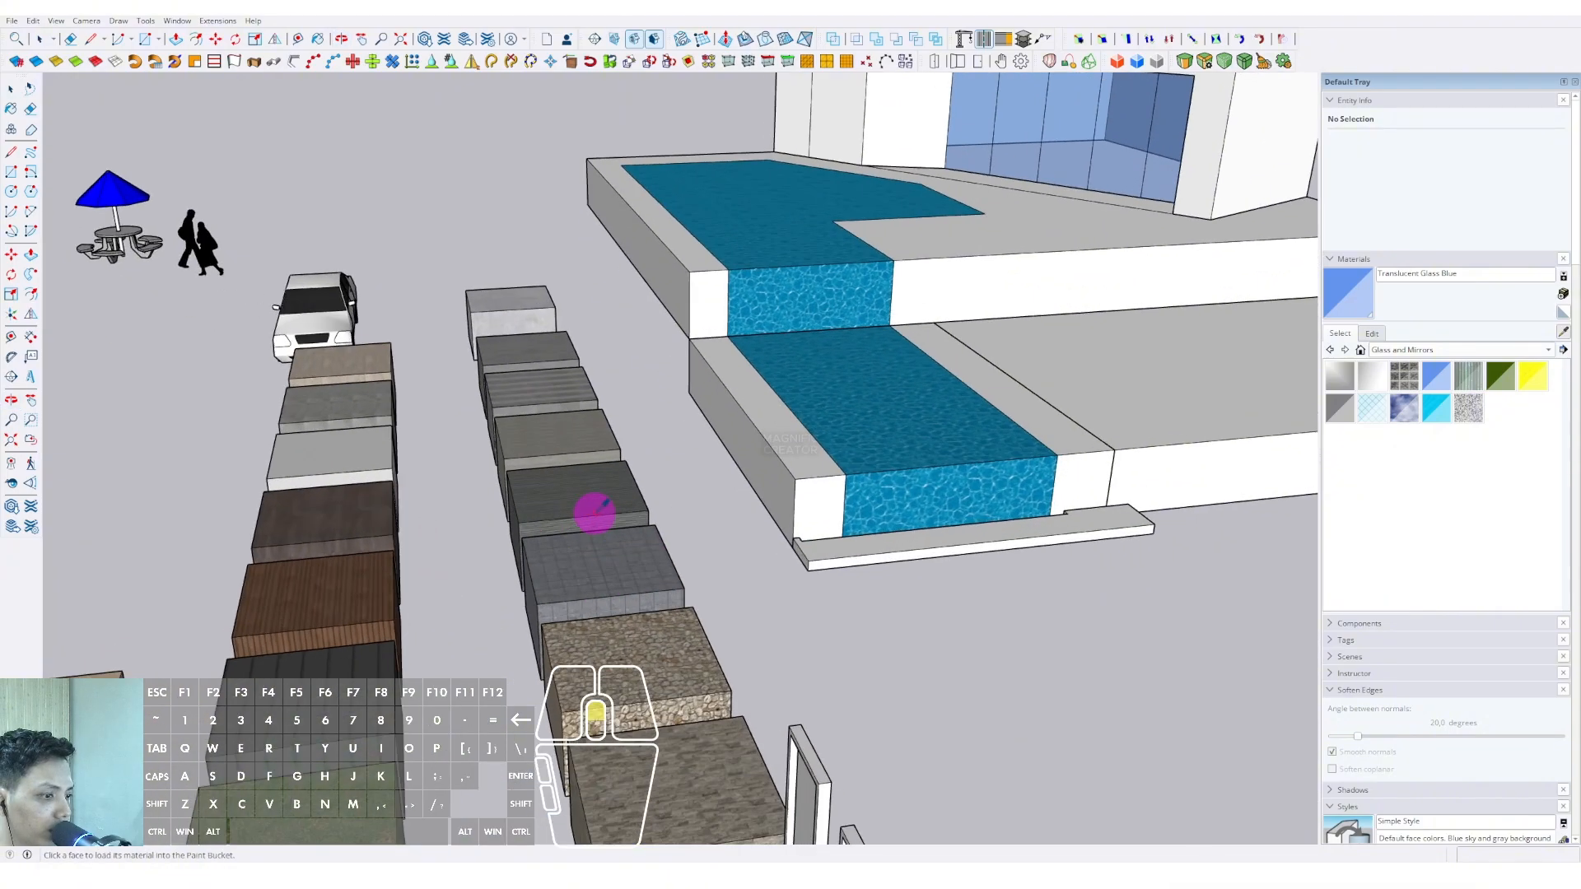
pyautogui.click(560, 585)
pyautogui.scroll(-2, 568, 579)
pyautogui.moveTo(854, 343); pyautogui.dragTo(734, 572, button='middle')
pyautogui.scroll(2, 735, 312)
pyautogui.press('space')
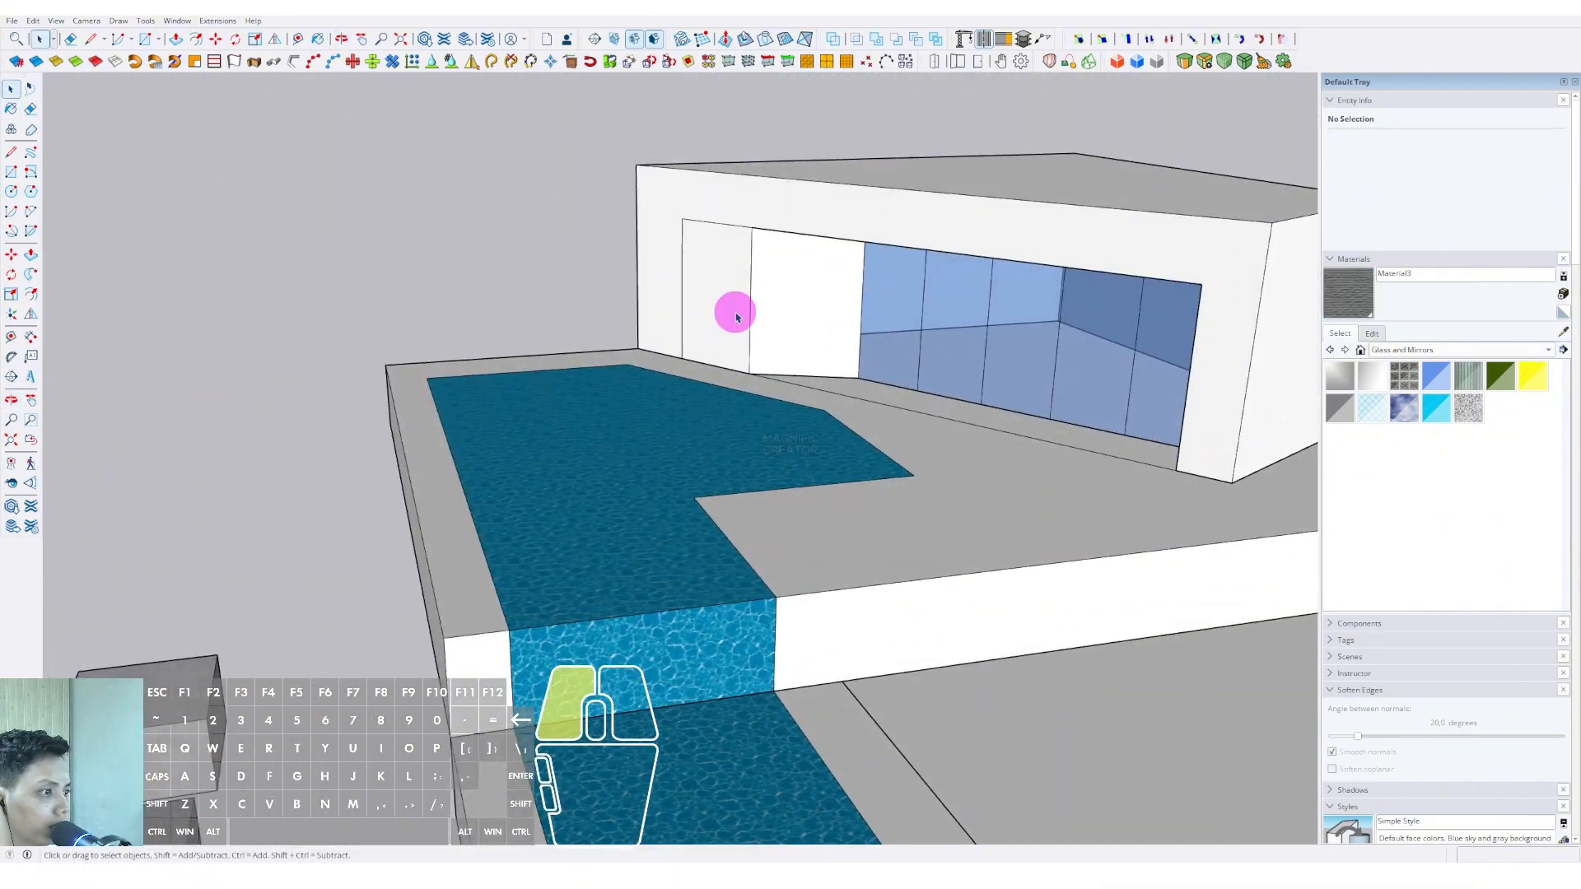
pyautogui.tripleClick(726, 294)
pyautogui.click(726, 297)
pyautogui.press('b')
pyautogui.click(727, 295)
pyautogui.click(801, 281)
pyautogui.press('space')
pyautogui.scroll(-2, 738, 305)
pyautogui.click(607, 287)
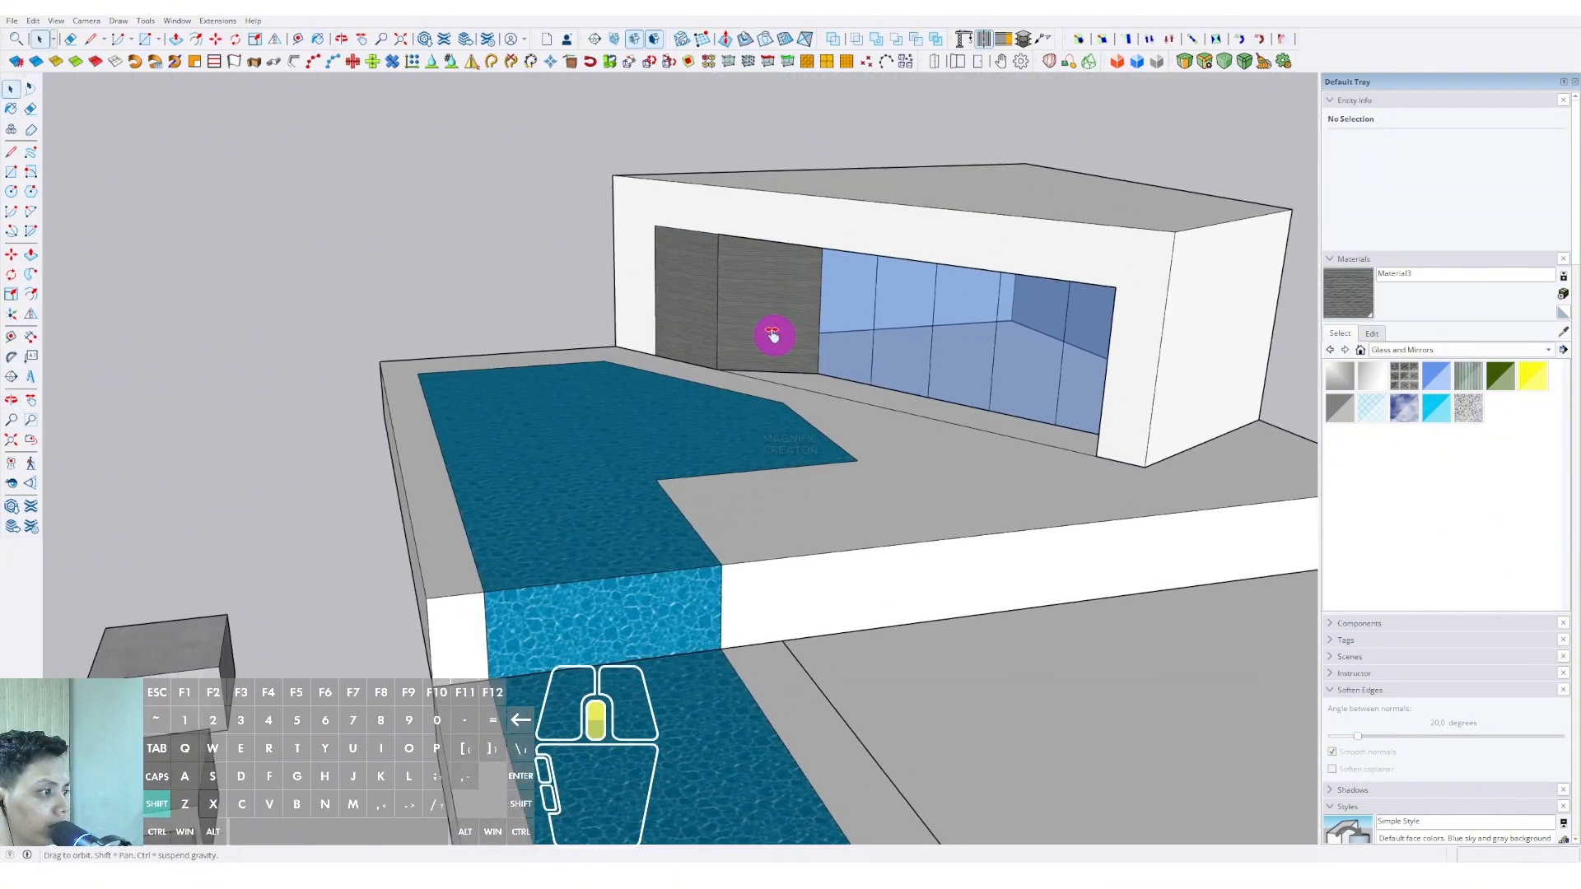
# Draw a line about 2666 mm long on the upper terrace from the house's front corner to the terrace's front edge
pyautogui.moveTo(770, 336)
pyautogui.mouseDown(button='middle')
pyautogui.moveTo(960, 273)
pyautogui.moveTo(745, 269)
pyautogui.mouseUp(button='middle')
pyautogui.scroll(-5, 769, 392)
pyautogui.moveTo(771, 396); pyautogui.dragTo(793, 432, button='middle')
pyautogui.scroll(3, 879, 318)
pyautogui.tripleClick(789, 368)
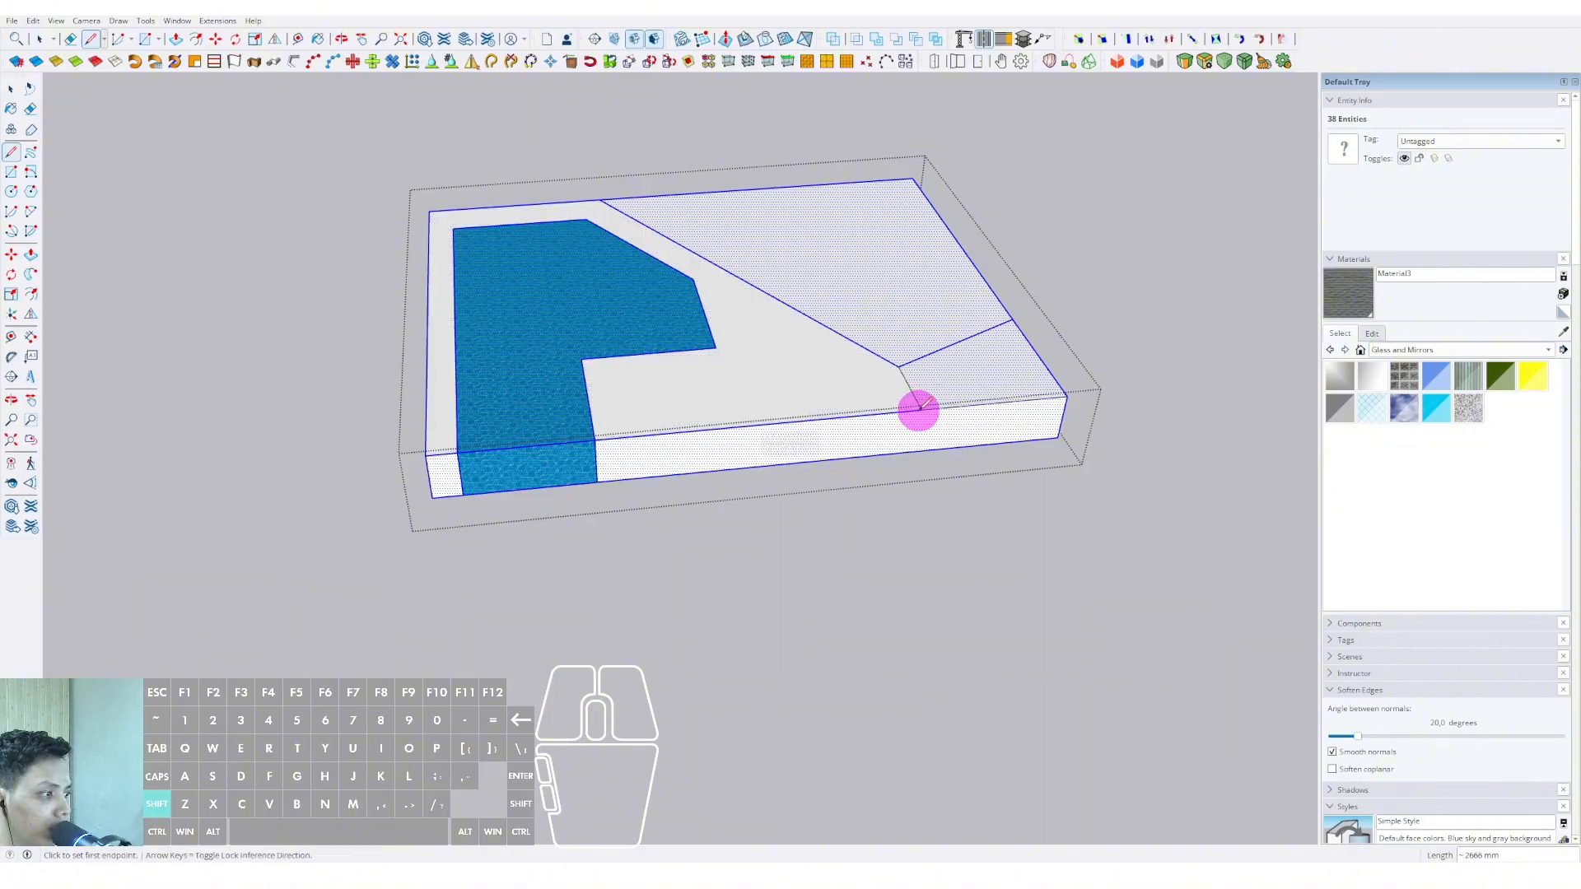
pyautogui.press('space')
pyautogui.click(773, 402)
pyautogui.press(',')
pyautogui.moveTo(773, 401); pyautogui.dragTo(791, 342, button='middle')
pyautogui.scroll(-1, 833, 349)
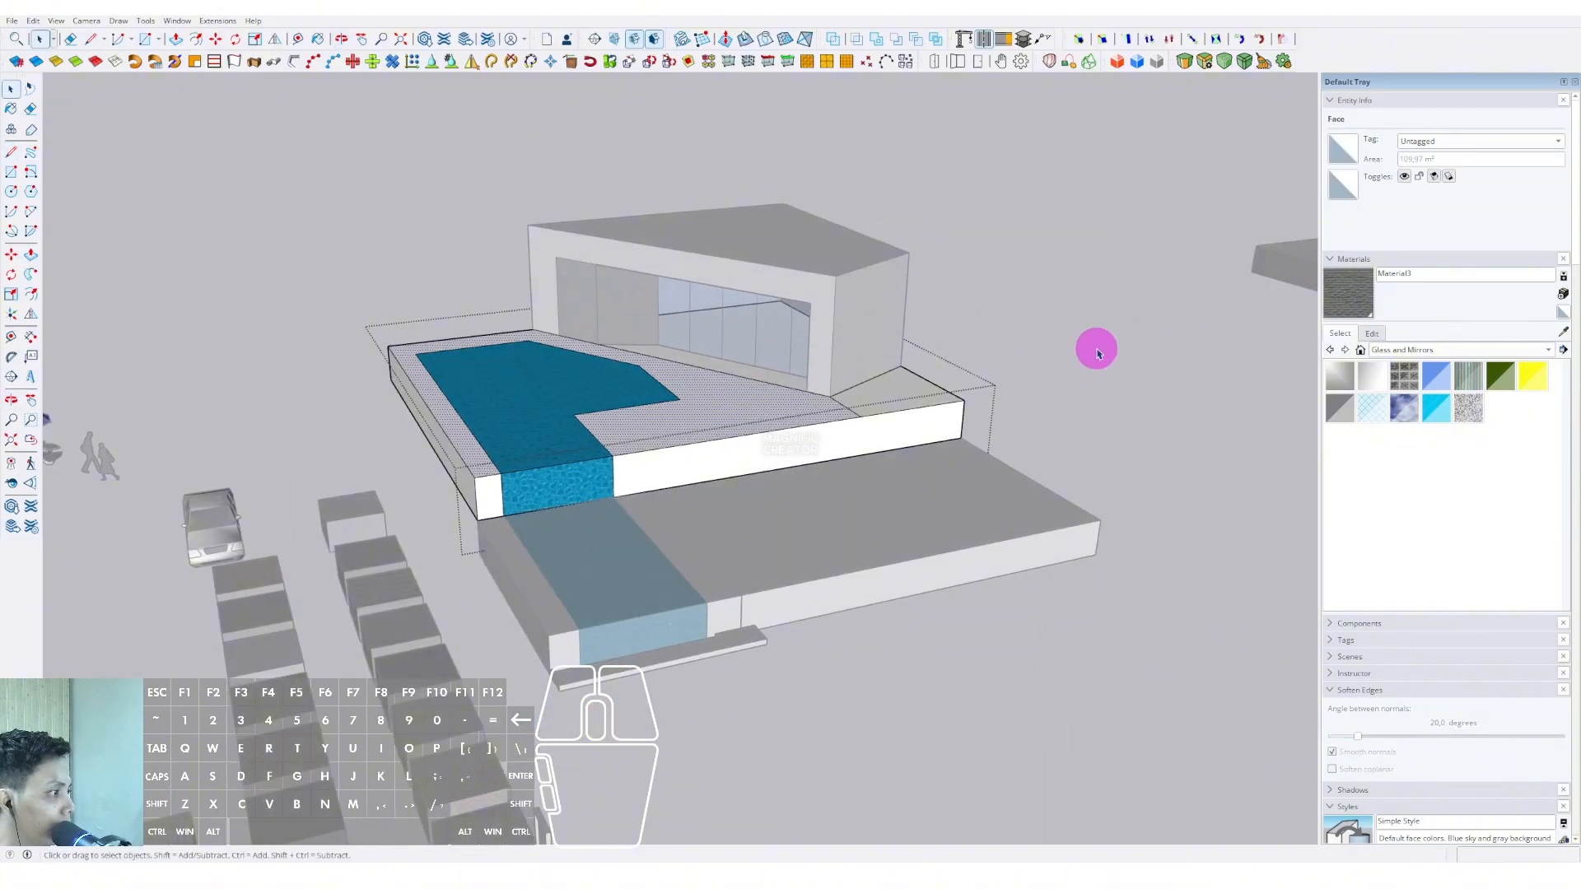
pyautogui.click(1098, 353)
# Sample the brown wood Material11 from the sample blocks and paint the upper terrace deck around the pool with it
pyautogui.click(1560, 335)
pyautogui.keyDown('shift'); pyautogui.moveTo(795, 404); pyautogui.dragTo(577, 494, button='middle'); pyautogui.keyUp('shift')
pyautogui.scroll(3, 502, 533)
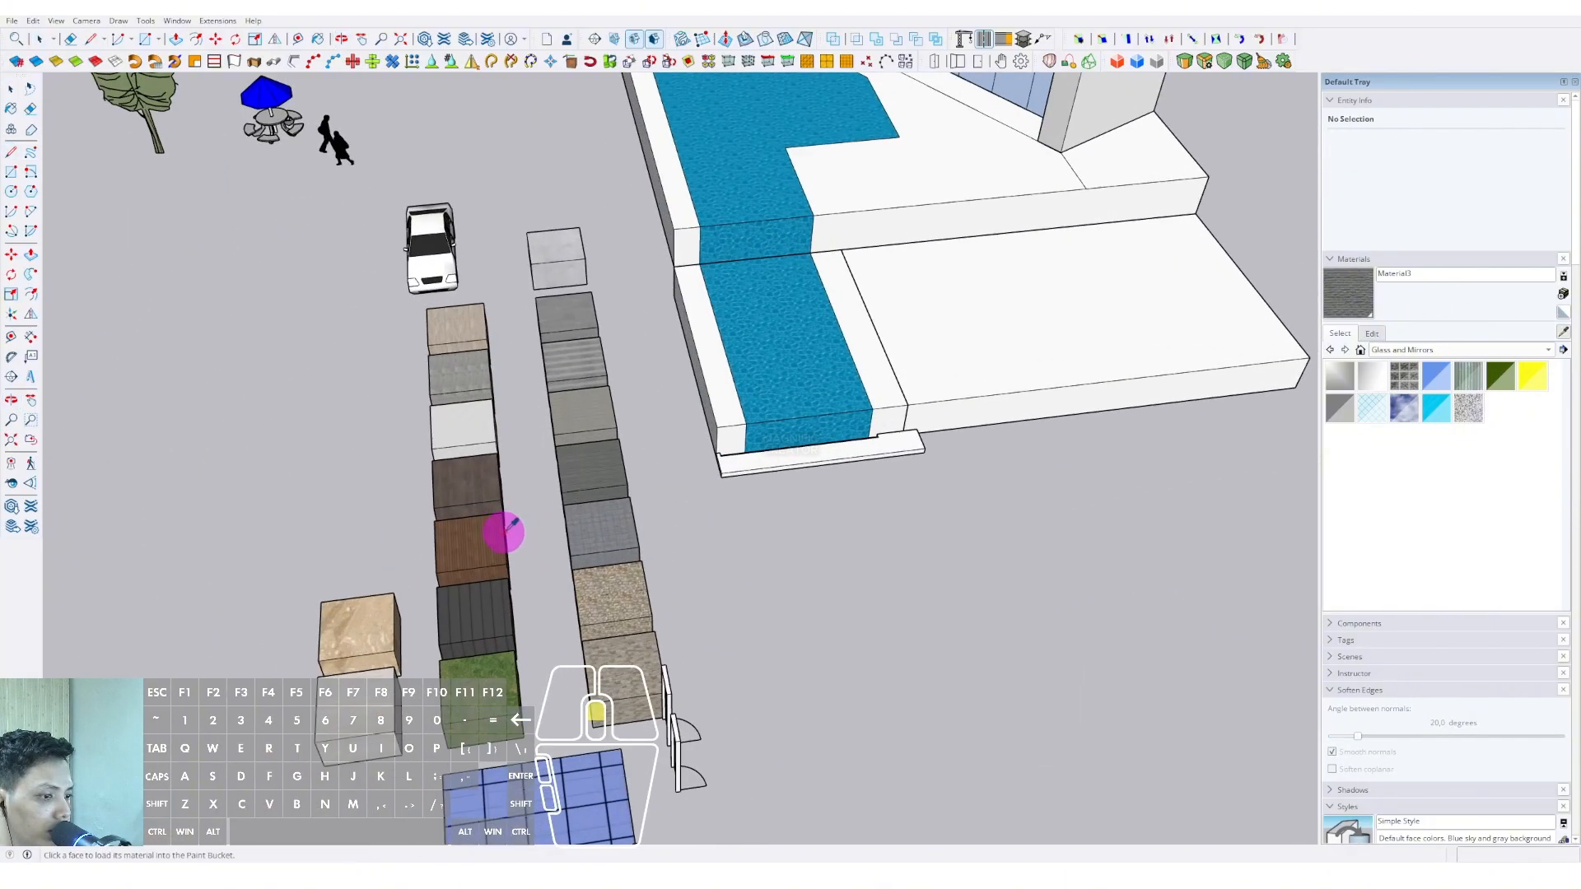
pyautogui.click(502, 533)
pyautogui.keyDown('shift'); pyautogui.moveTo(865, 132); pyautogui.dragTo(795, 403, button='middle'); pyautogui.keyUp('shift')
pyautogui.scroll(3, 797, 407)
pyautogui.tripleClick(799, 408)
pyautogui.click(808, 415)
pyautogui.press('b')
pyautogui.click(817, 400)
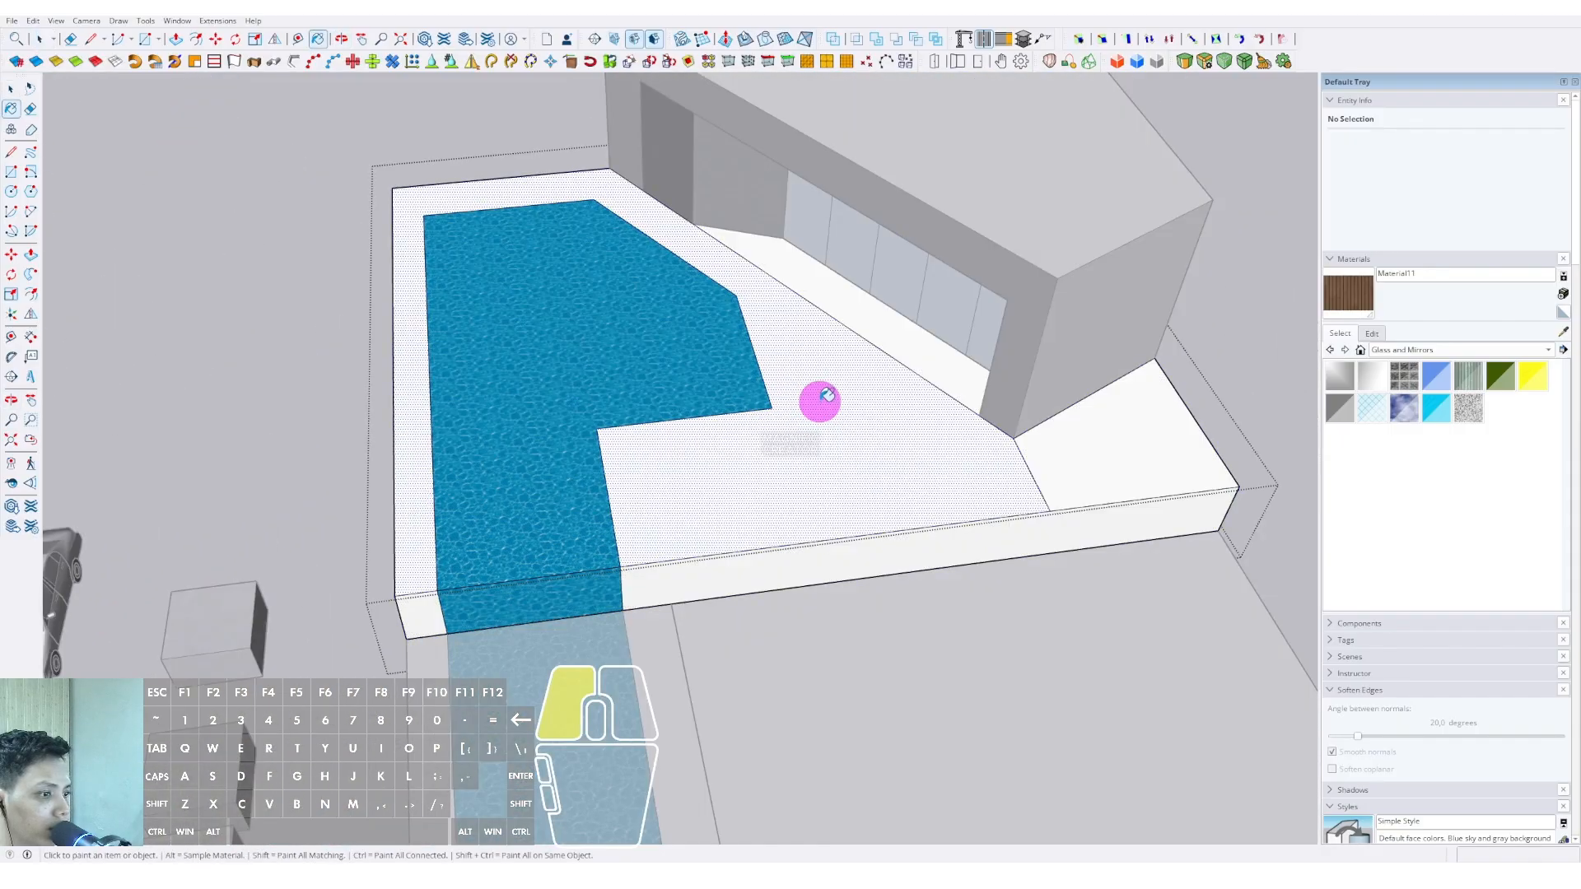
pyautogui.scroll(-2, 815, 400)
pyautogui.press('space')
pyautogui.click(369, 503)
pyautogui.moveTo(659, 499); pyautogui.dragTo(758, 409, button='middle')
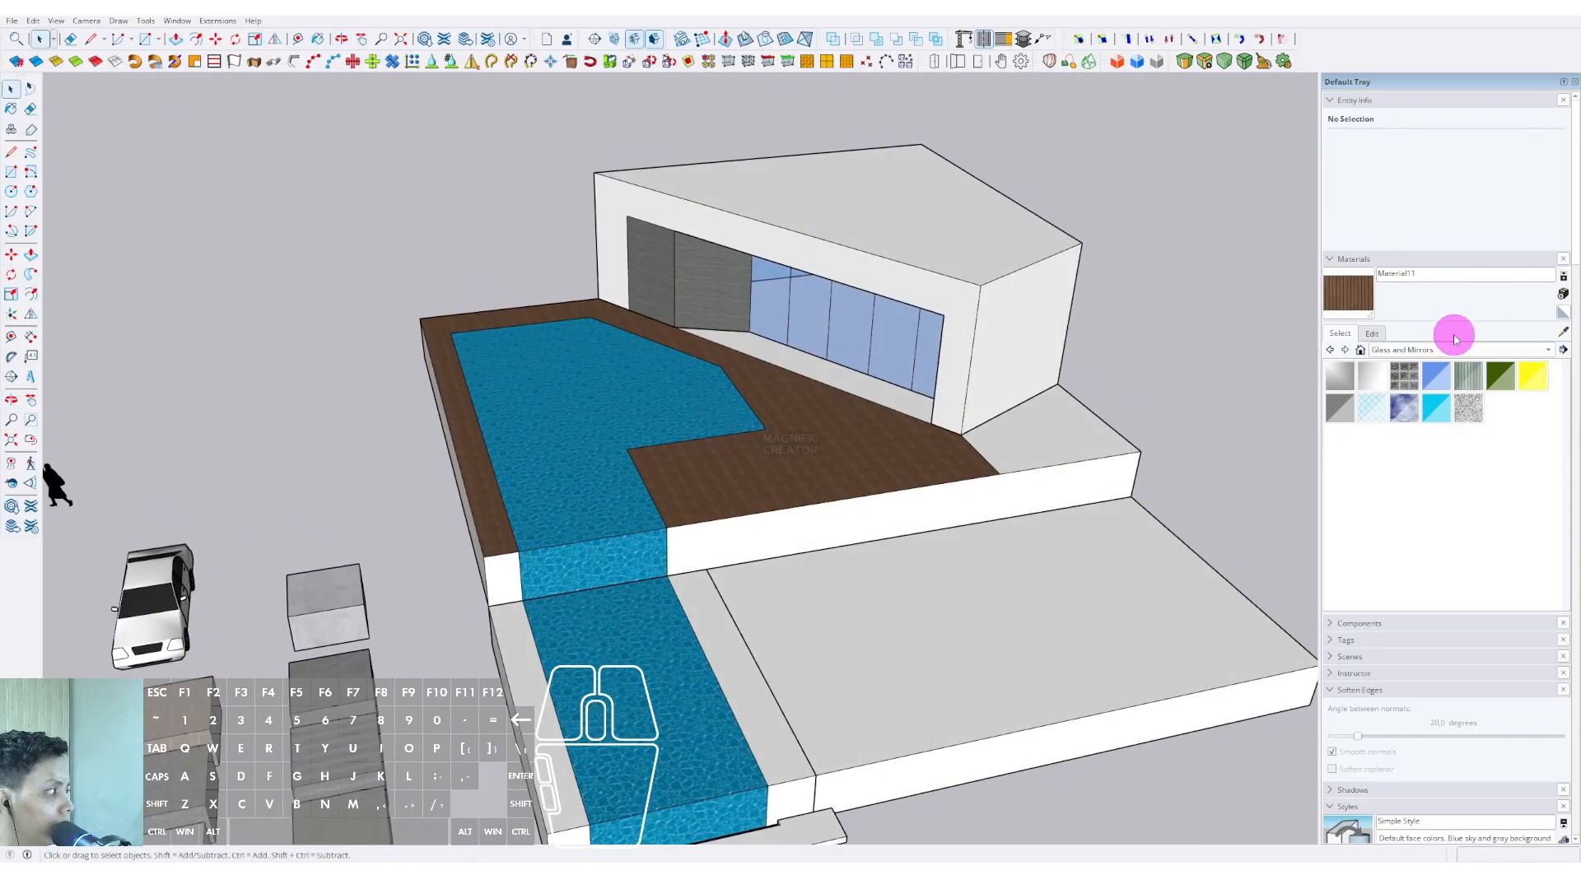
# Paint the remaining unpainted surfaces of both terraces with Blacktop Old 02 from the Asphalt and Concrete collection
pyautogui.click(1530, 350)
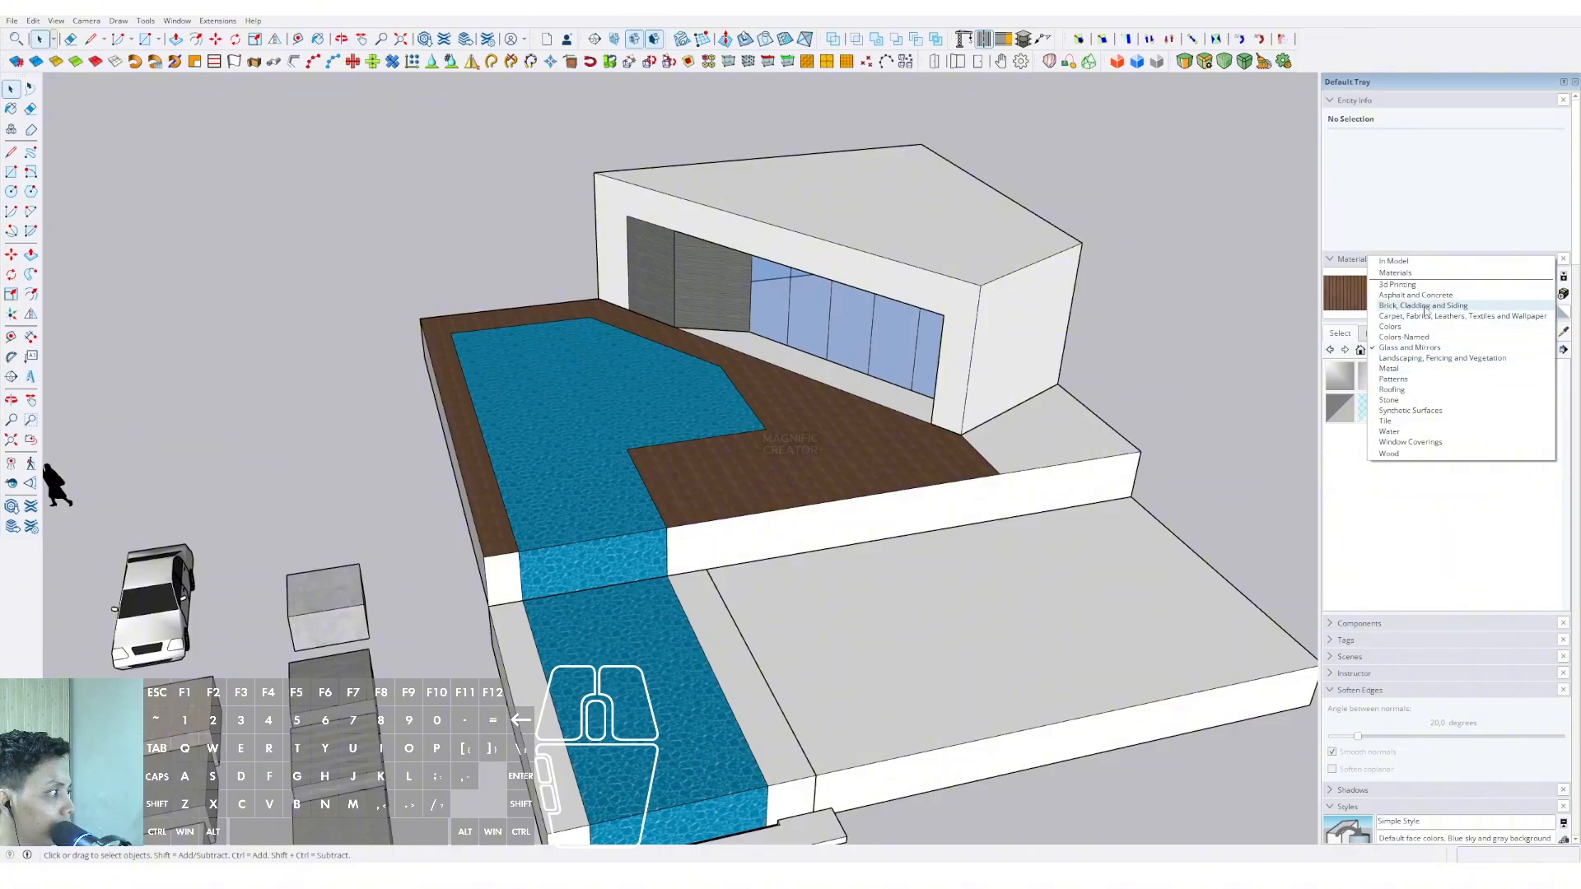
pyautogui.click(1427, 309)
pyautogui.click(1449, 347)
pyautogui.click(1418, 341)
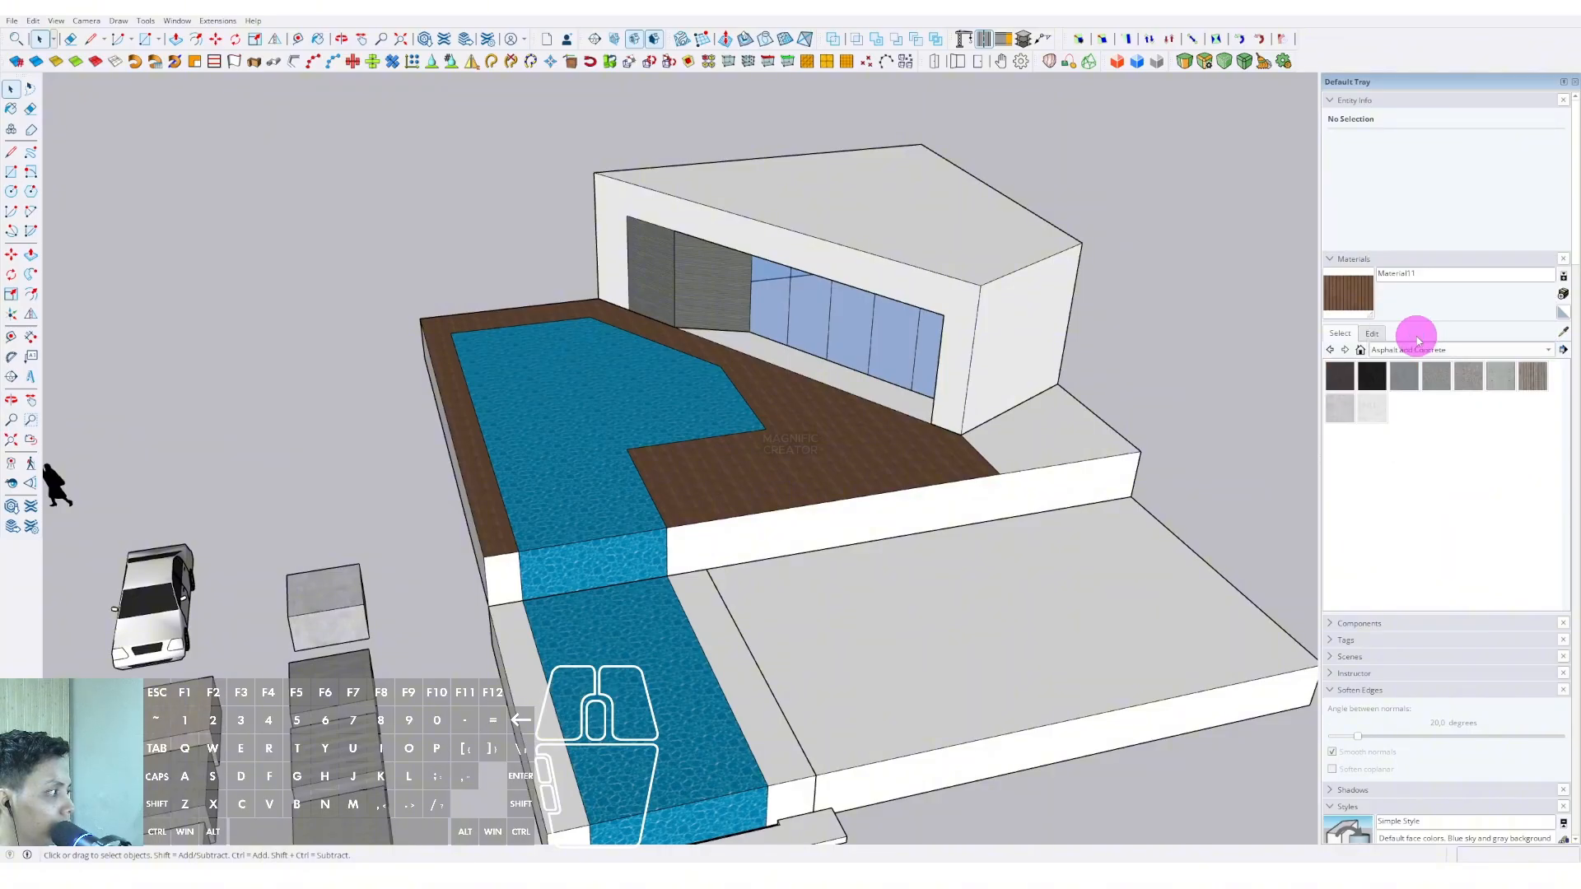
pyautogui.click(1442, 375)
pyautogui.moveTo(807, 461)
pyautogui.mouseDown(button='middle')
pyautogui.moveTo(731, 491)
pyautogui.moveTo(897, 536)
pyautogui.moveTo(829, 505)
pyautogui.moveTo(756, 533)
pyautogui.mouseUp(button='middle')
pyautogui.click(756, 581)
pyautogui.click(882, 593)
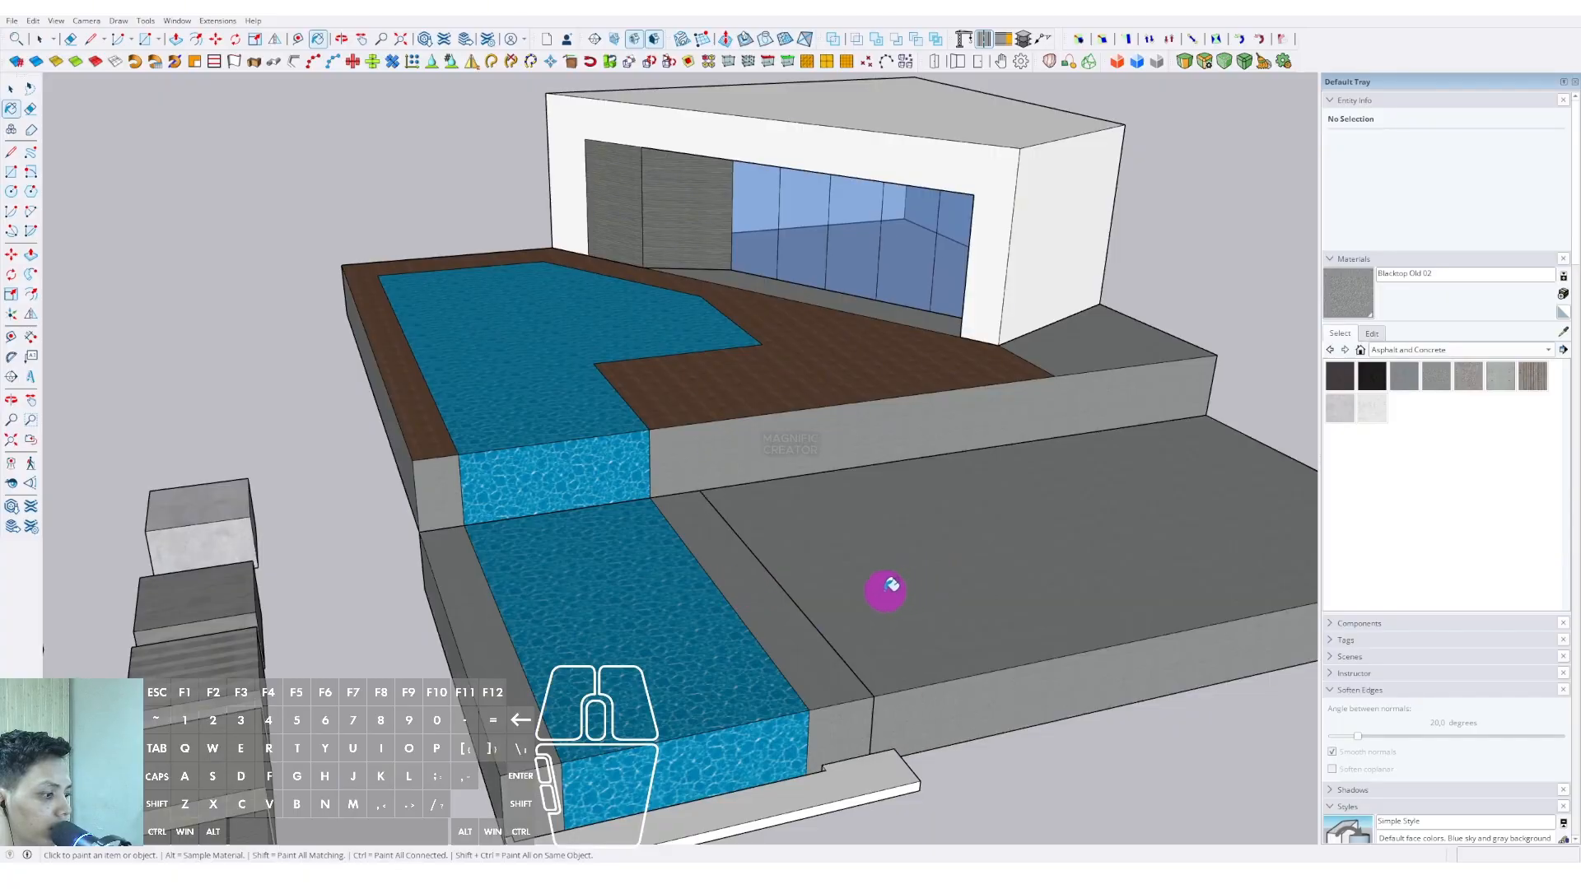
# Draw a wavy freehand curve across the lower terrace's top face, from its front edge to its back edge
pyautogui.moveTo(882, 593)
pyautogui.mouseDown(button='middle')
pyautogui.moveTo(862, 625)
pyautogui.moveTo(812, 604)
pyautogui.moveTo(767, 466)
pyautogui.moveTo(745, 489)
pyautogui.moveTo(817, 527)
pyautogui.moveTo(775, 540)
pyautogui.moveTo(823, 600)
pyautogui.moveTo(826, 728)
pyautogui.mouseUp(button='middle')
pyautogui.press('space')
pyautogui.scroll(3, 768, 466)
pyautogui.doubleClick(823, 601)
pyautogui.tripleClick(823, 600)
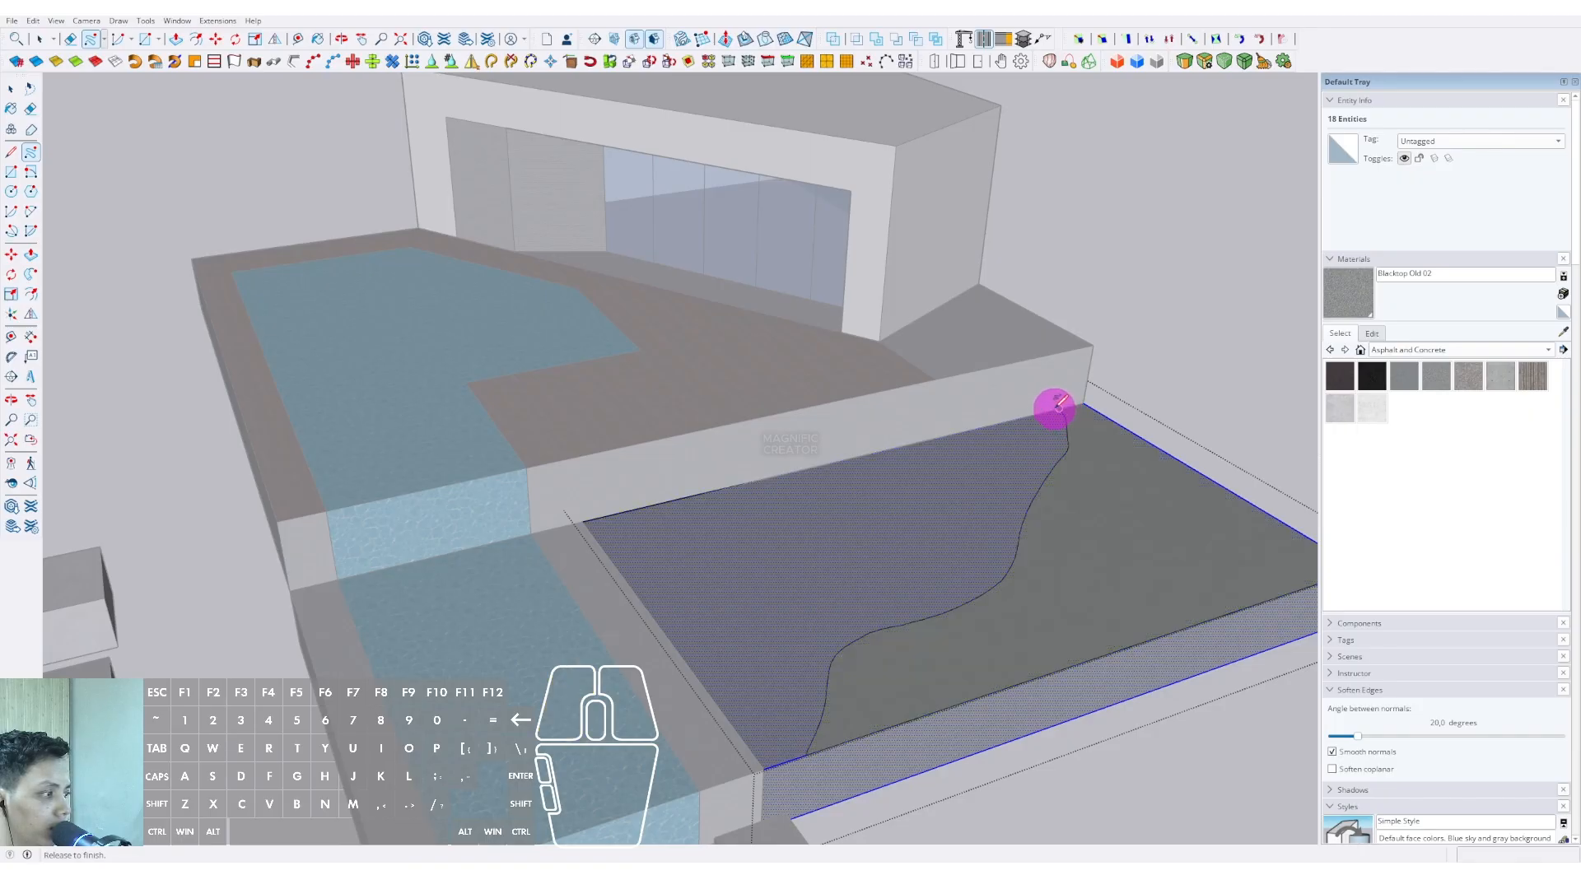
pyautogui.scroll(-2, 1277, 409)
# Paint the lower terrace's outer section with Grass Light Green from the Landscaping, Fencing and Vegetation collection
pyautogui.click(1549, 351)
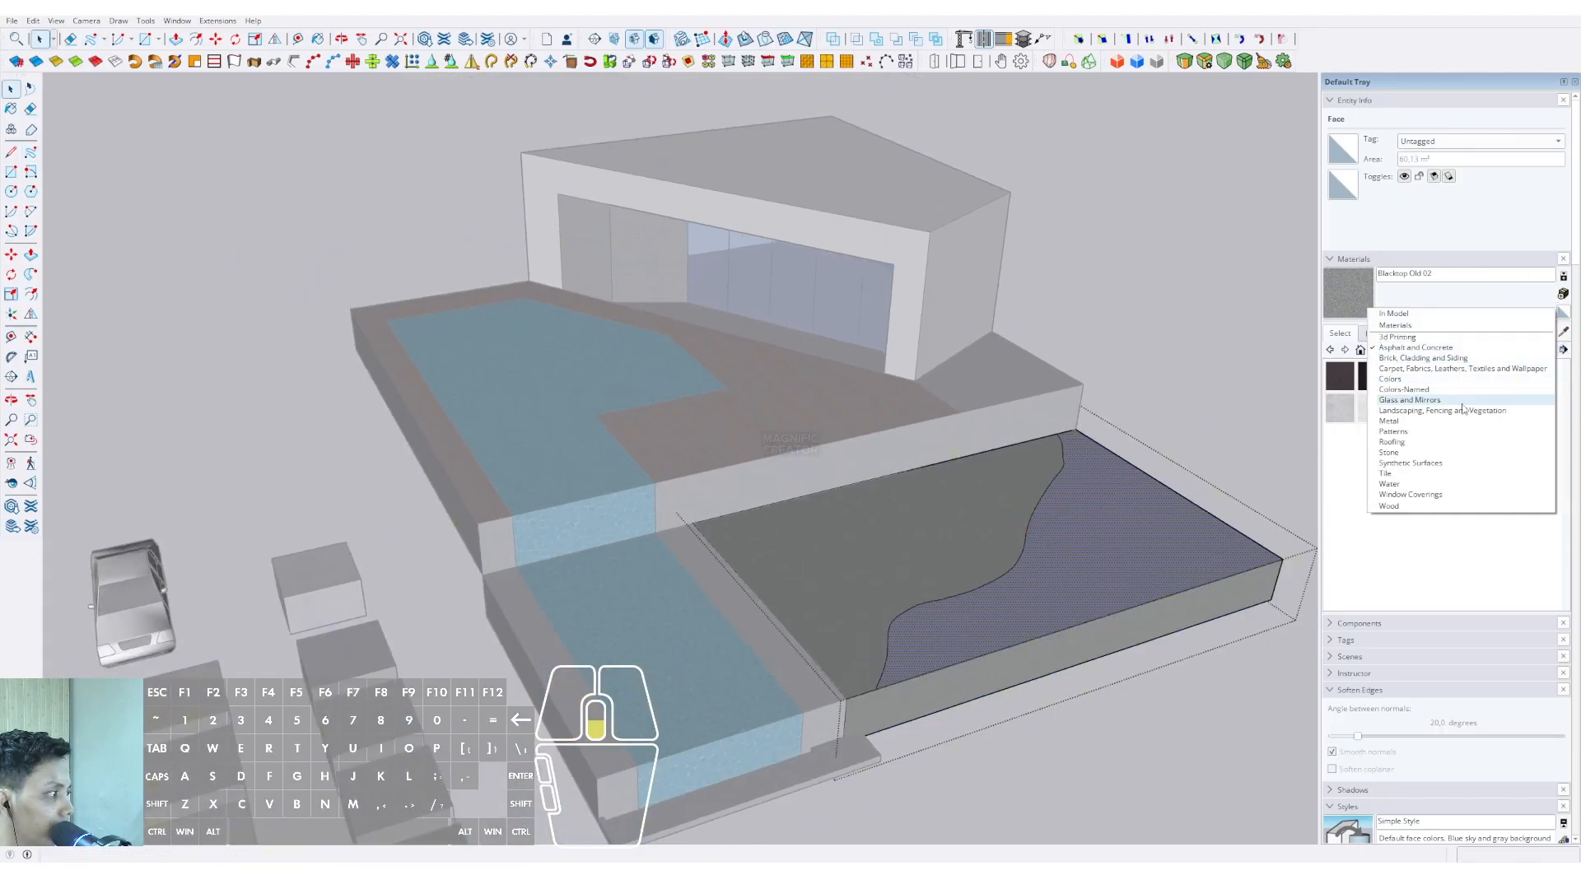
pyautogui.click(1392, 401)
pyautogui.click(1402, 350)
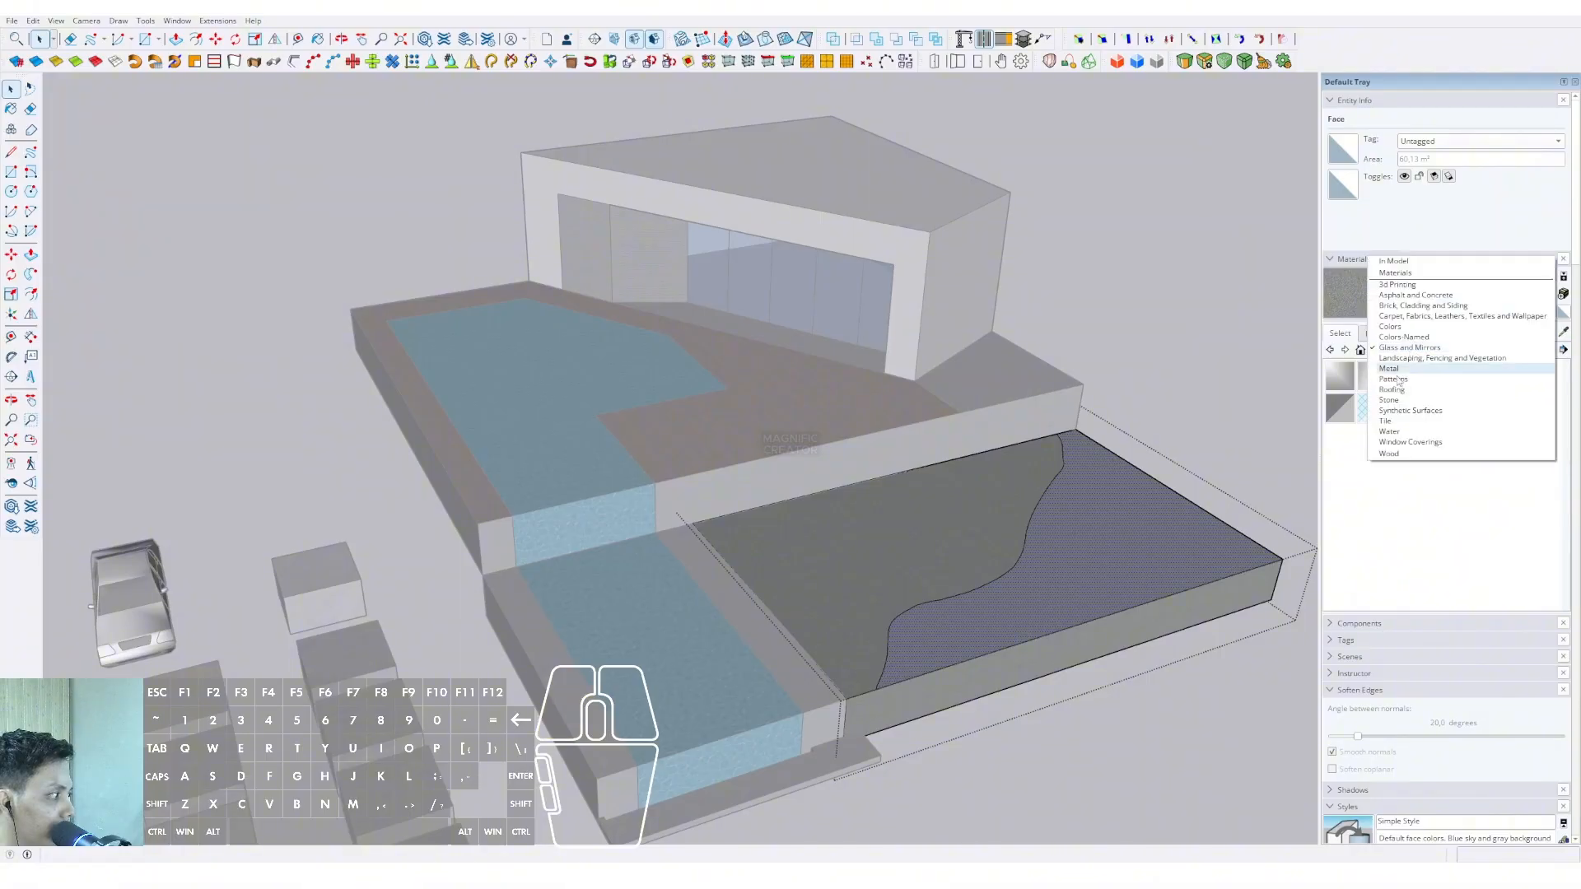
pyautogui.click(1394, 355)
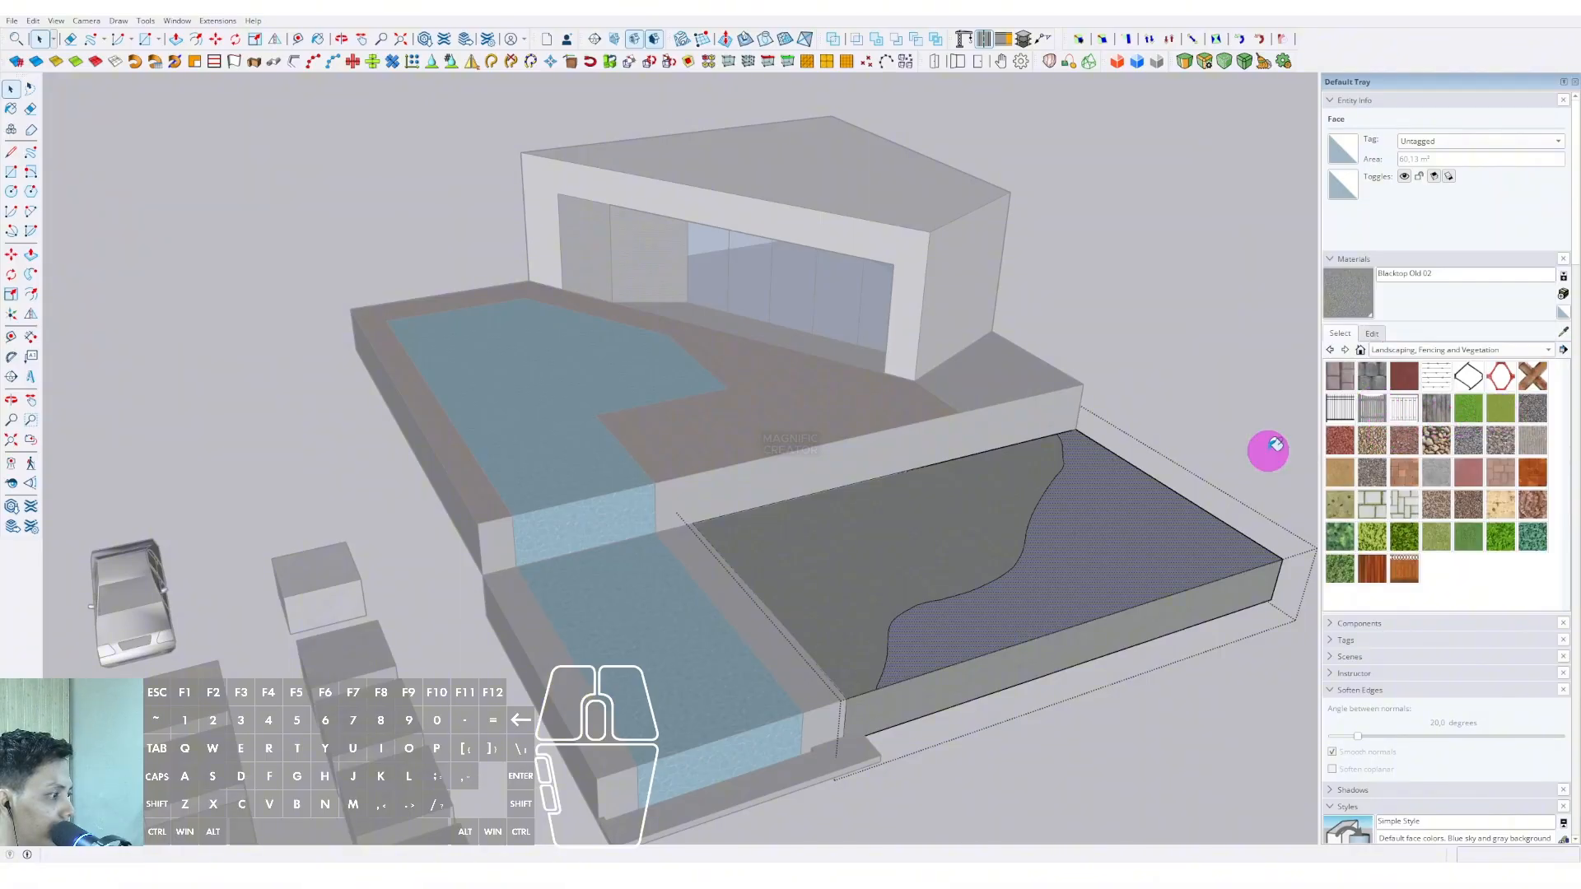
pyautogui.click(1120, 512)
pyautogui.scroll(-2, 1083, 520)
pyautogui.press('space')
pyautogui.click(1166, 393)
# Draw a freehand curve cutting off the lower terrace's back corner beside the pool and close it to the edge with a line
pyautogui.scroll(-2, 911, 544)
pyautogui.scroll(3, 910, 433)
pyautogui.moveTo(911, 544)
pyautogui.mouseDown(button='middle')
pyautogui.moveTo(910, 433)
pyautogui.moveTo(670, 459)
pyautogui.moveTo(598, 506)
pyautogui.mouseUp(button='middle')
pyautogui.scroll(2, 597, 506)
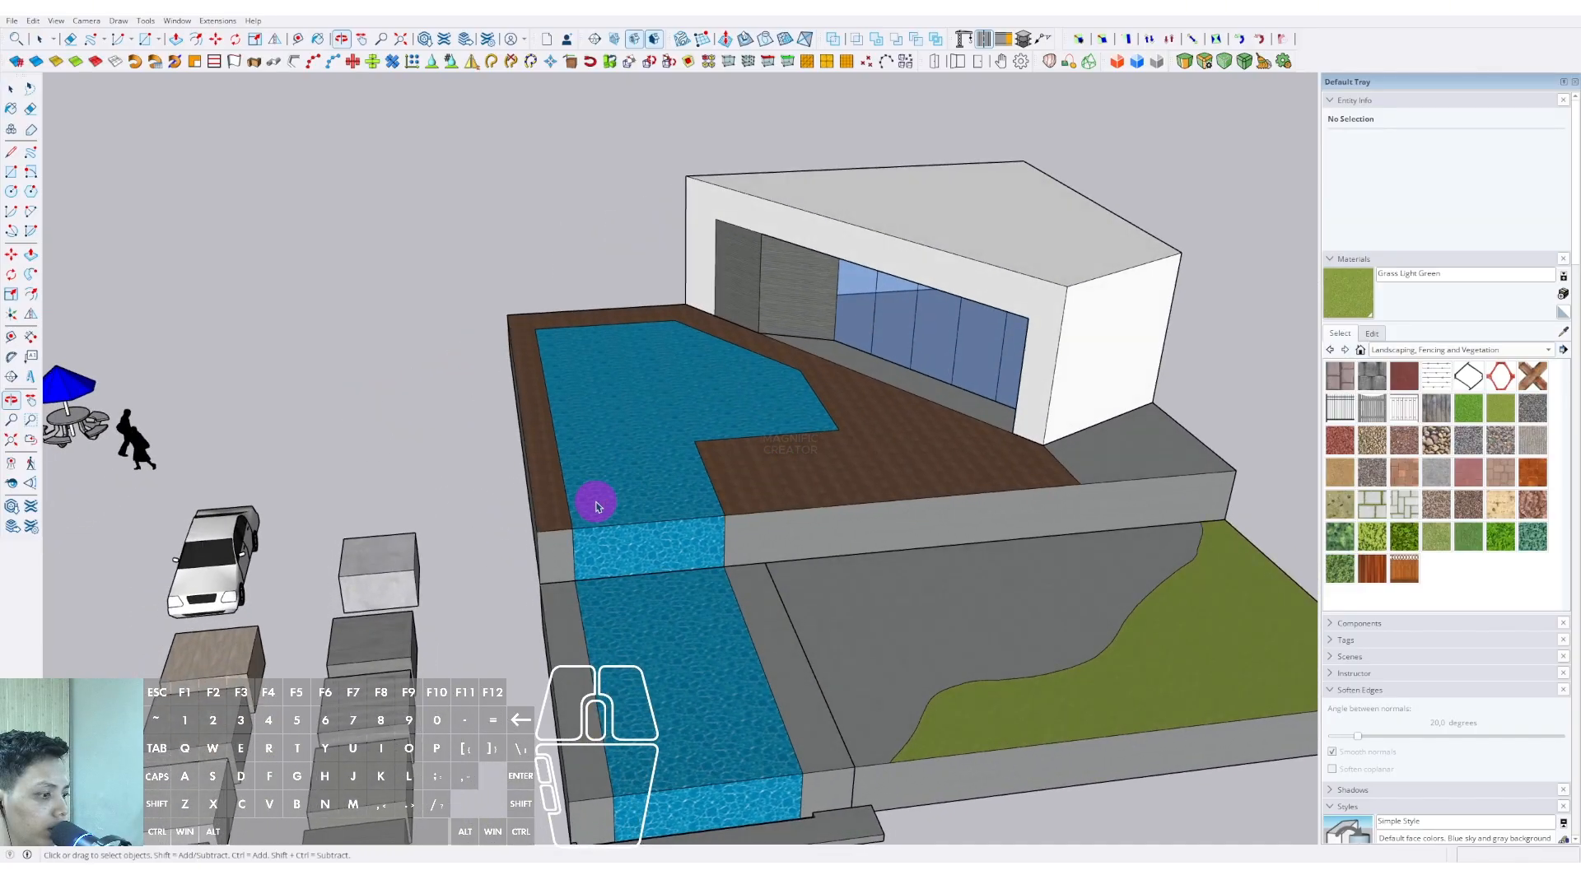
pyautogui.scroll(-1, 681, 545)
pyautogui.moveTo(682, 547); pyautogui.dragTo(711, 493, button='middle')
pyautogui.scroll(2, 784, 569)
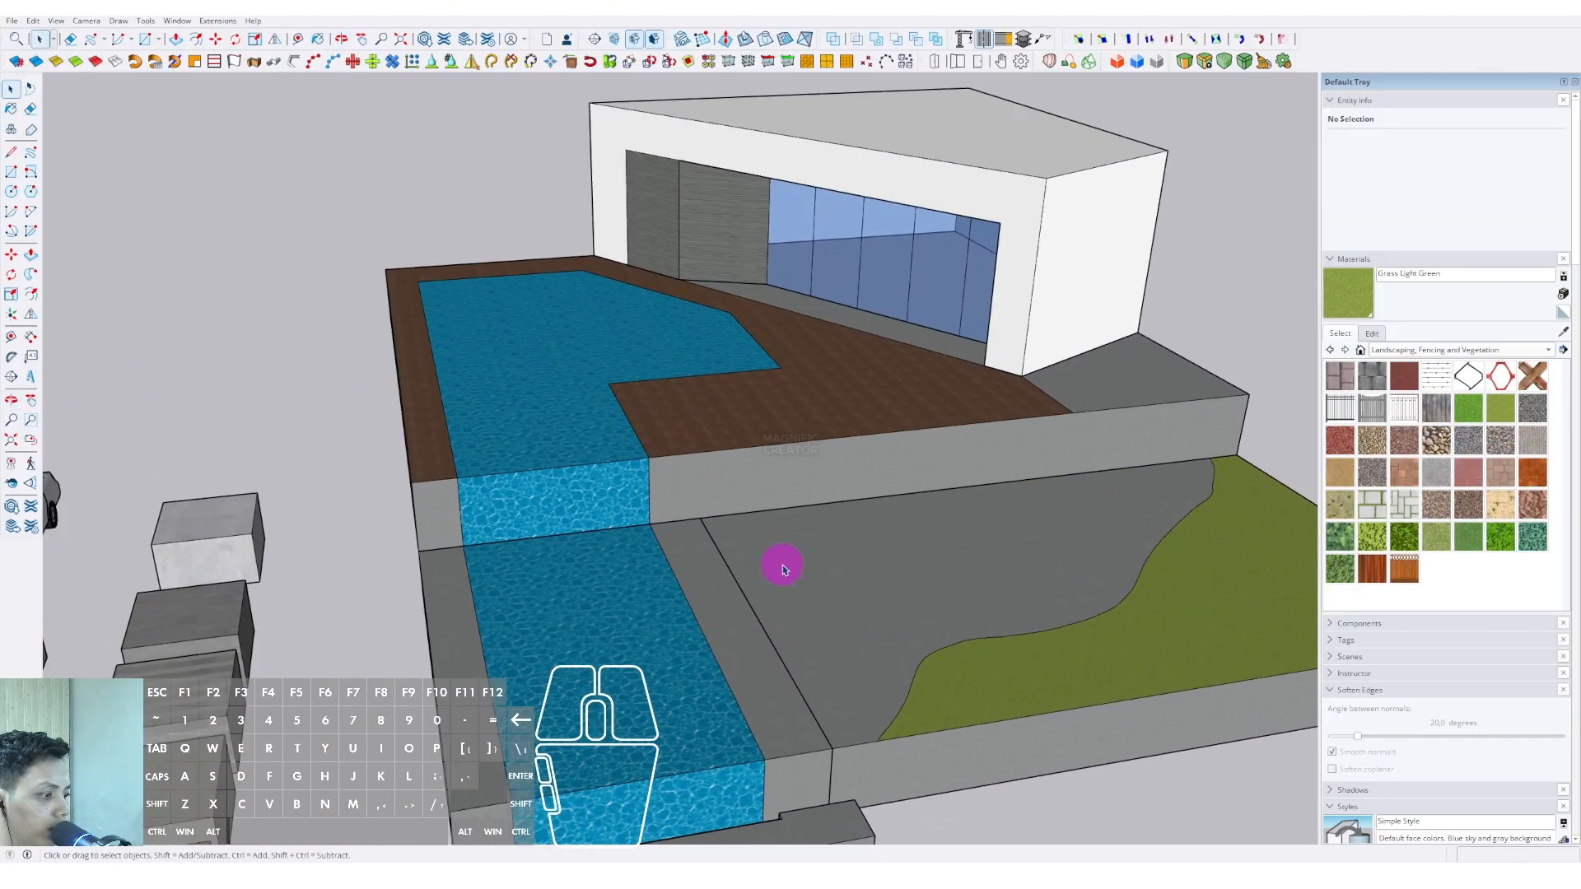
pyautogui.doubleClick(783, 569)
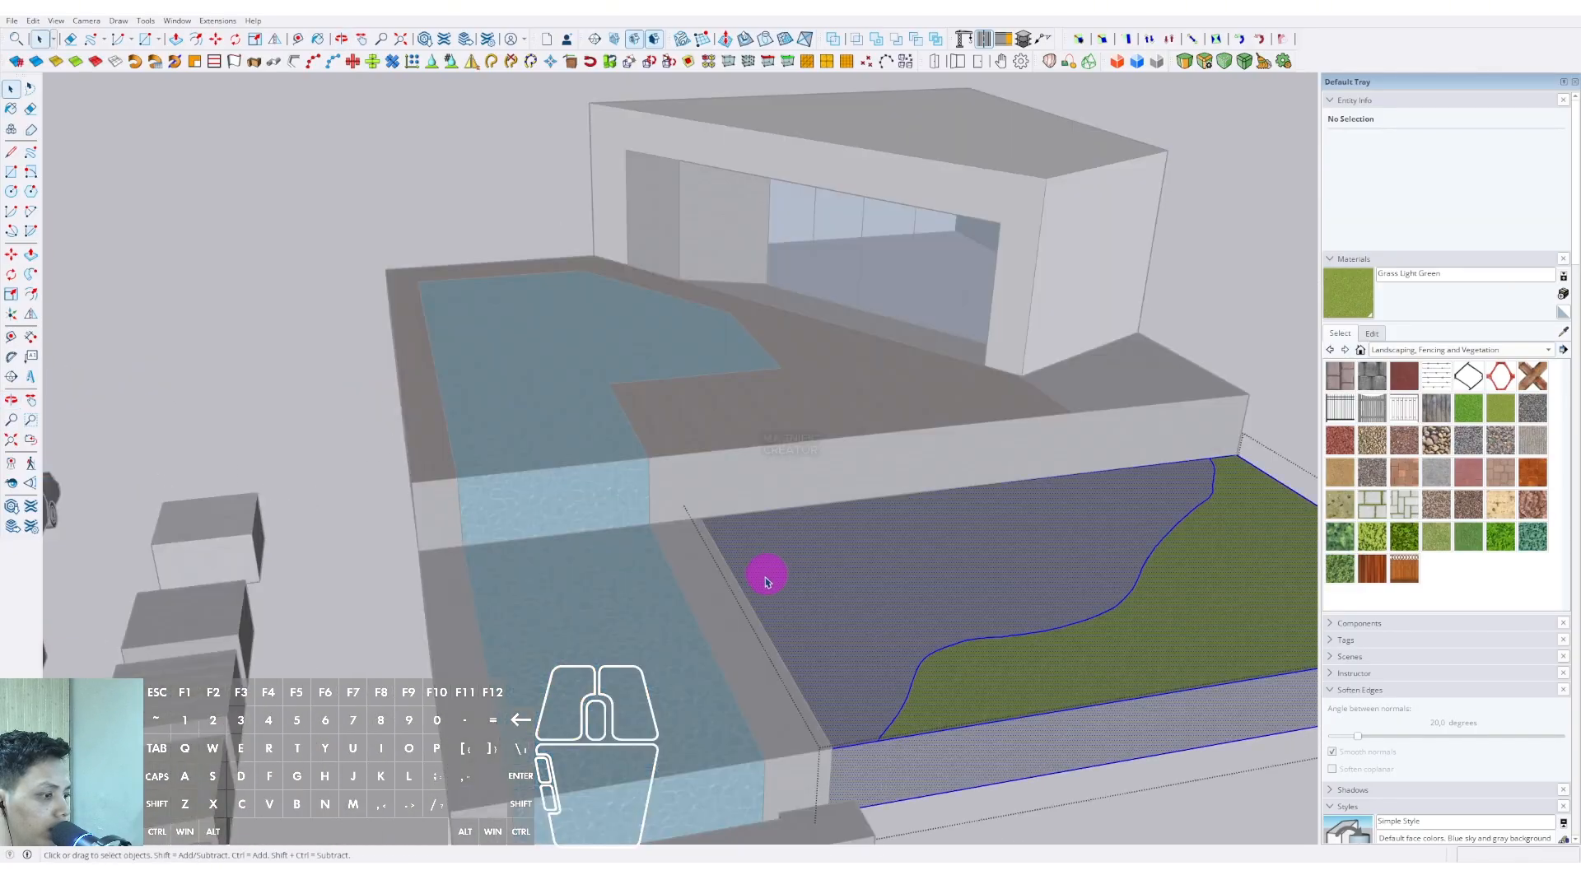
pyautogui.click(30, 152)
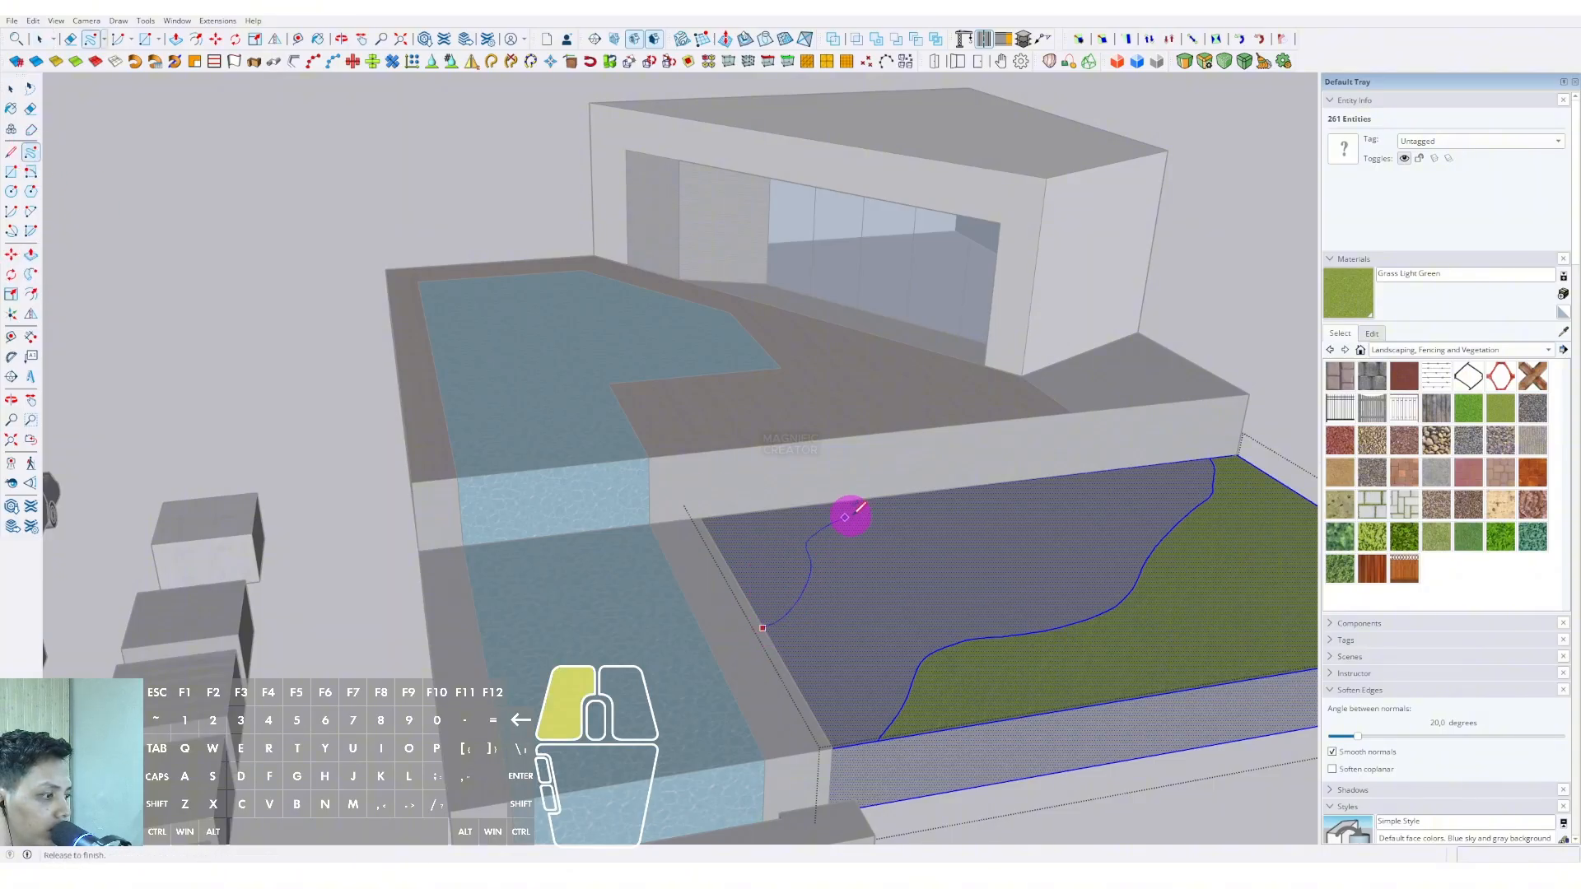
pyautogui.moveTo(880, 496); pyautogui.dragTo(878, 498)
pyautogui.press('space')
pyautogui.moveTo(803, 544); pyautogui.dragTo(911, 477, button='middle')
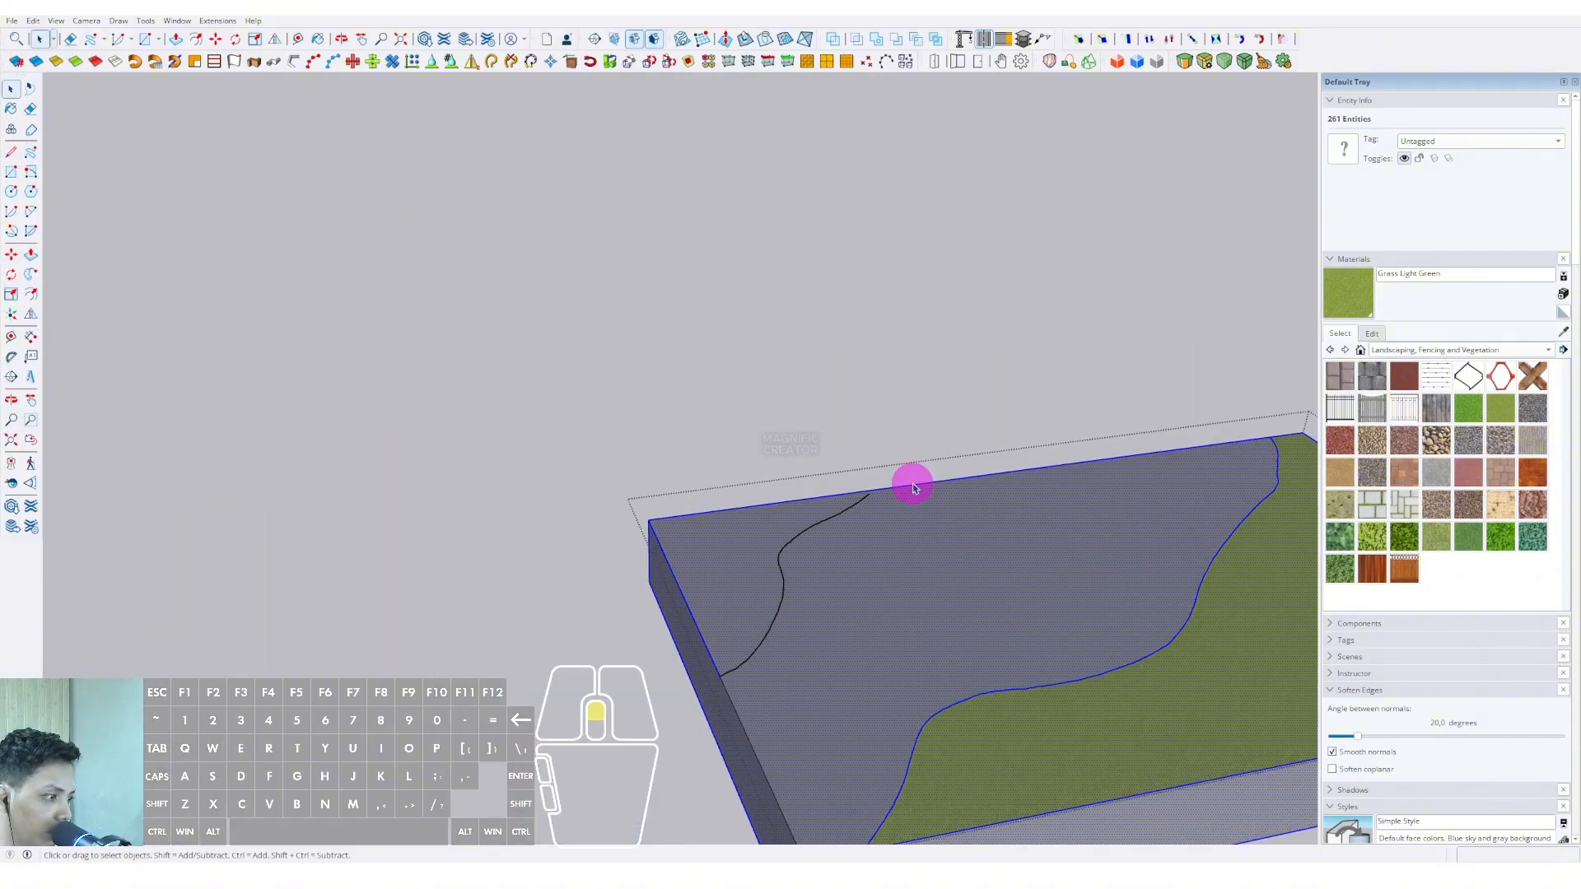
pyautogui.scroll(2, 865, 497)
pyautogui.press('l')
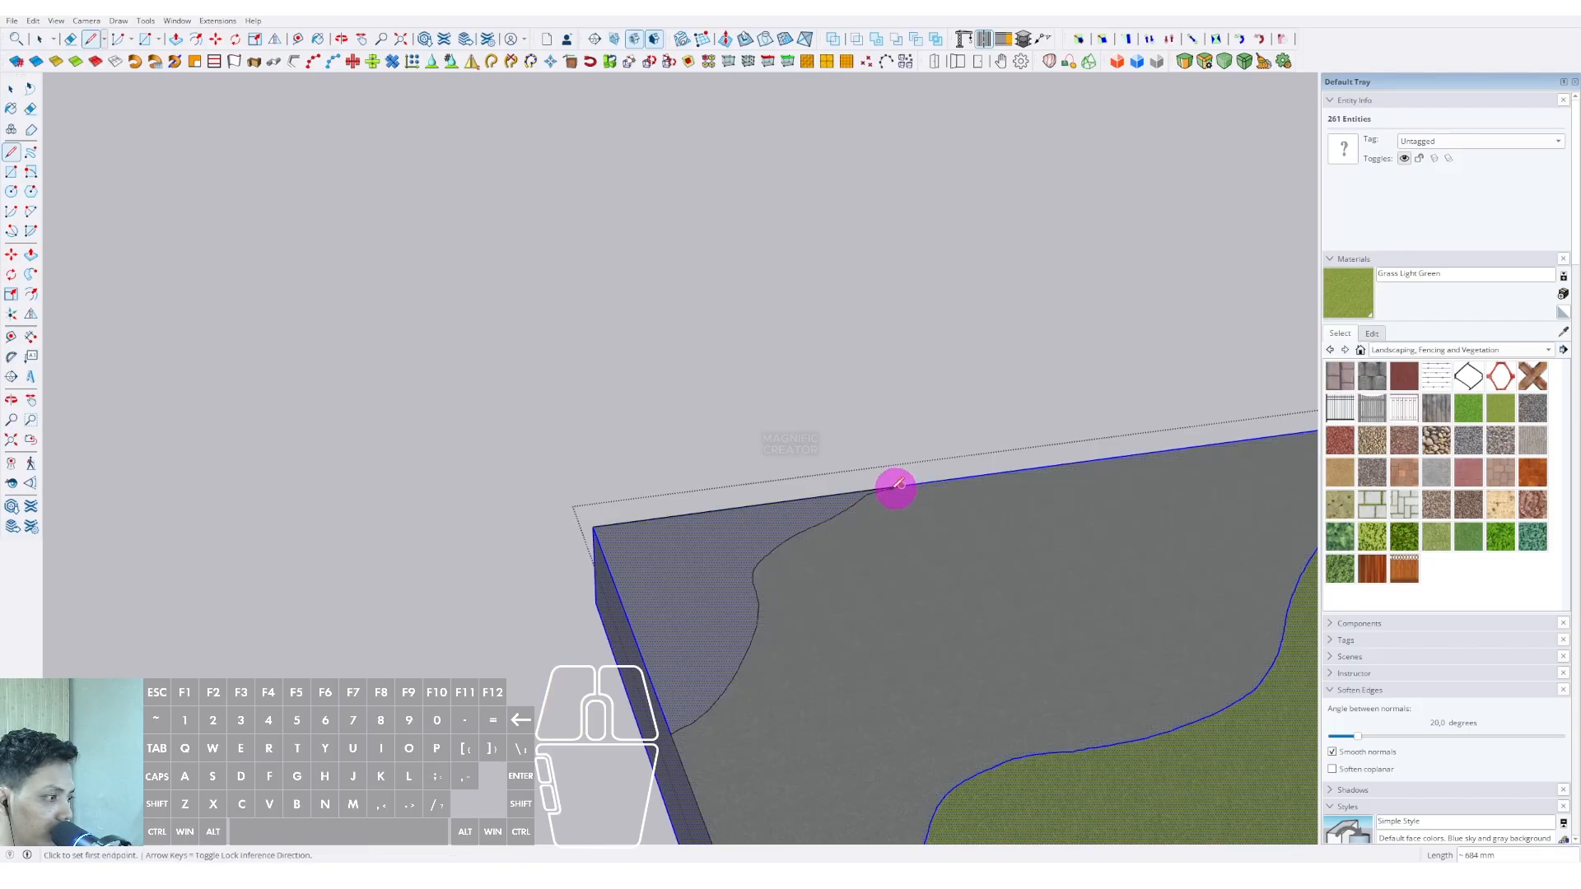
# Paint the lower terrace's cut-off back corner beside the pool with Grass Light Green
pyautogui.click(720, 554)
pyautogui.press('space')
pyautogui.scroll(-2, 713, 556)
pyautogui.click(623, 445)
# Draw a third freehand curve through the gray strip between the two grass areas, from the pool-side edge to the back edge
pyautogui.scroll(-2, 678, 538)
pyautogui.moveTo(678, 538)
pyautogui.mouseDown(button='middle')
pyautogui.moveTo(837, 467)
pyautogui.moveTo(789, 521)
pyautogui.moveTo(805, 650)
pyautogui.moveTo(681, 671)
pyautogui.moveTo(716, 690)
pyautogui.mouseUp(button='middle')
pyautogui.tripleClick(756, 650)
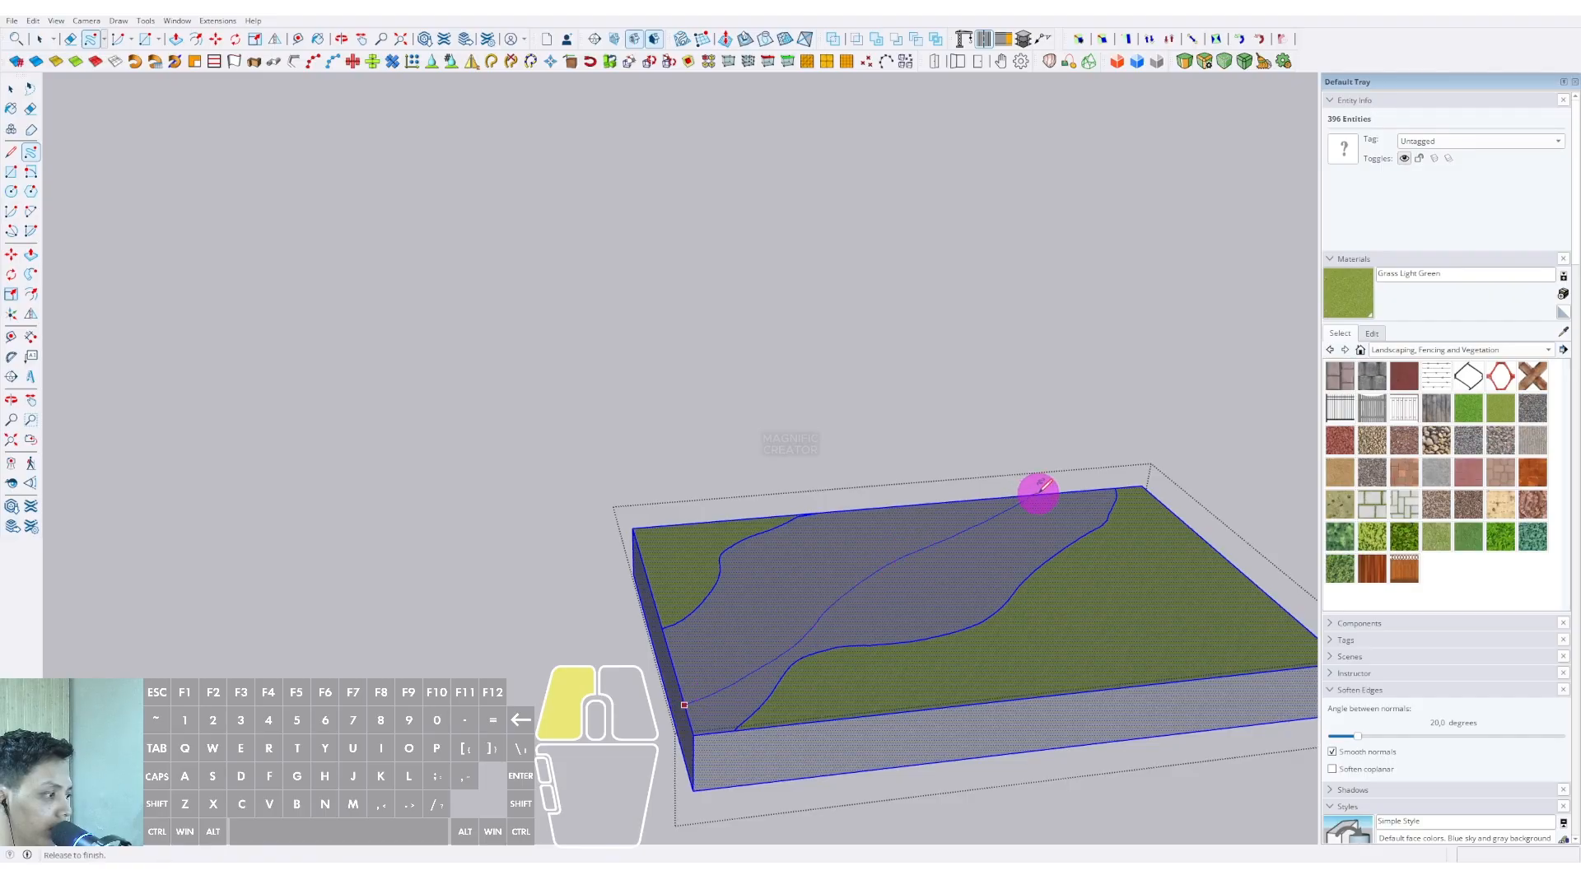
pyautogui.moveTo(1042, 487); pyautogui.dragTo(1036, 494)
pyautogui.press('space')
pyautogui.moveTo(1013, 547); pyautogui.dragTo(999, 565, button='middle')
# Paint the strip between the new curve and the large grass area with Wood Fence to form a path
pyautogui.click(966, 605)
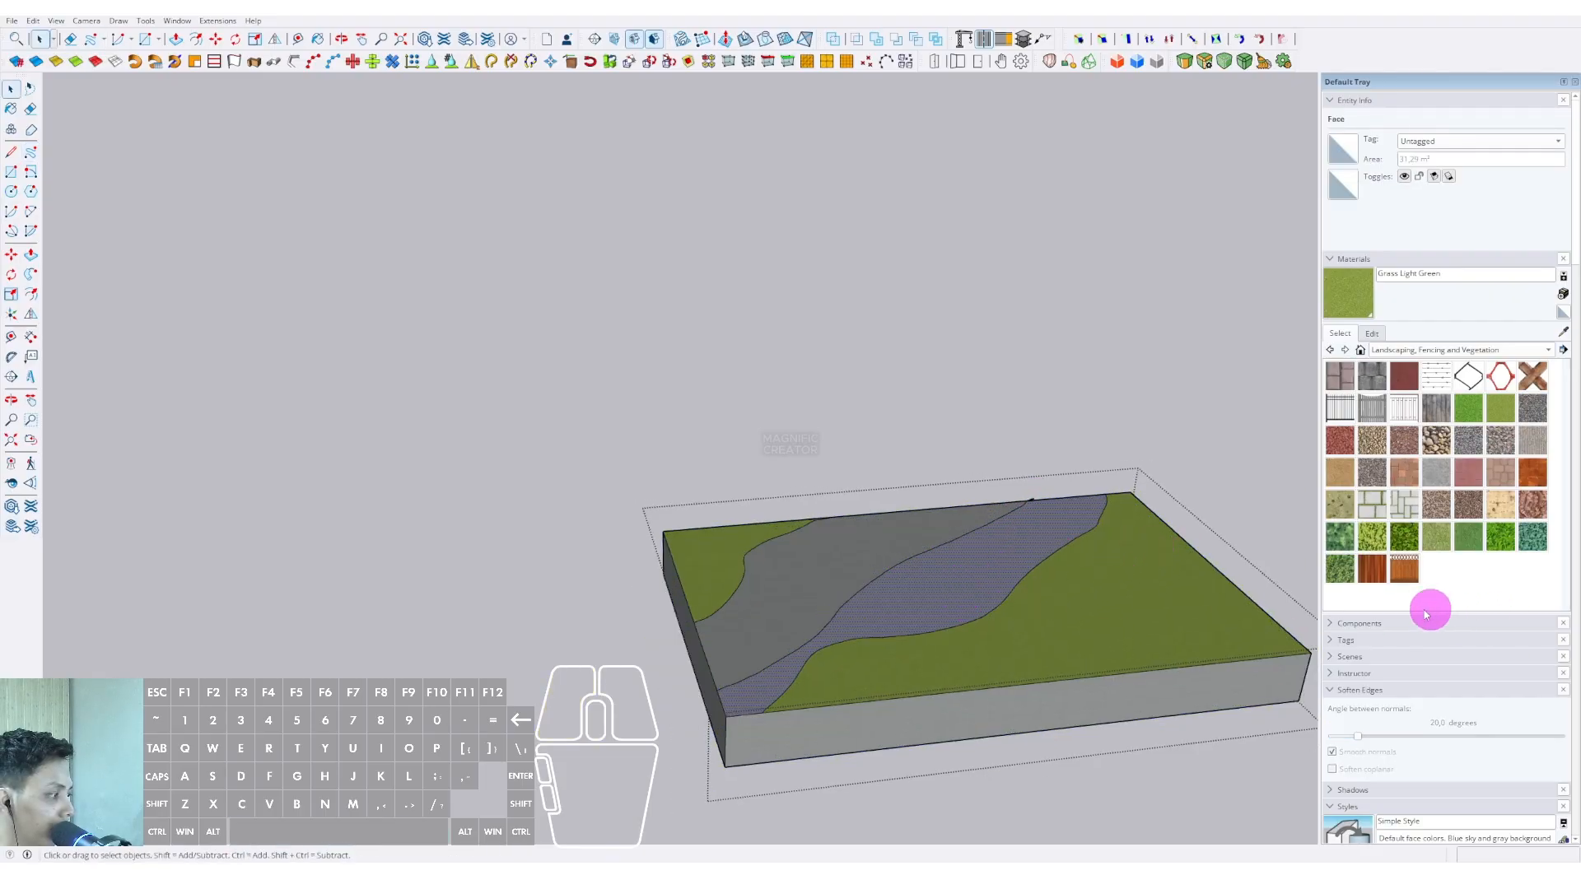
pyautogui.click(1367, 571)
pyautogui.click(994, 555)
pyautogui.scroll(-3, 991, 560)
pyautogui.press('space')
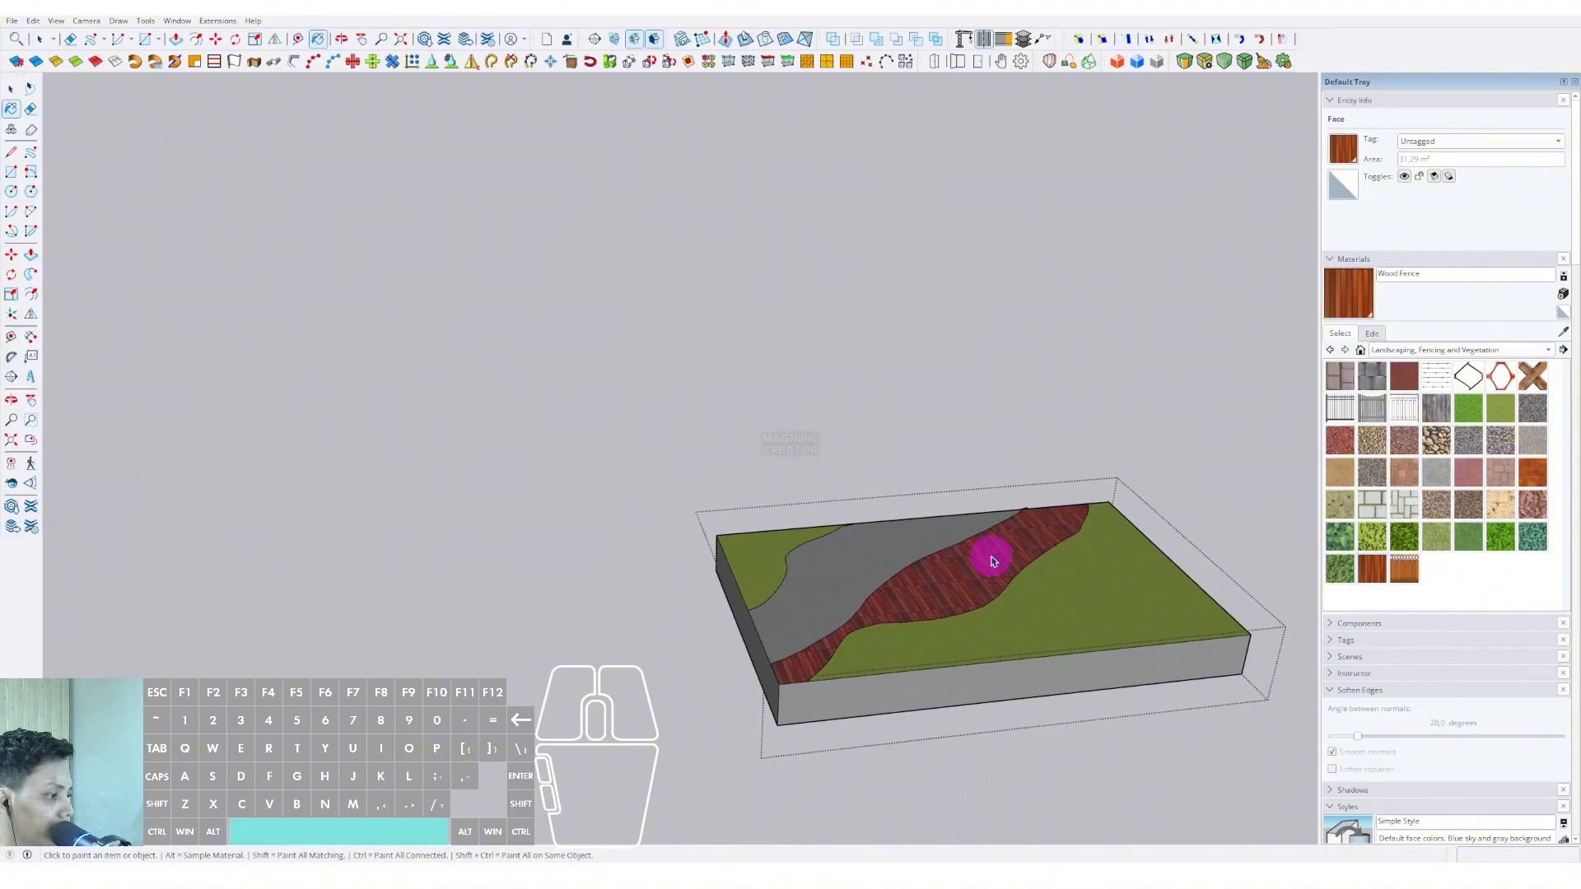
pyautogui.click(1017, 425)
# Draw a freehand curve across the large grass area, from the lower terrace's front edge to its outer side edge
pyautogui.scroll(1, 840, 509)
pyautogui.moveTo(840, 509)
pyautogui.mouseDown(button='middle')
pyautogui.moveTo(964, 520)
pyautogui.moveTo(847, 576)
pyautogui.moveTo(996, 593)
pyautogui.moveTo(999, 533)
pyautogui.moveTo(837, 542)
pyautogui.moveTo(1036, 594)
pyautogui.mouseUp(button='middle')
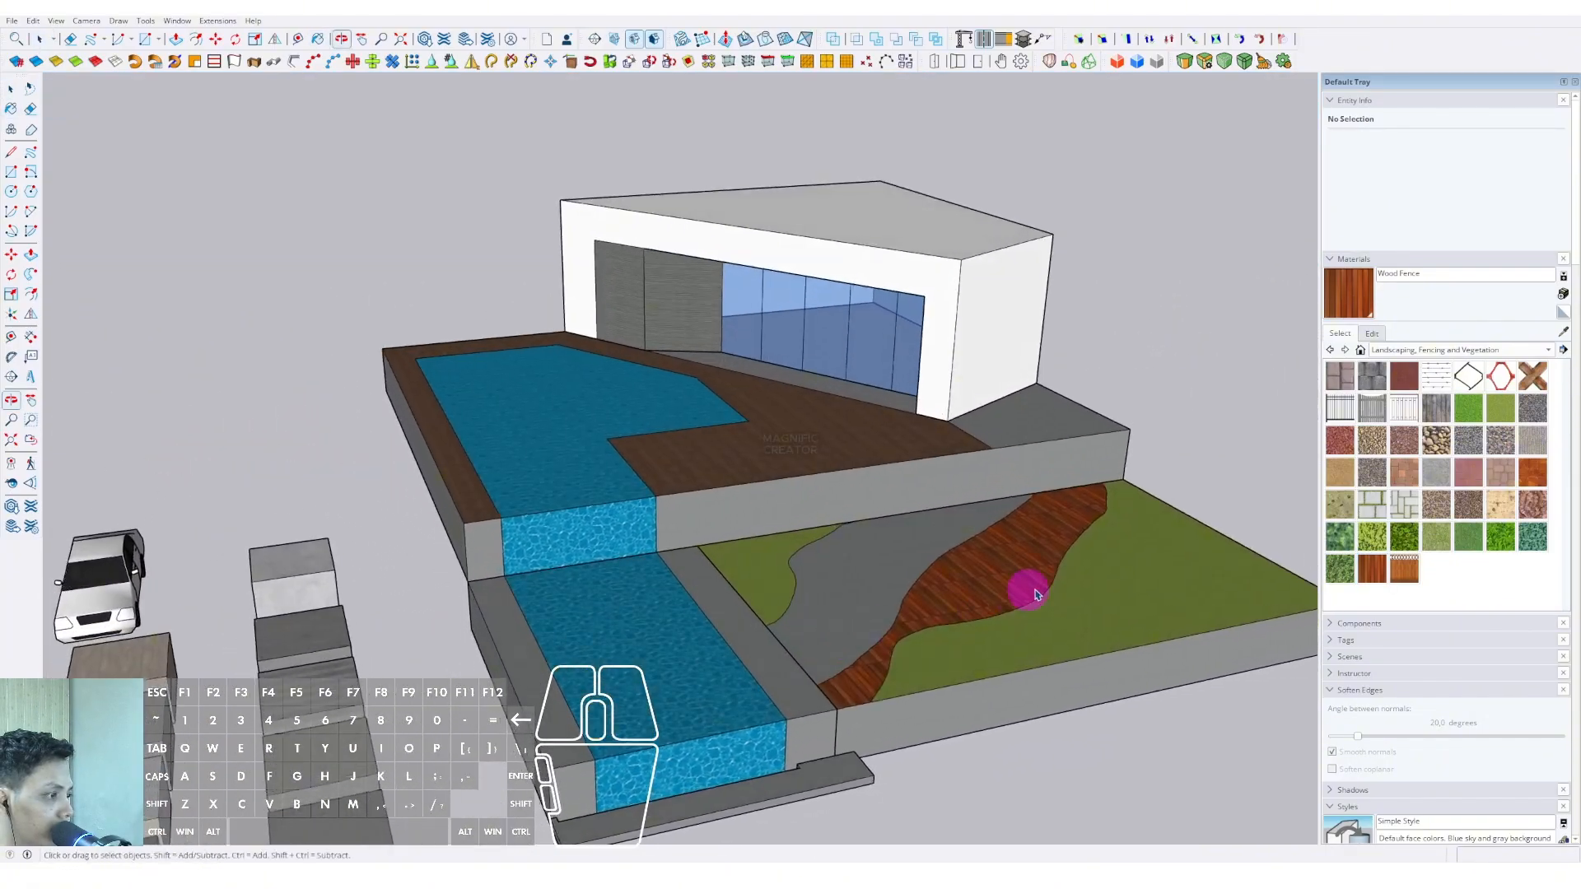
pyautogui.tripleClick(1083, 616)
pyautogui.moveTo(676, 453); pyautogui.dragTo(713, 763, button='middle')
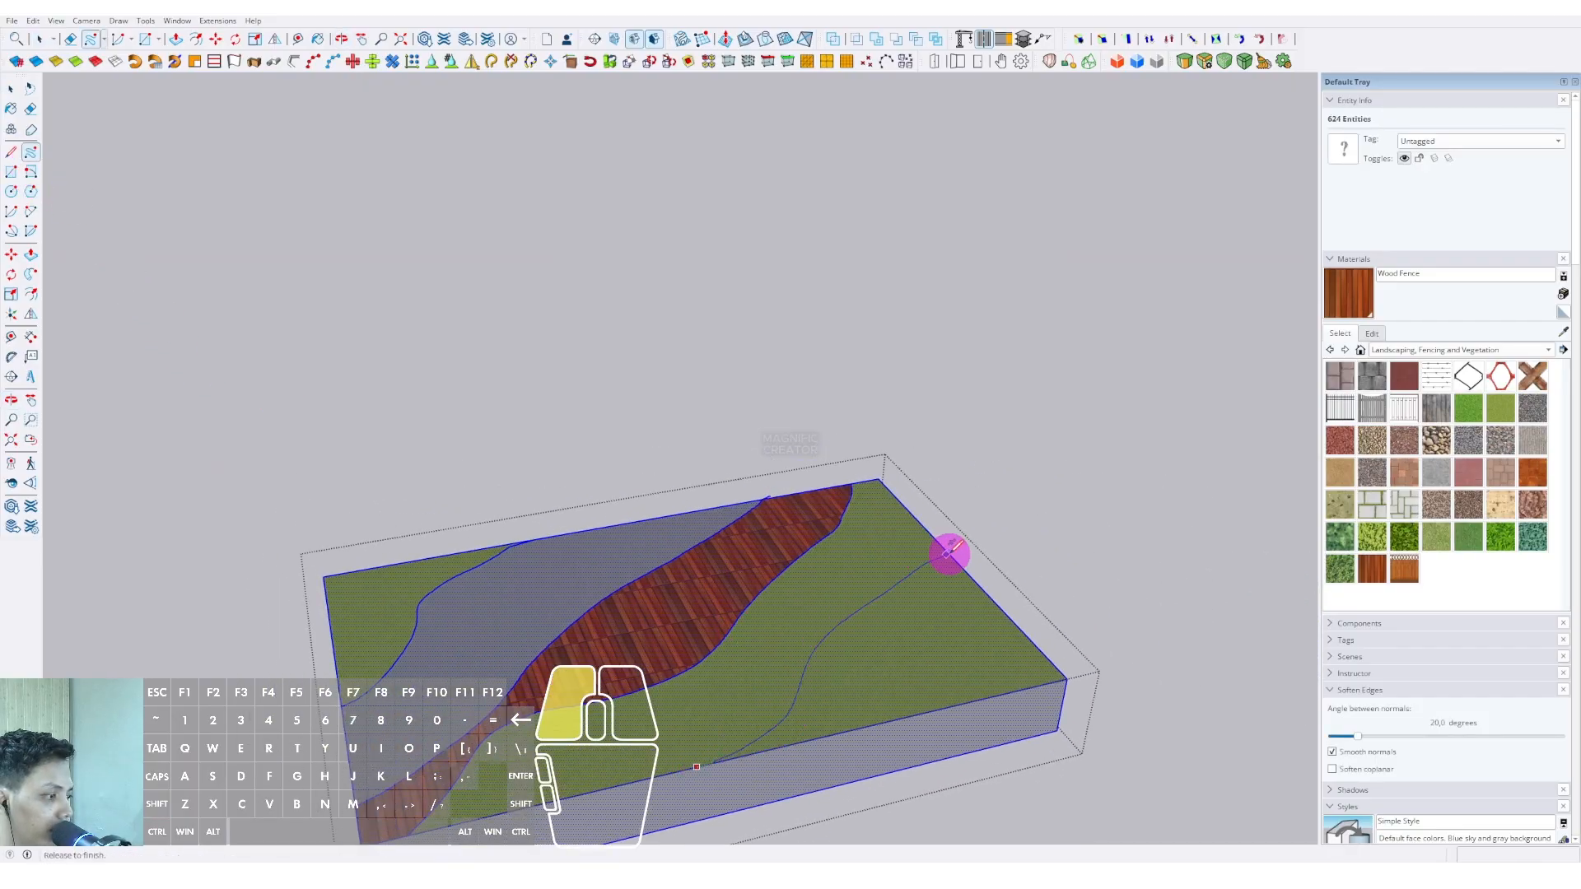
pyautogui.moveTo(949, 553); pyautogui.dragTo(947, 556)
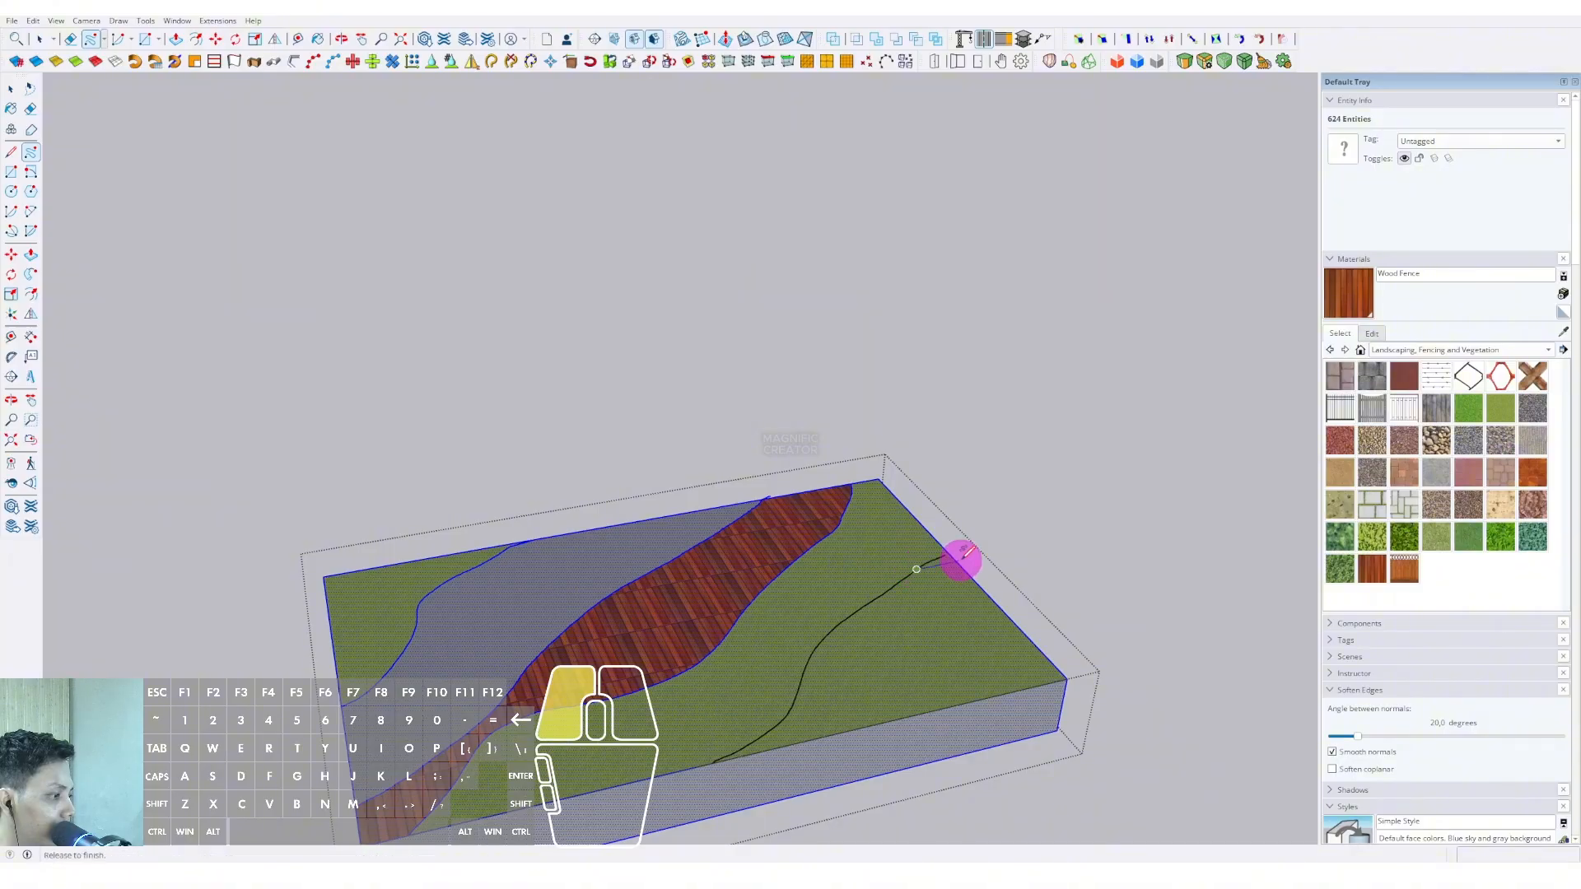
# Try to paint the lower terrace's outer front corner with Vegetation Grass Artificial and undo the fill
pyautogui.click(1466, 544)
pyautogui.click(920, 656)
pyautogui.scroll(-2, 908, 657)
pyautogui.press('space')
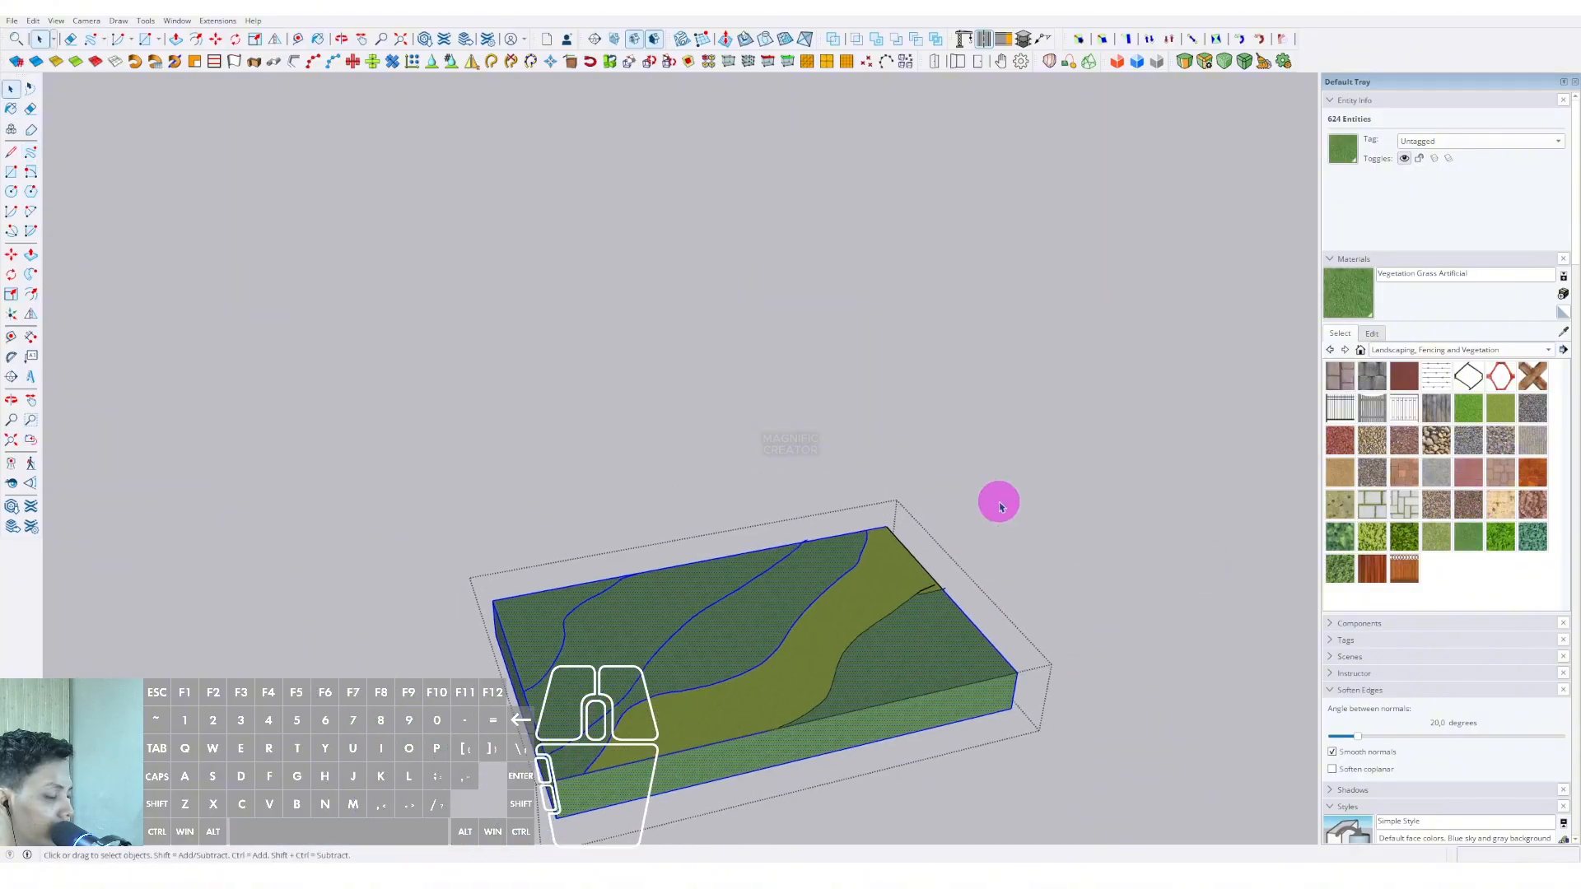
pyautogui.hotkey('ctrl', 'z')
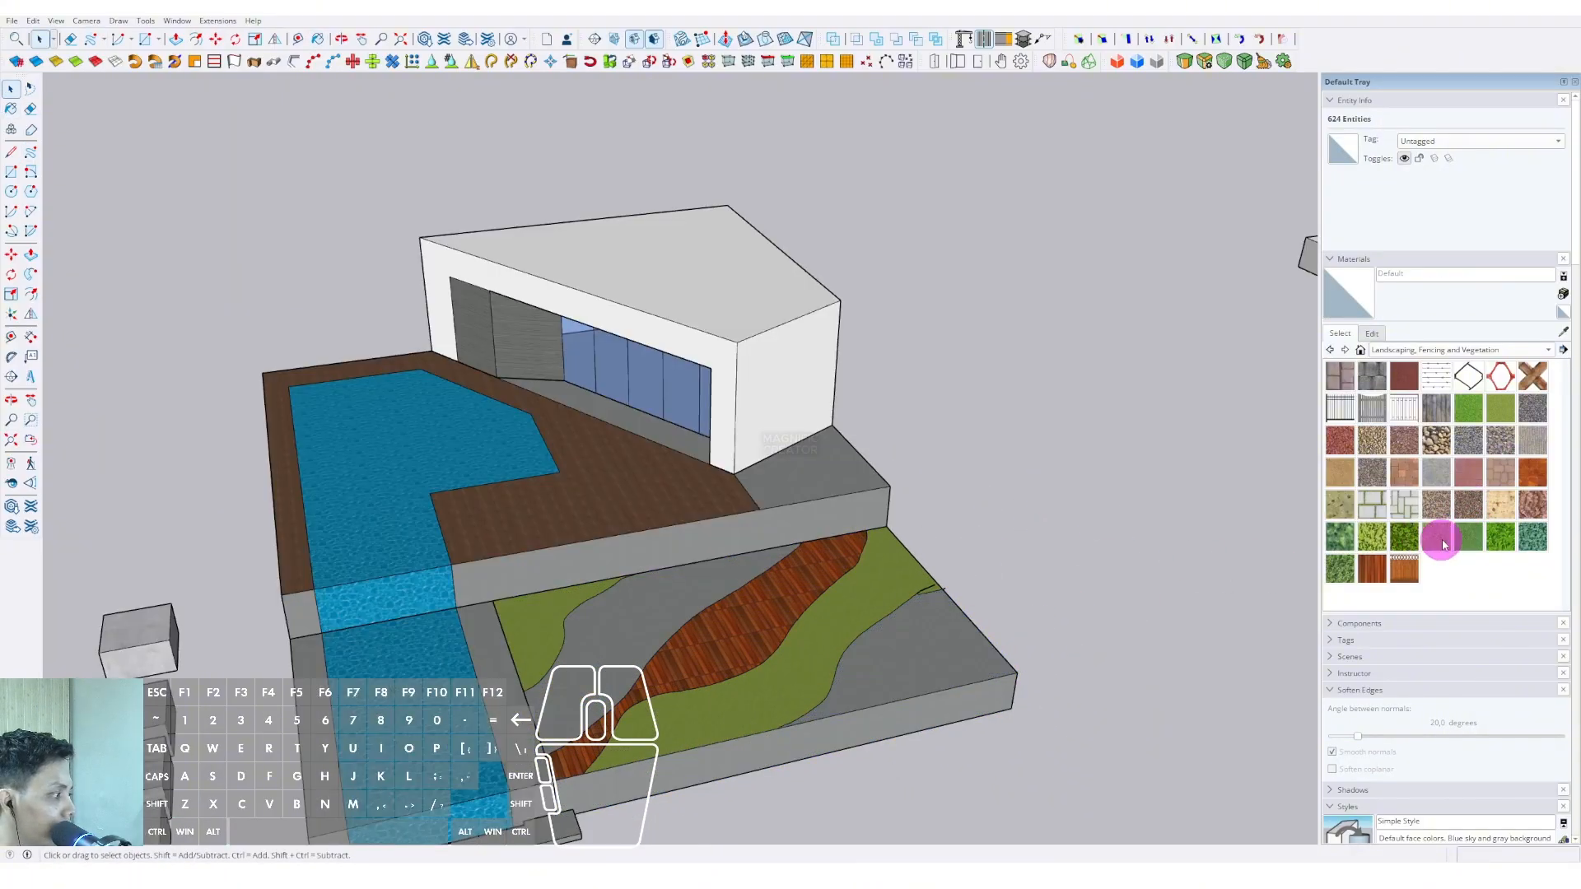
# Paint only the lower terrace's outer front corner face with Vegetation Grass Artificial
pyautogui.click(1469, 536)
pyautogui.scroll(2, 952, 653)
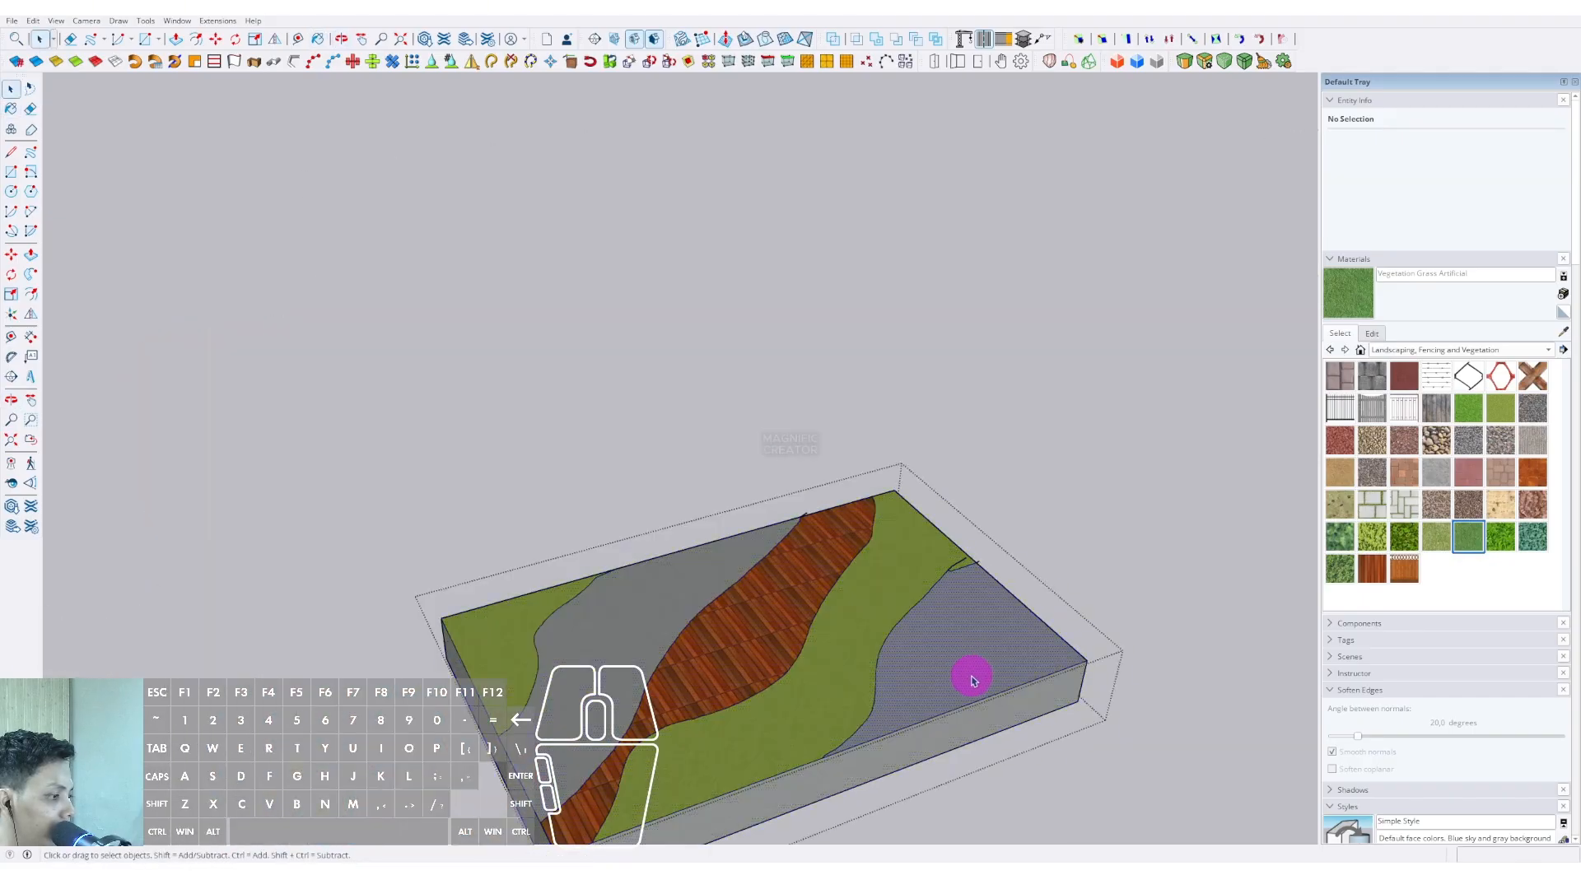
pyautogui.press('b')
pyautogui.click(962, 642)
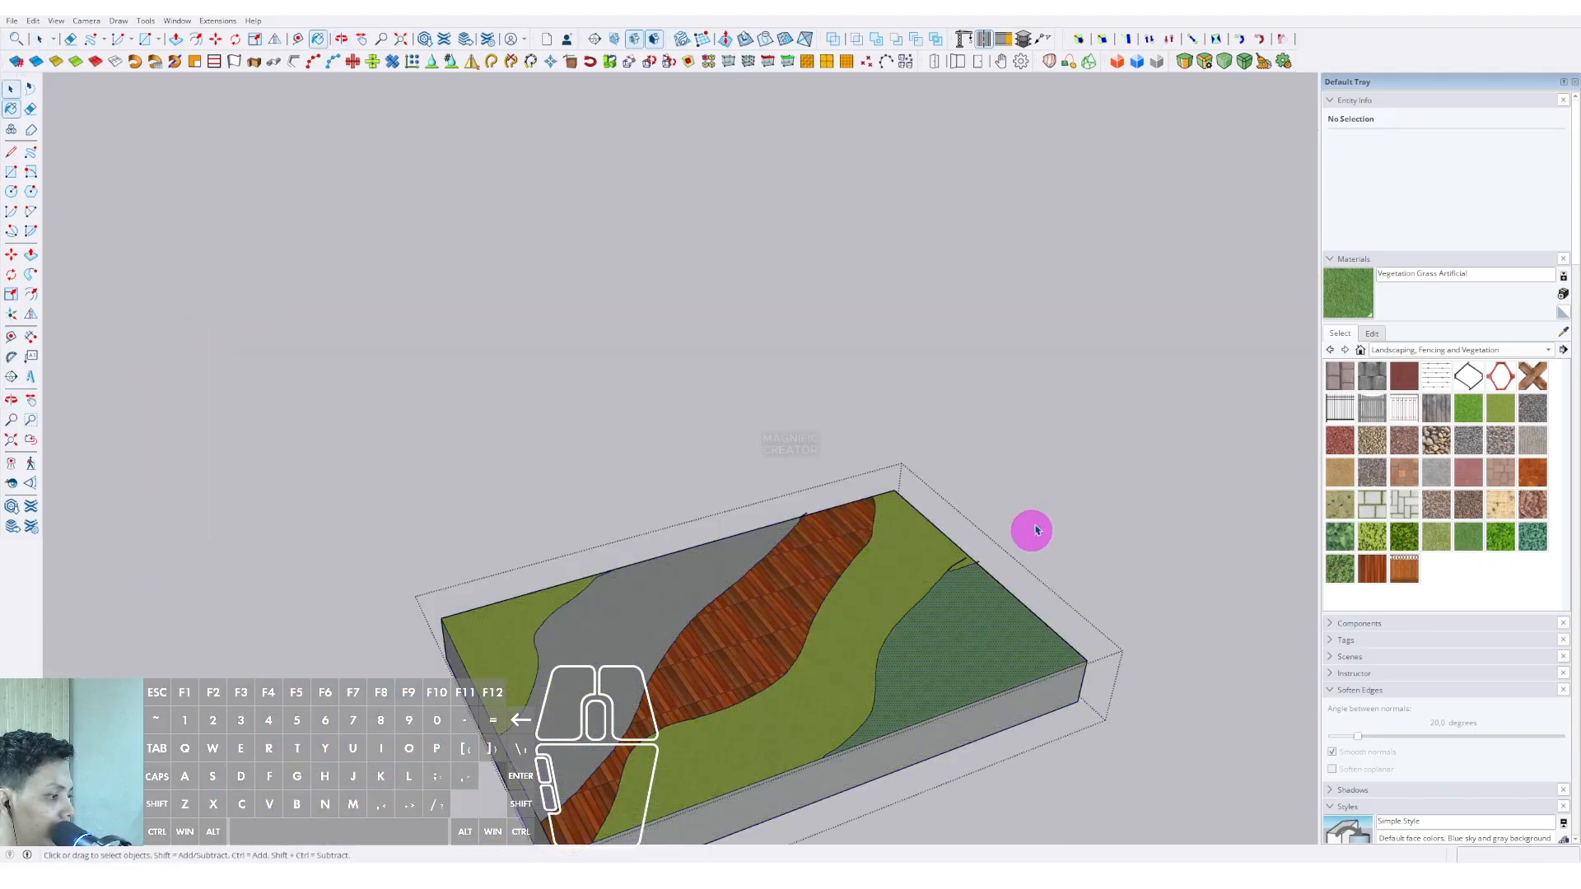
# Copy the 2D deciduous tree from beside the material samples onto the dark grass corner of the lower terrace
pyautogui.press('space')
pyautogui.click(1044, 506)
pyautogui.scroll(-2, 847, 617)
pyautogui.scroll(1, 648, 567)
pyautogui.moveTo(648, 567)
pyautogui.mouseDown(button='middle')
pyautogui.moveTo(699, 560)
pyautogui.moveTo(878, 424)
pyautogui.mouseUp(button='middle')
pyautogui.scroll(-1, 708, 554)
pyautogui.moveTo(878, 423); pyautogui.dragTo(770, 442, button='middle')
pyautogui.moveTo(791, 447); pyautogui.dragTo(601, 494, button='middle')
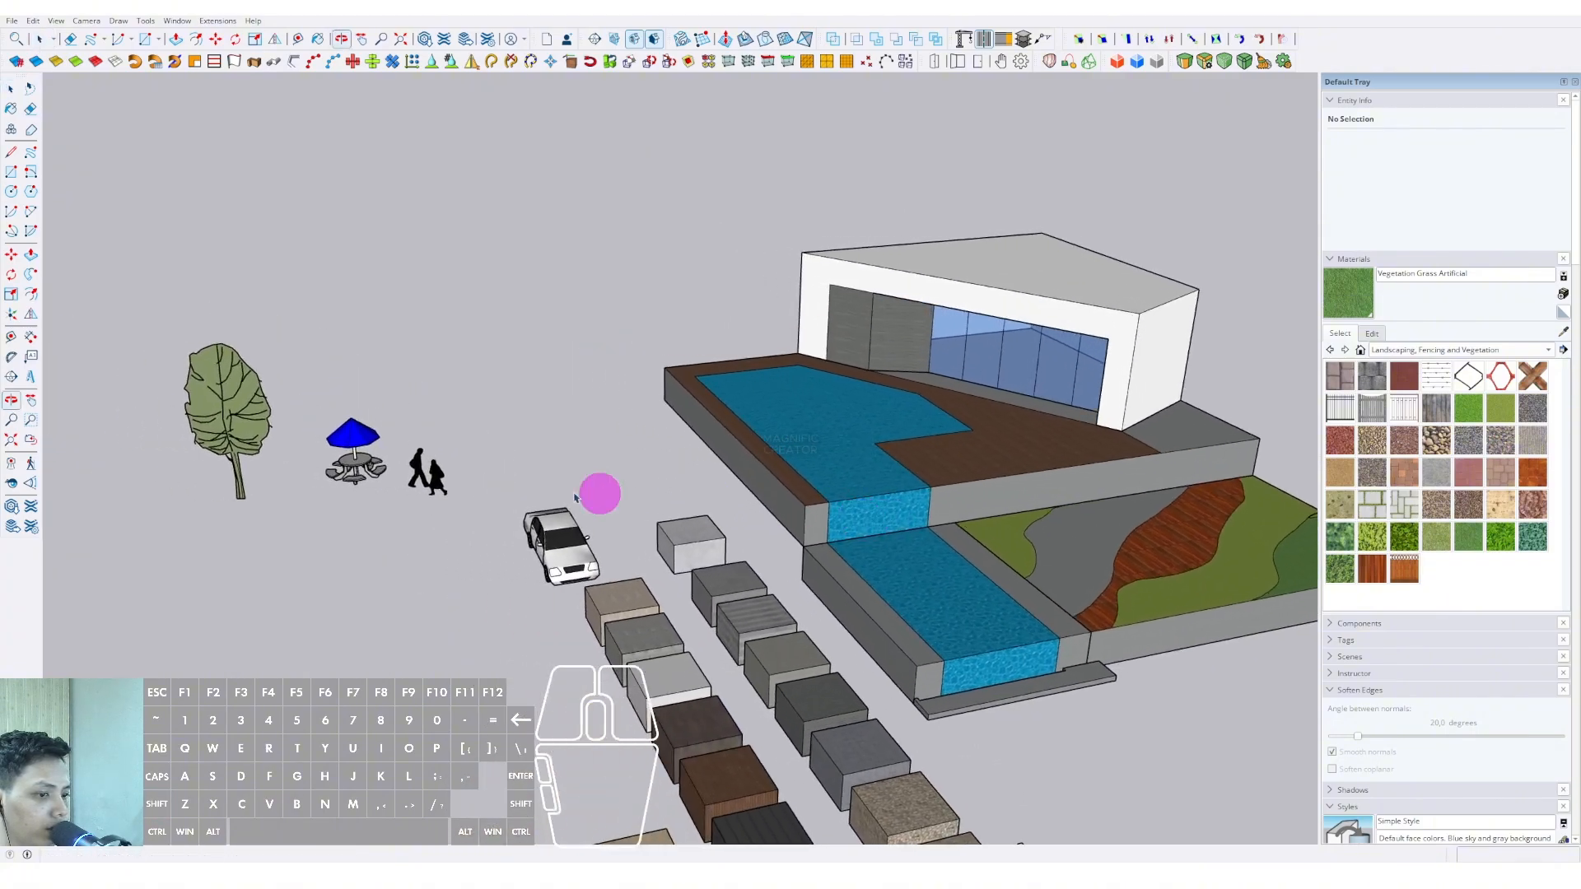
pyautogui.scroll(3, 399, 420)
pyautogui.click(184, 418)
pyautogui.press('m')
pyautogui.click(185, 512)
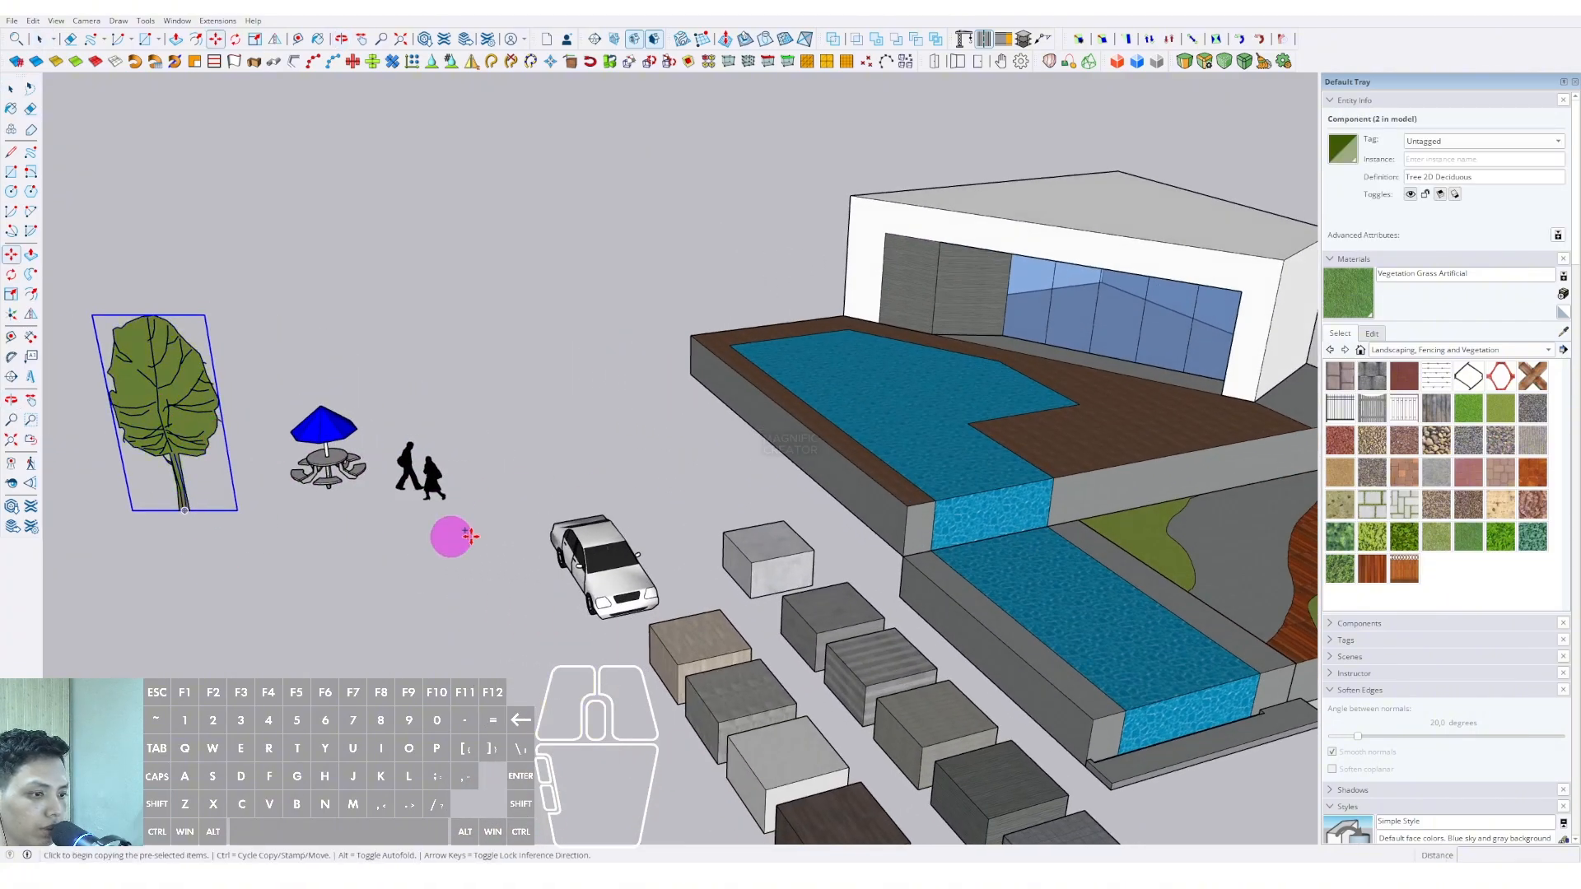
pyautogui.scroll(-3, 452, 536)
pyautogui.moveTo(1071, 462); pyautogui.dragTo(830, 583, button='middle')
pyautogui.click(937, 471)
pyautogui.press('space')
# Copy the corner tree to a second spot on the lighter grass strip next to the wooden path
pyautogui.scroll(1, 816, 467)
pyautogui.scroll(2, 815, 467)
pyautogui.scroll(3, 925, 505)
pyautogui.moveTo(948, 587); pyautogui.dragTo(944, 579, button='middle')
pyautogui.scroll(2, 944, 579)
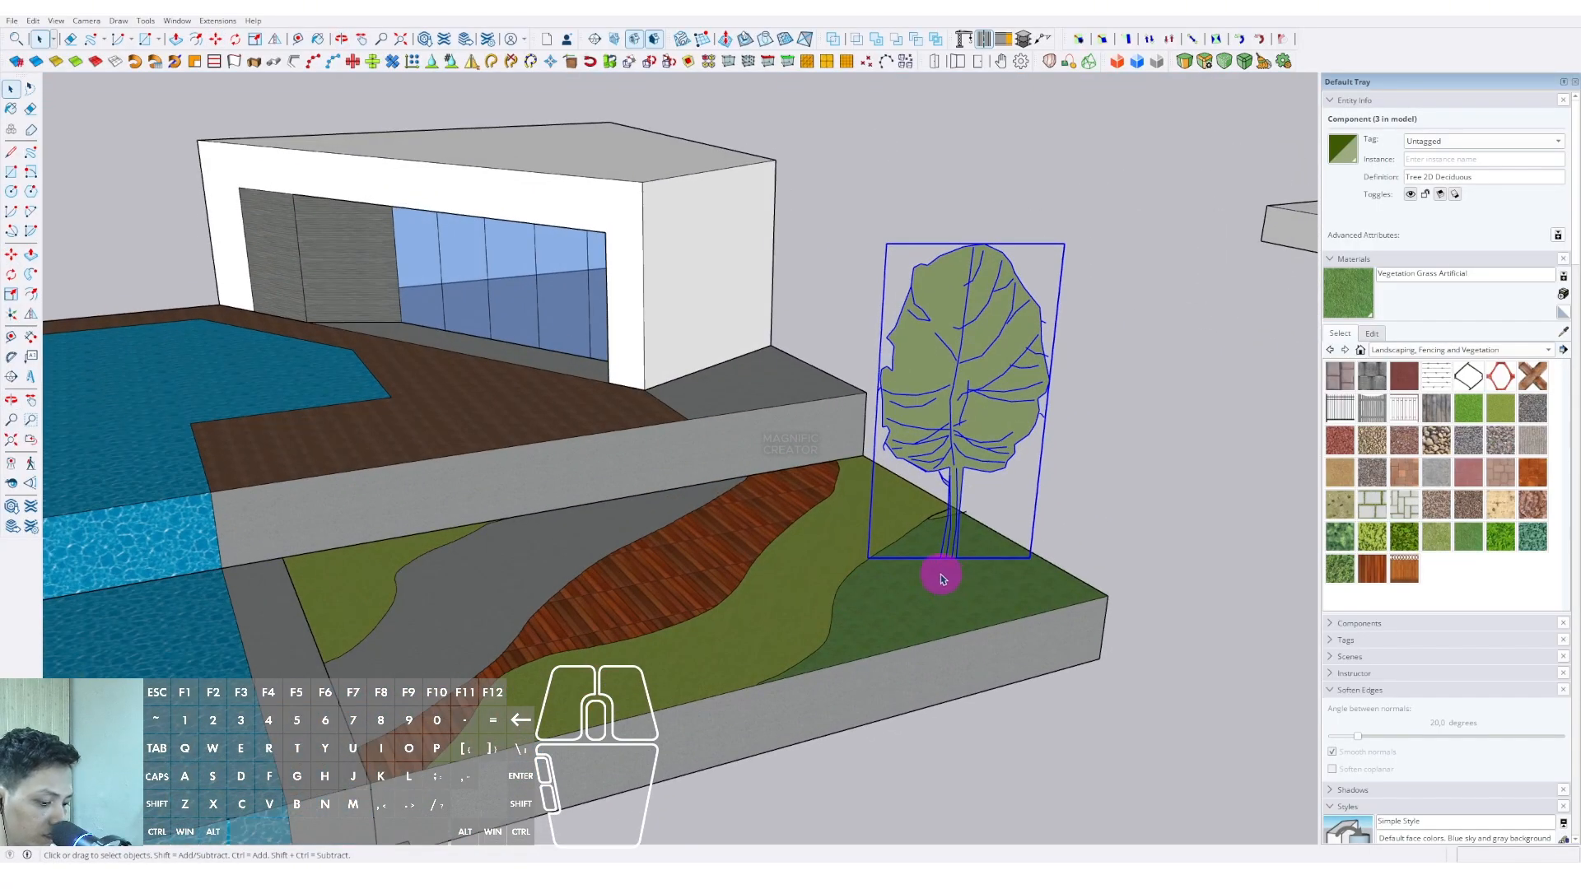
pyautogui.keyDown('ctrl'); pyautogui.moveTo(939, 572); pyautogui.dragTo(790, 614); pyautogui.keyUp('ctrl')
pyautogui.press('space')
# Explode the second tree and its canopy component, remove the trunk, and group the canopy geometry on its own
pyautogui.rightClick(813, 384)
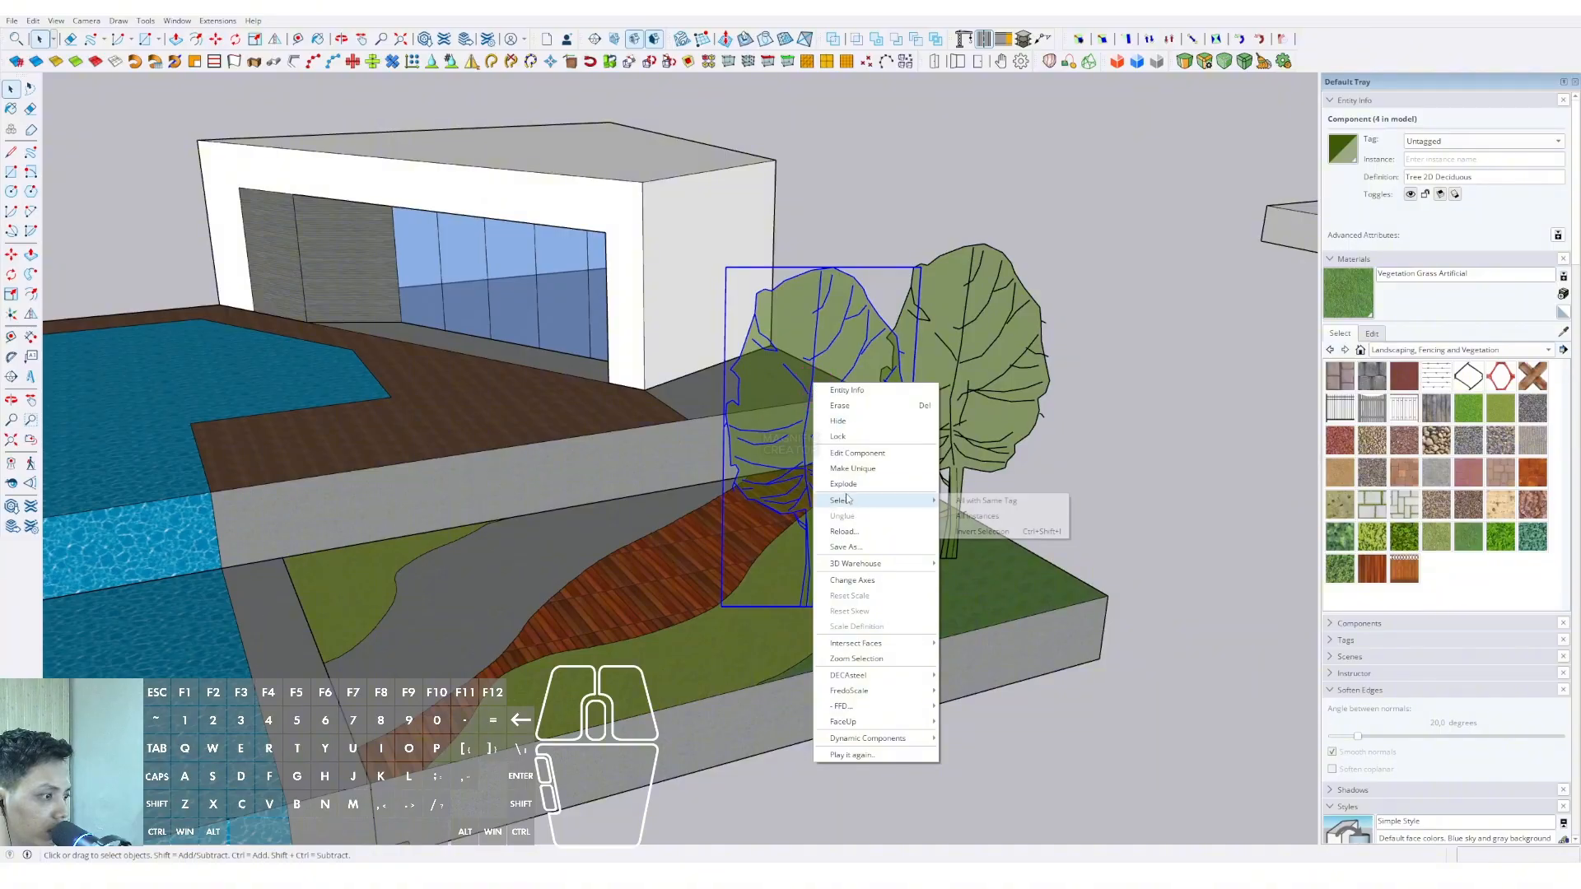
pyautogui.click(834, 468)
pyautogui.rightClick(817, 407)
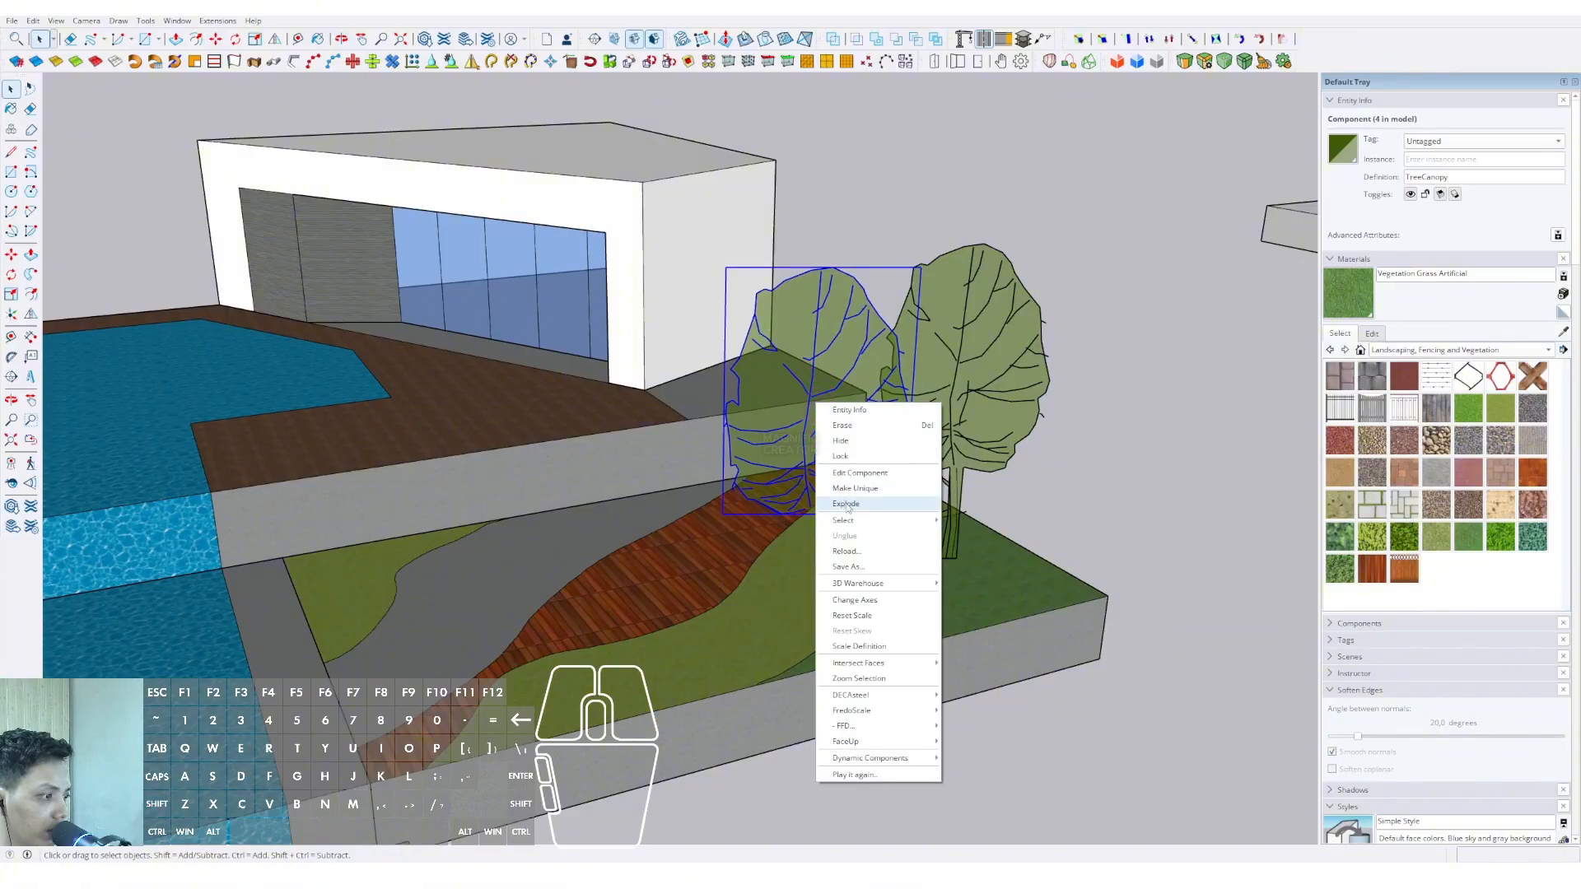
pyautogui.click(844, 502)
pyautogui.rightClick(799, 381)
pyautogui.click(841, 509)
# Scale the canopy group down and flatten its height to make a small, low bush
pyautogui.press('s')
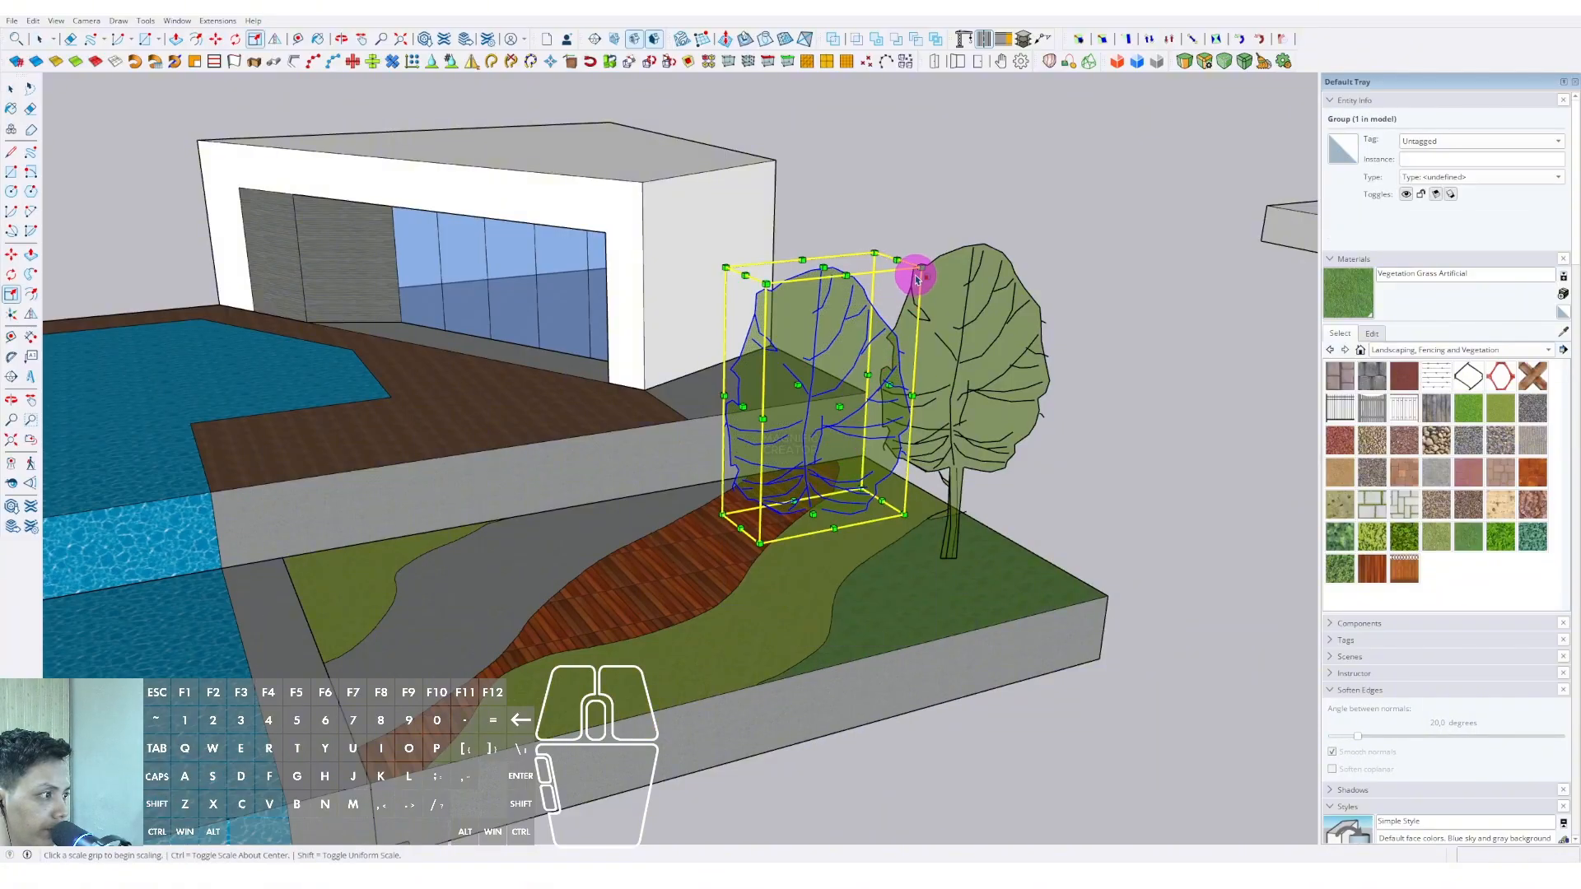
pyautogui.click(911, 270)
pyautogui.scroll(3, 805, 367)
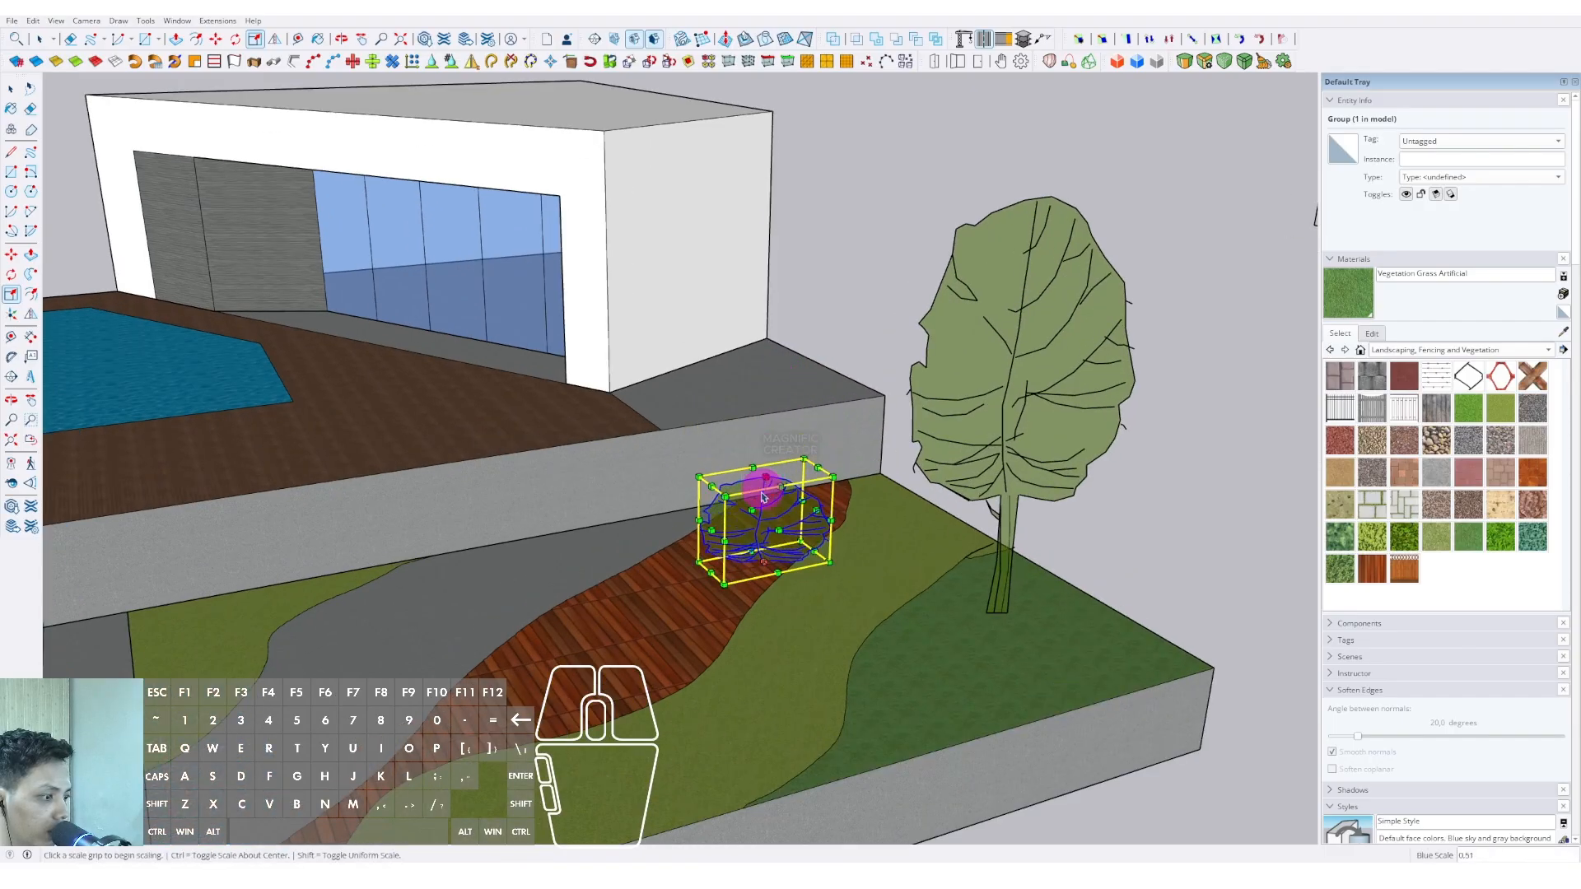
pyautogui.click(763, 497)
# Move the bush across the lower terrace to the small grass patch beside the pool
pyautogui.scroll(2, 836, 501)
pyautogui.press('m')
pyautogui.moveTo(839, 525); pyautogui.dragTo(707, 556, button='middle')
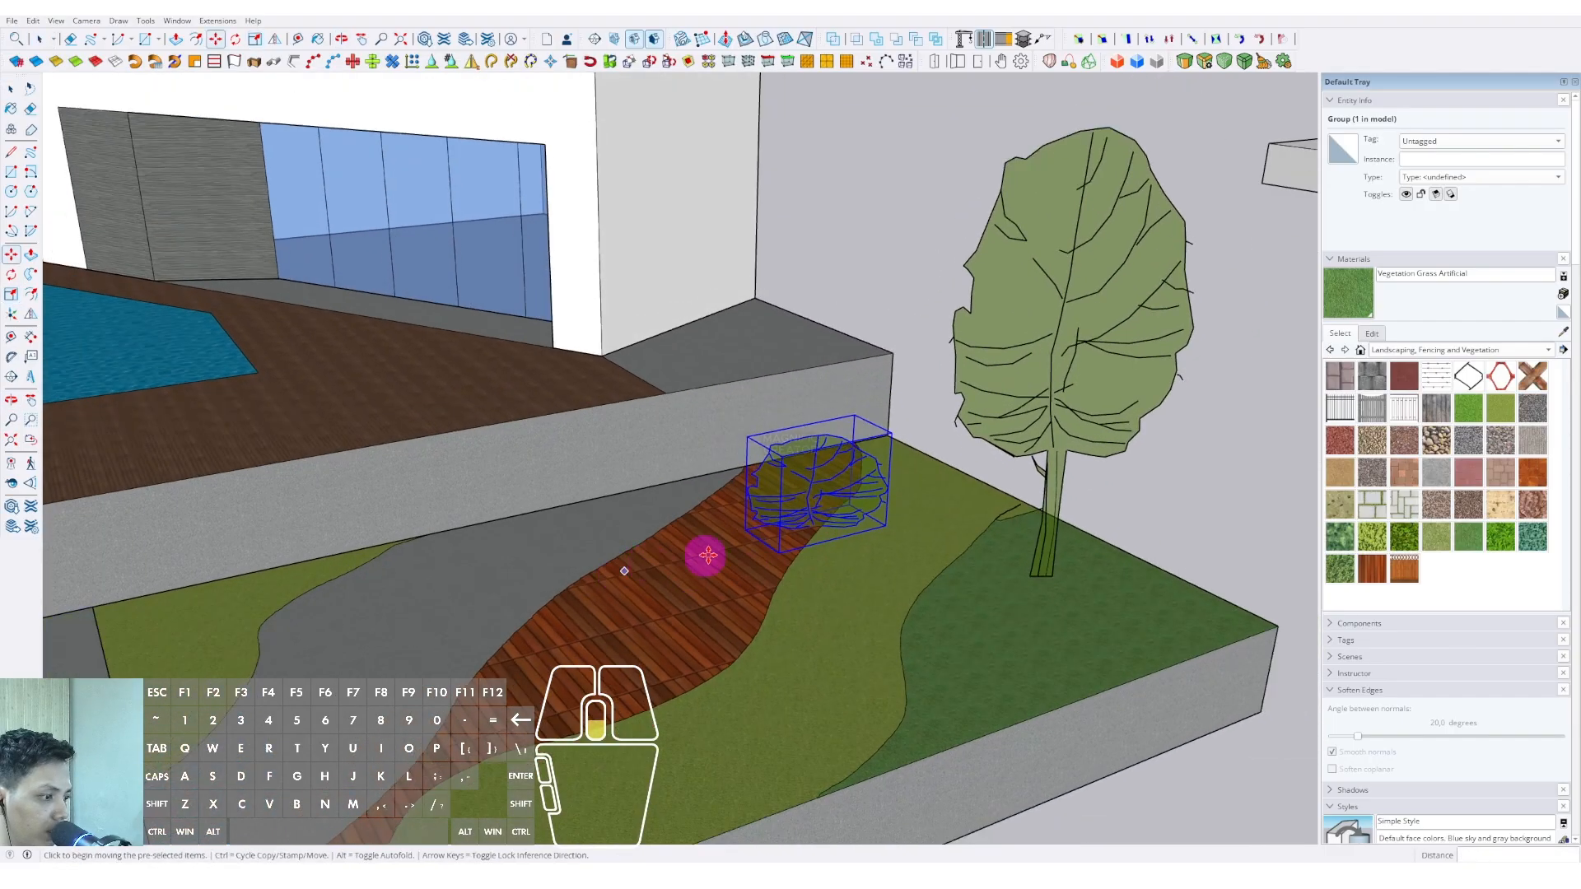
pyautogui.click(806, 525)
pyautogui.scroll(-2, 561, 620)
pyautogui.moveTo(561, 620); pyautogui.dragTo(774, 535, button='middle')
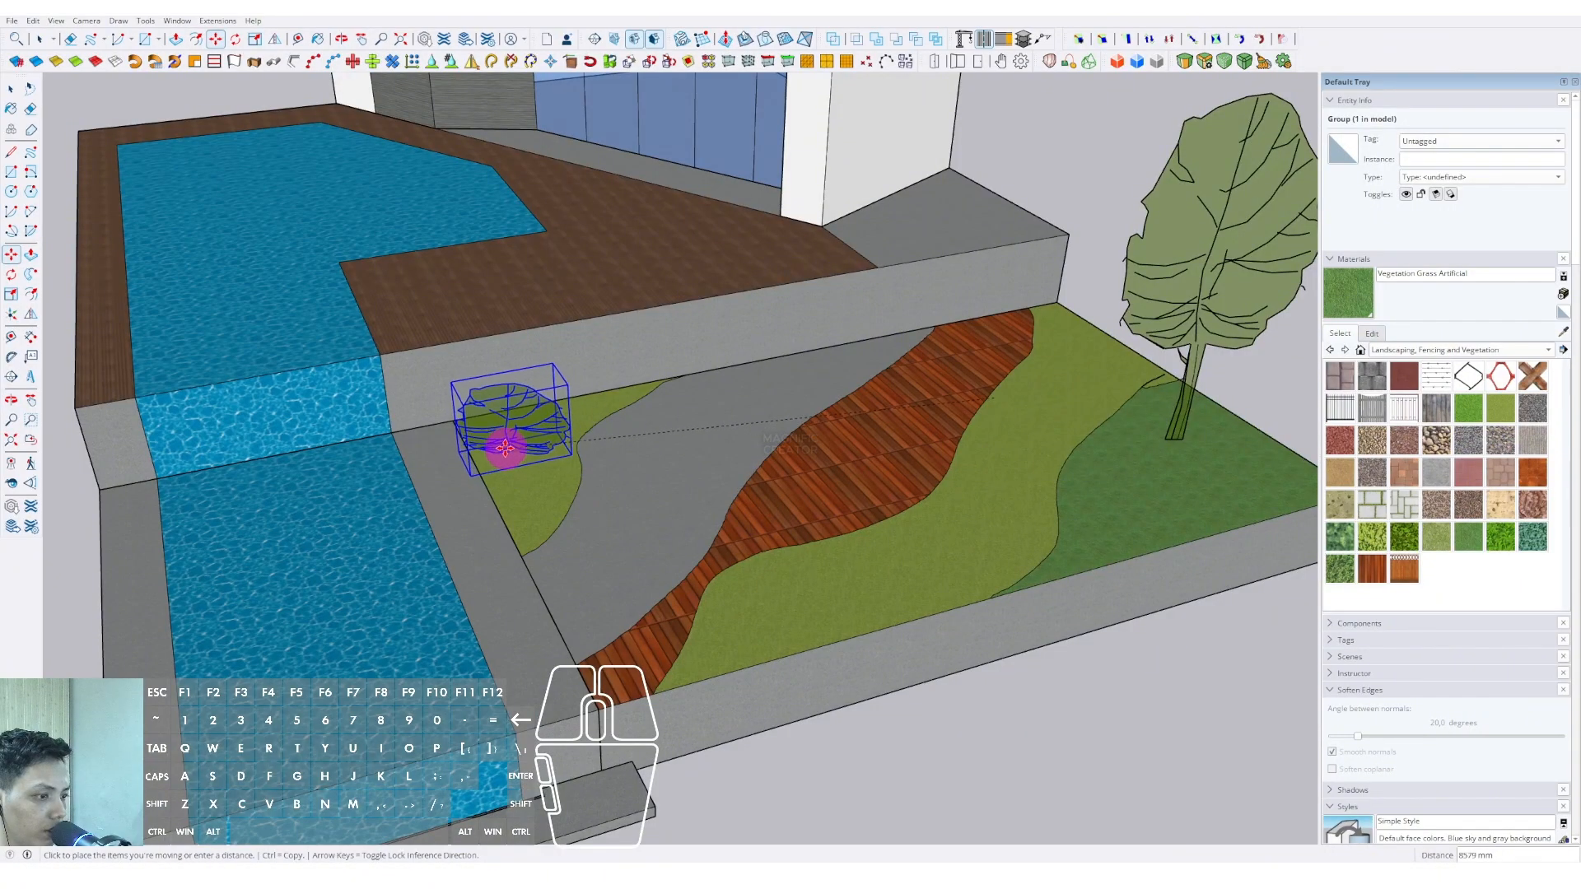
pyautogui.moveTo(520, 493); pyautogui.dragTo(517, 395, button='middle')
pyautogui.click(508, 390)
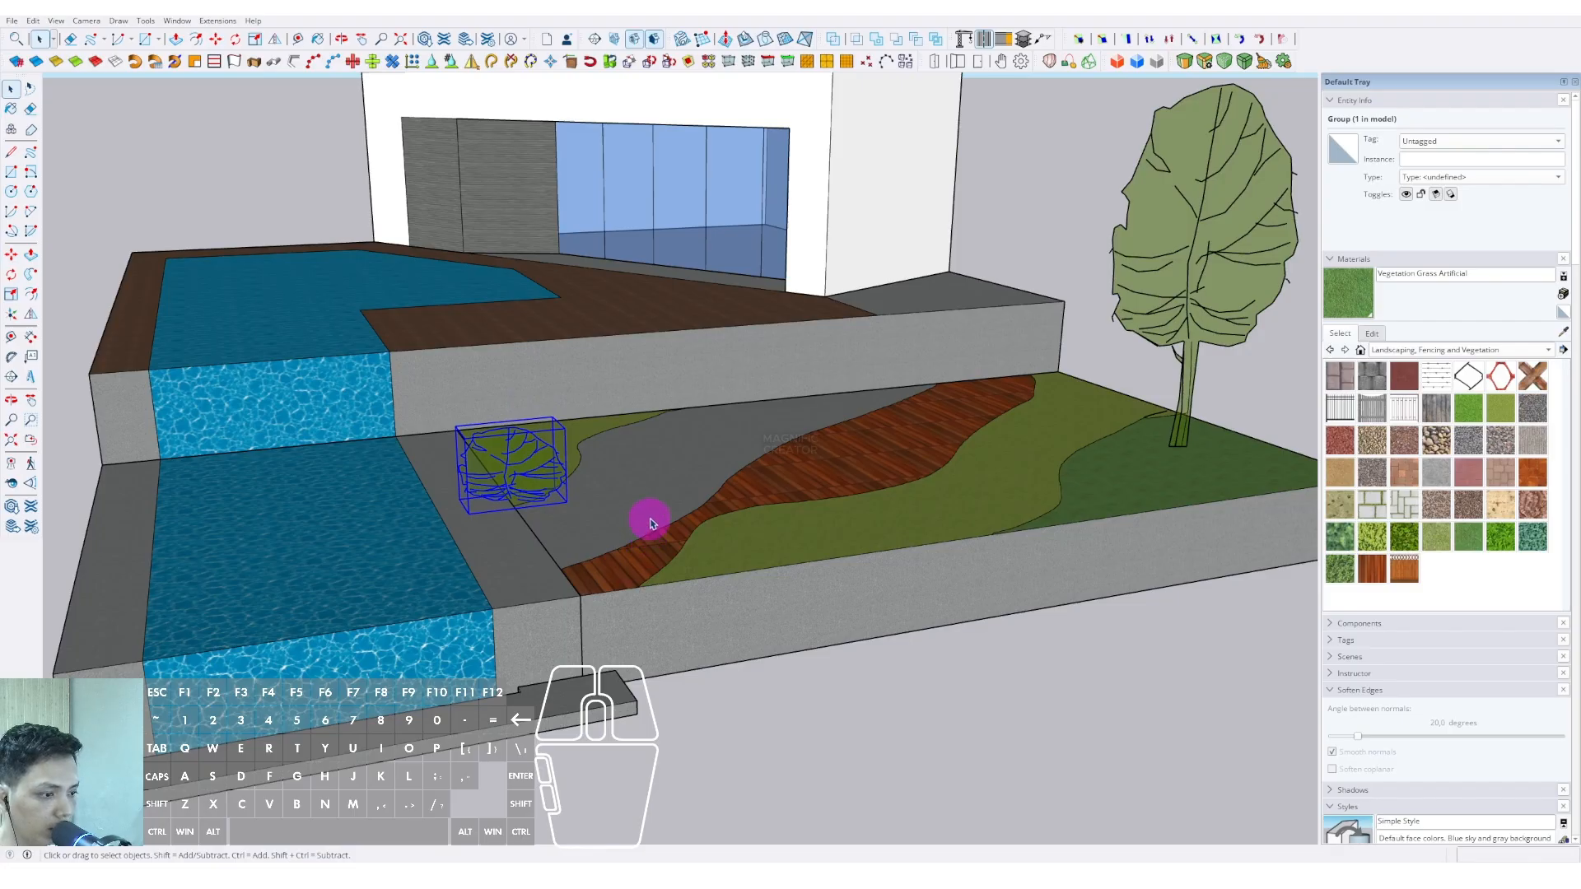
# Shift the bush into the patch's rear corner, against the upper terrace wall
pyautogui.moveTo(651, 523); pyautogui.dragTo(512, 560, button='middle')
pyautogui.scroll(4, 483, 494)
pyautogui.press('m')
pyautogui.click(512, 562)
pyautogui.click(689, 374)
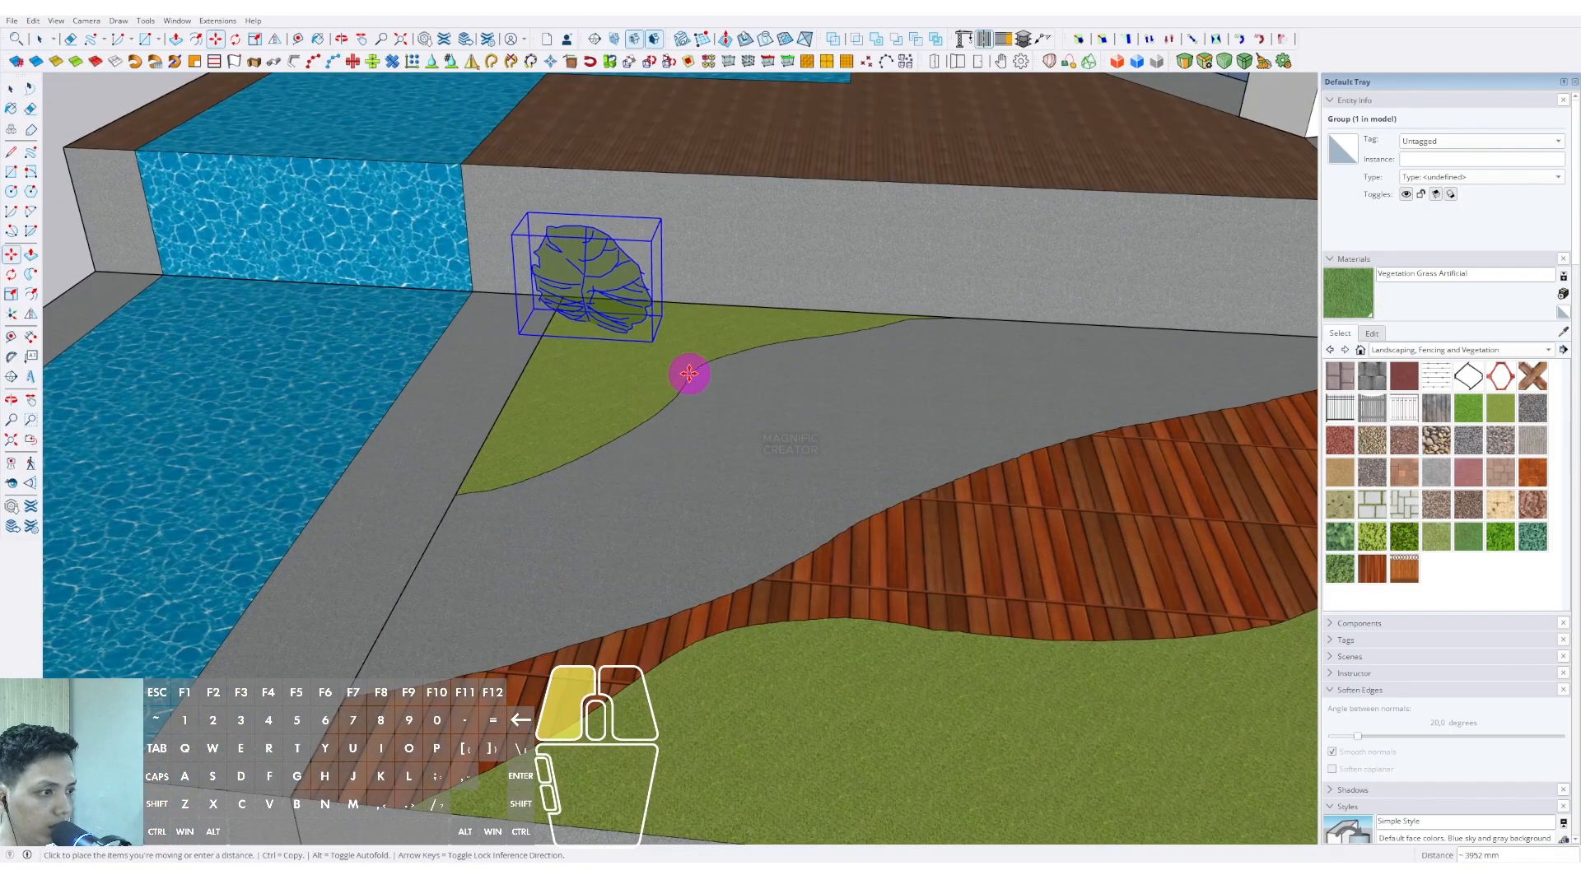
# Copy the bush around the small grass patch to form a cluster beside the pool
pyautogui.scroll(1, 611, 347)
pyautogui.click(599, 356)
pyautogui.press('ctrl')
pyautogui.click(721, 390)
pyautogui.click(719, 391)
pyautogui.press('ctrl')
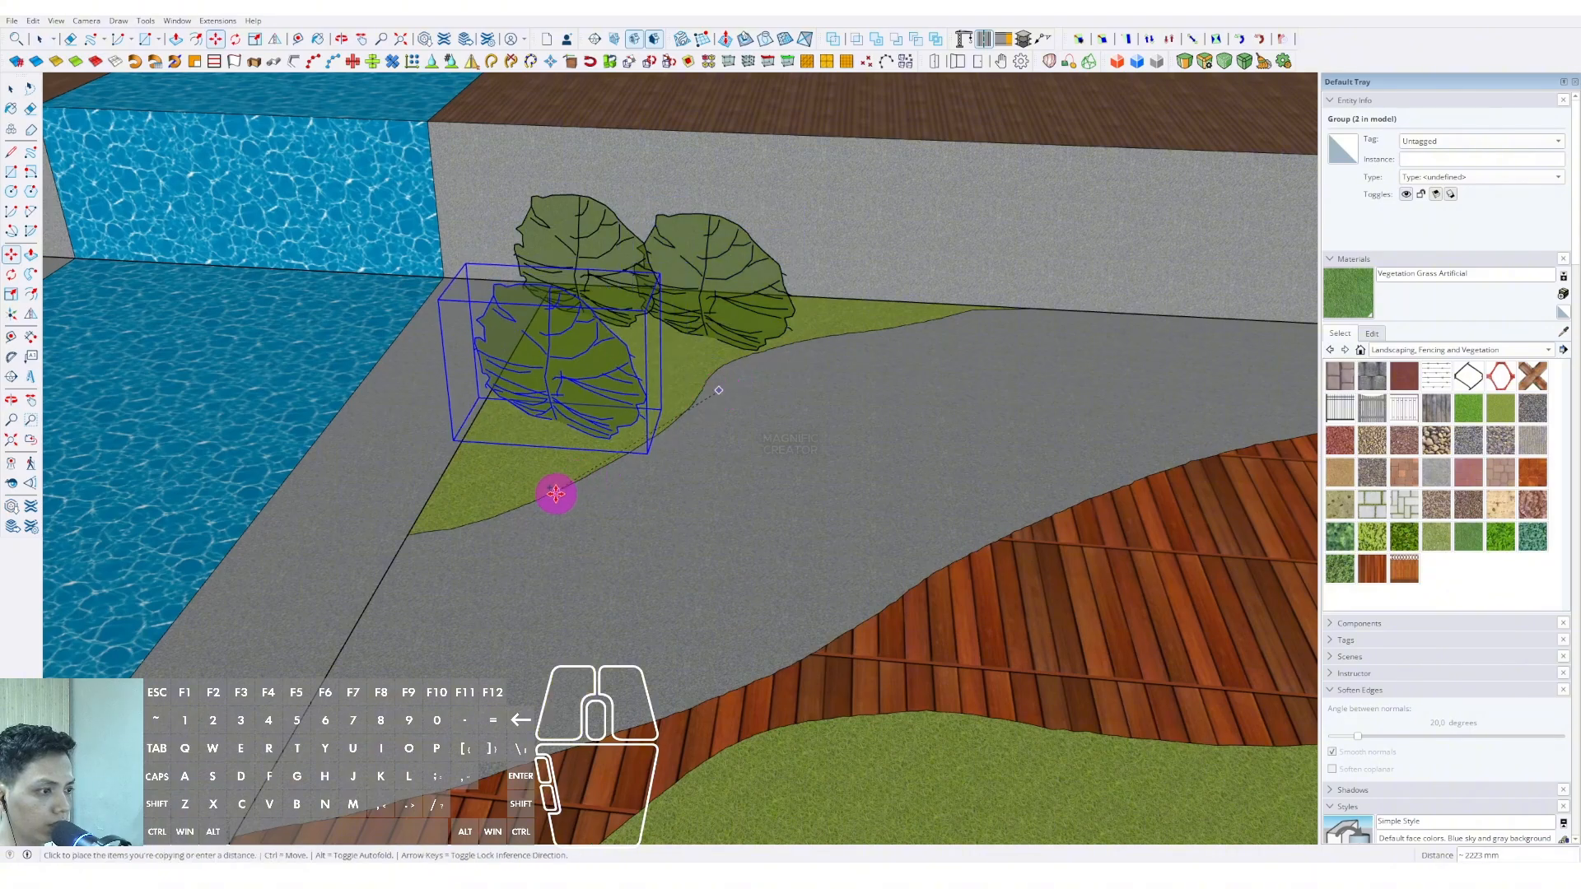
pyautogui.click(544, 519)
pyautogui.click(483, 568)
# Place further bush copies along the light grass strip on the outer side of the wooden path
pyautogui.scroll(-2, 512, 558)
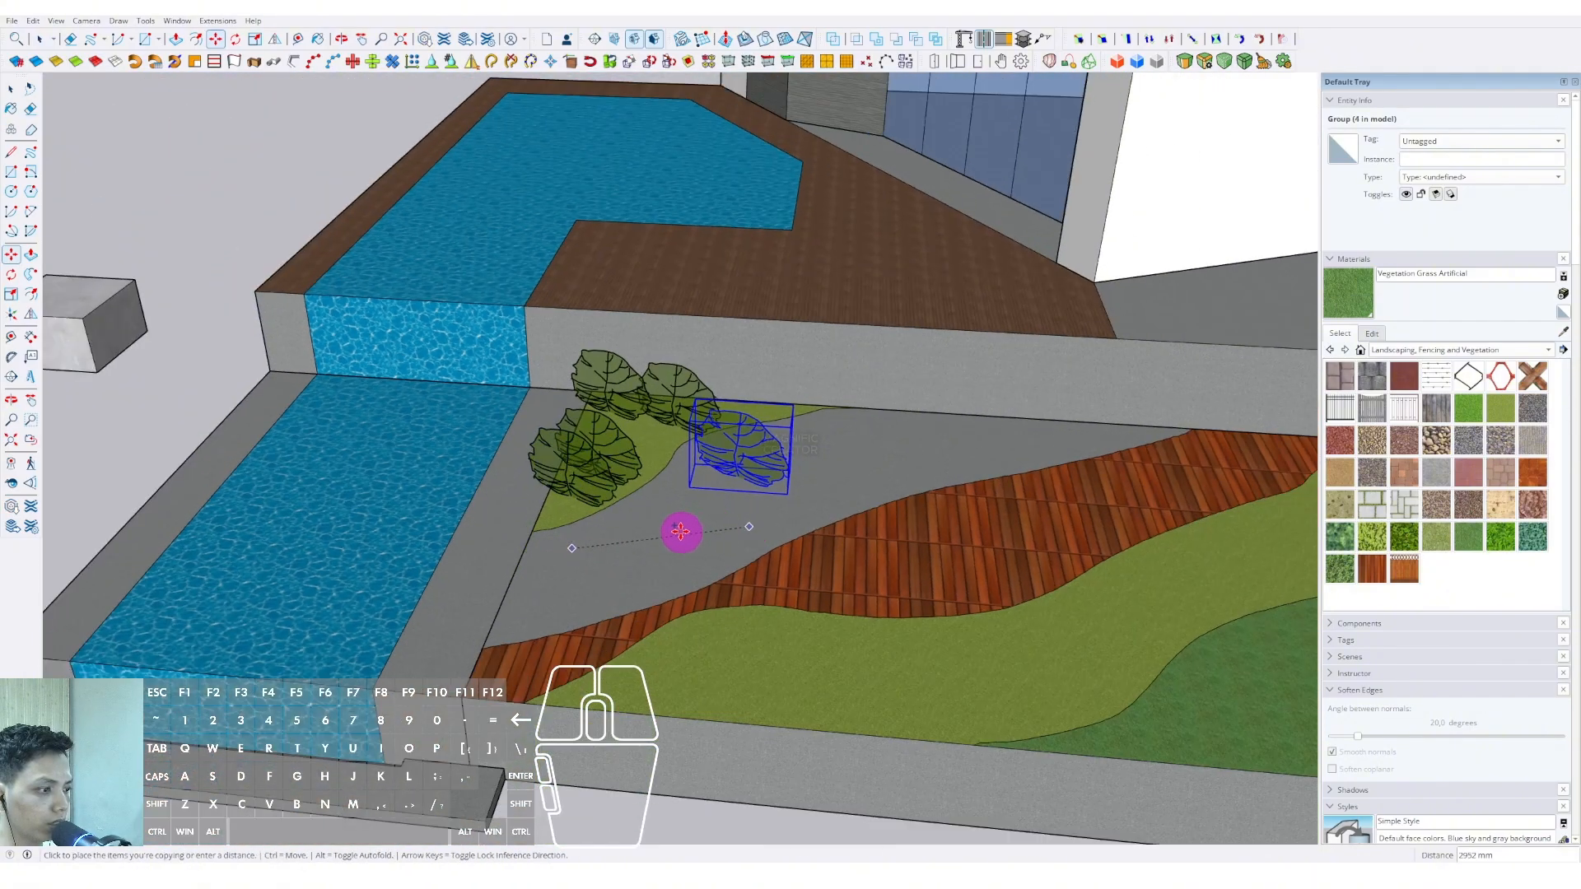
pyautogui.moveTo(680, 531); pyautogui.dragTo(999, 455, button='middle')
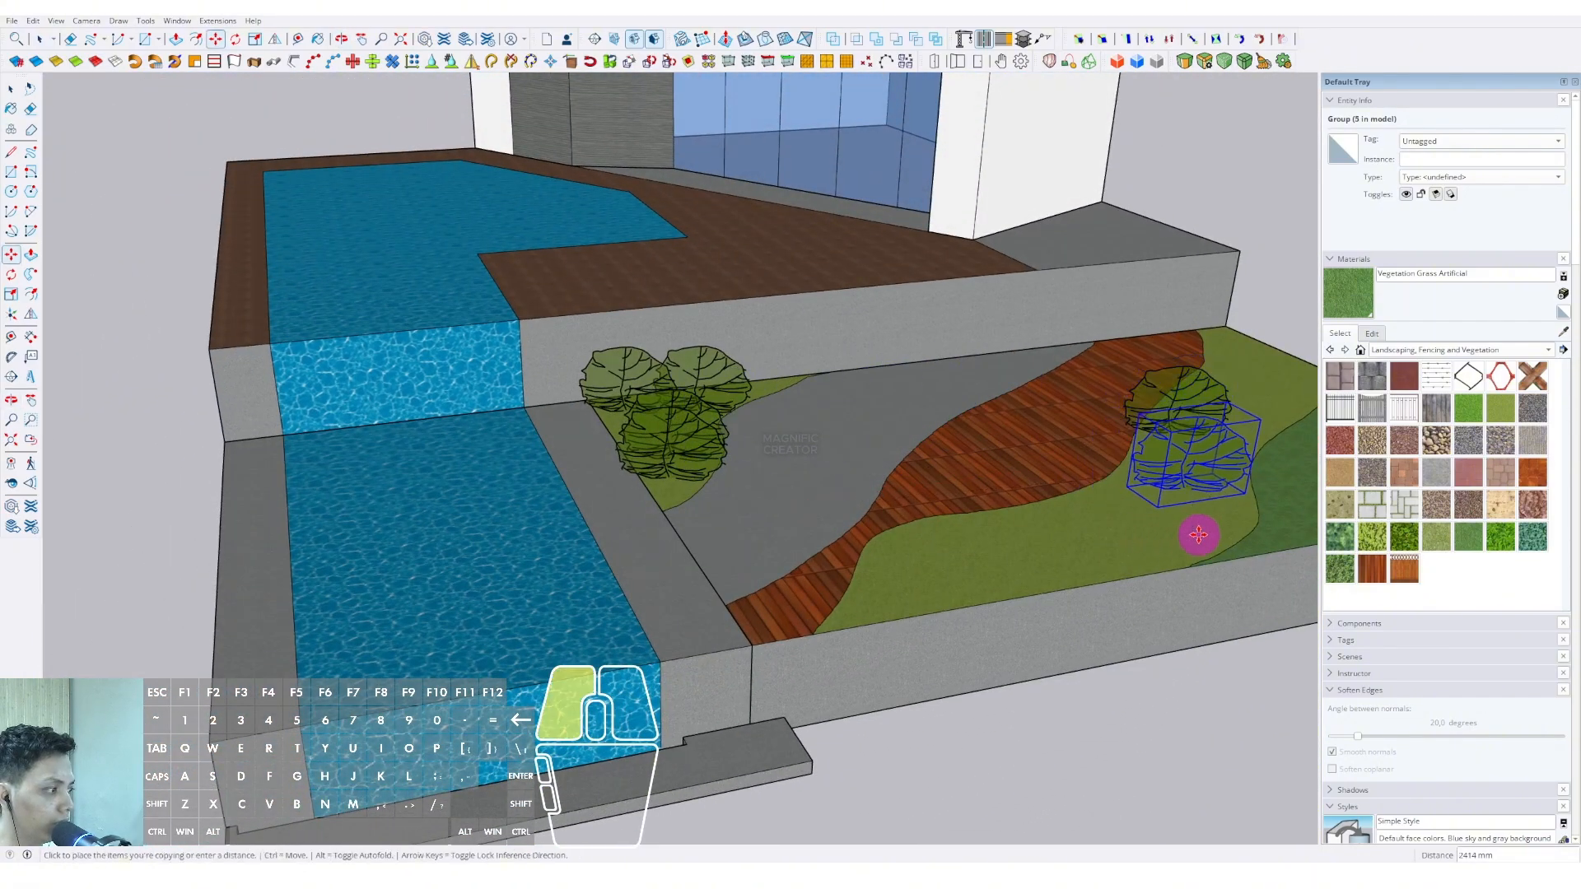
pyautogui.click(962, 574)
pyautogui.click(1136, 568)
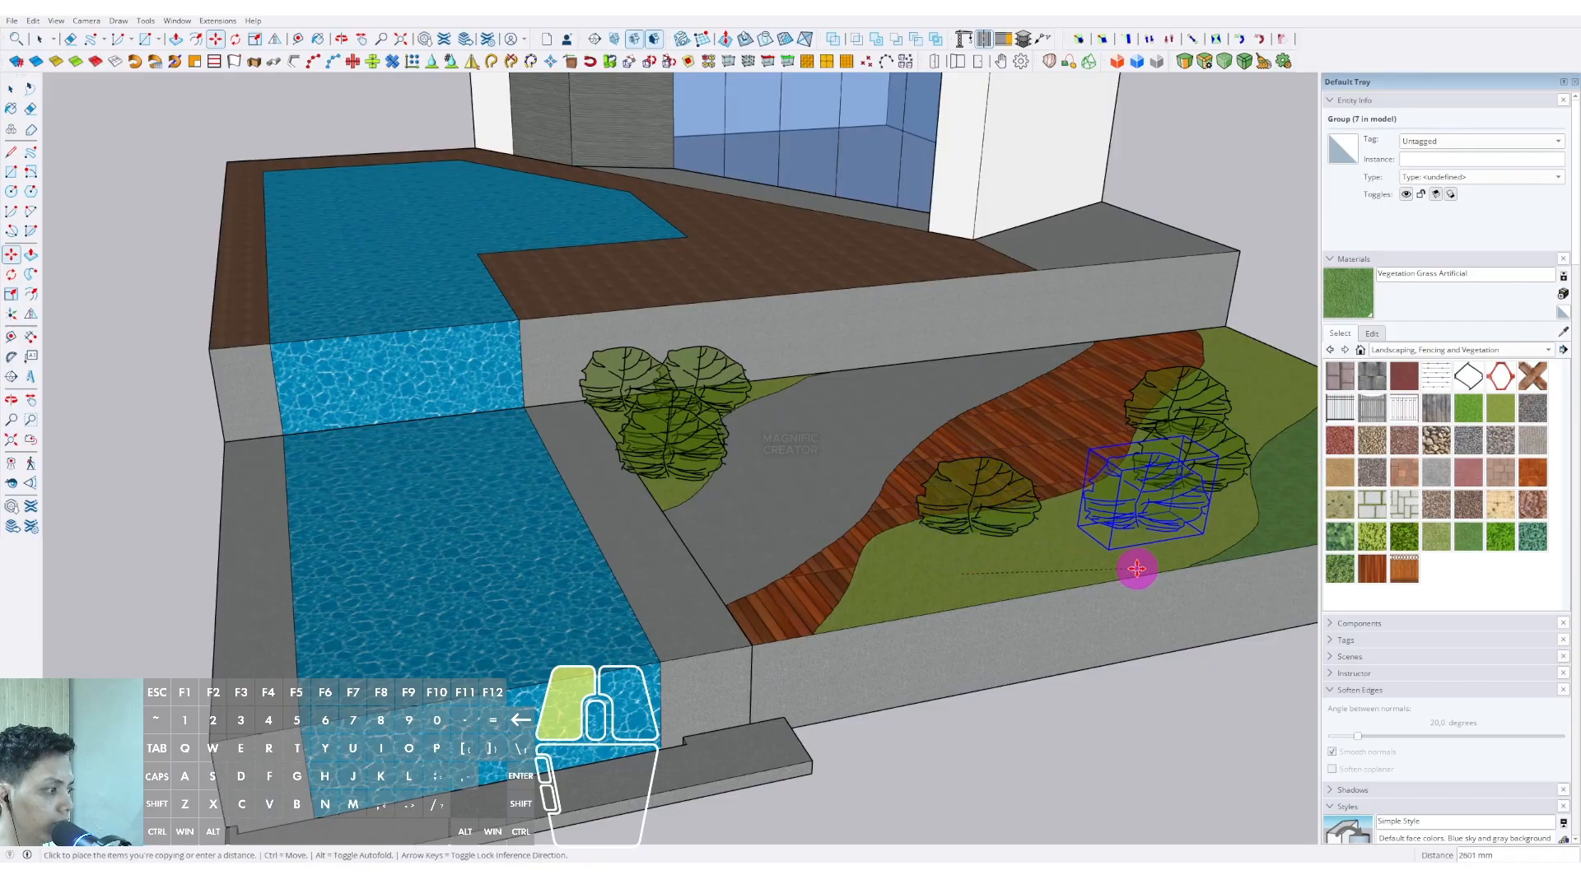
pyautogui.scroll(-3, 729, 566)
pyautogui.moveTo(724, 565); pyautogui.dragTo(749, 538, button='middle')
pyautogui.scroll(-4, 786, 537)
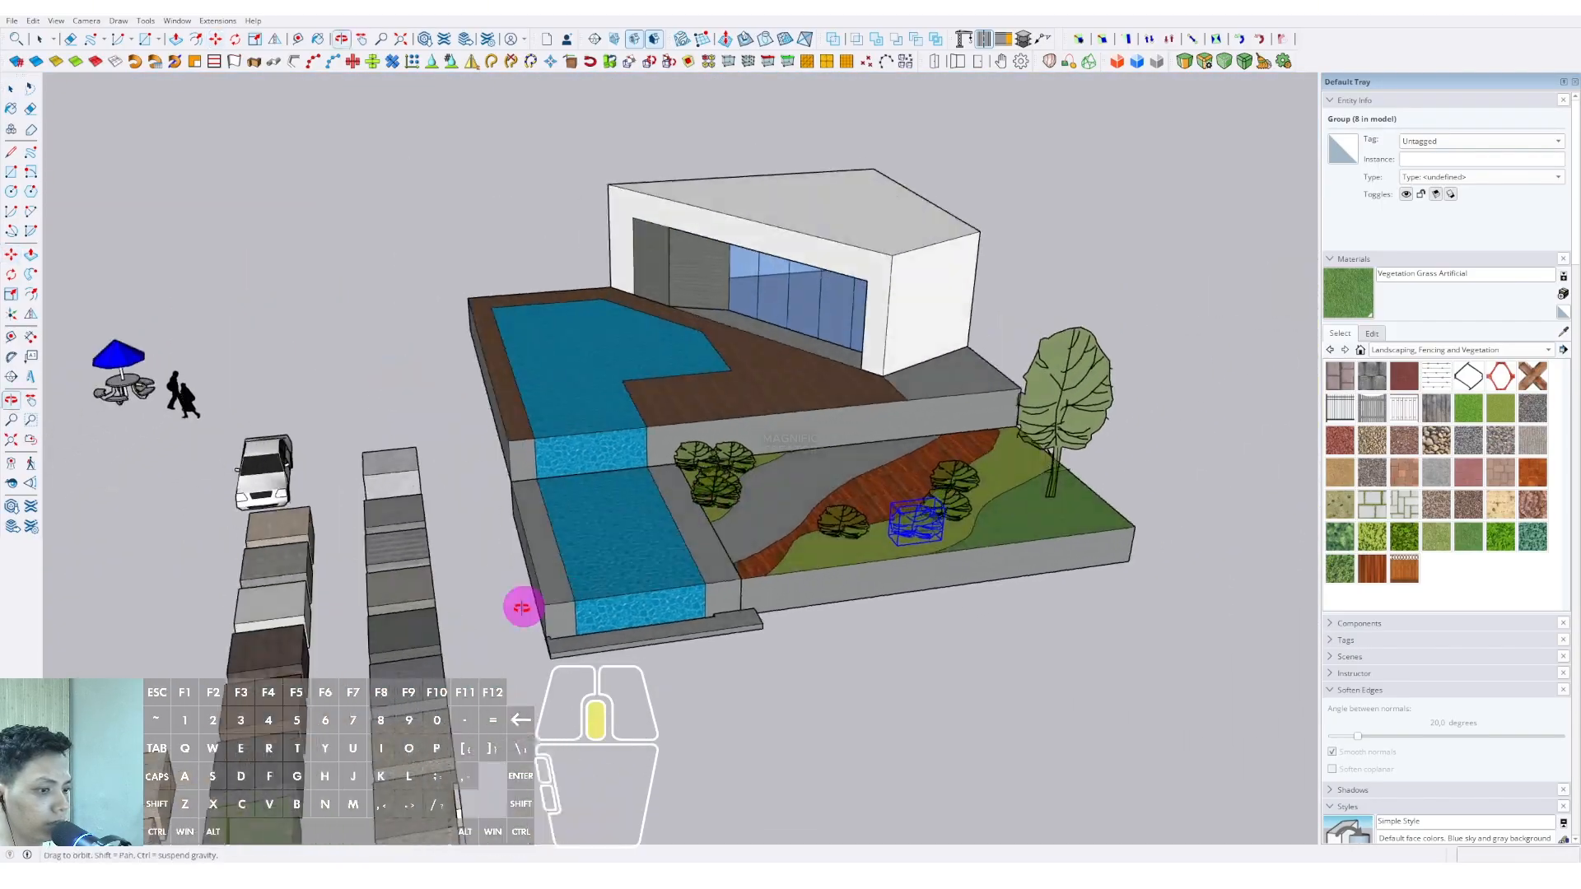
# Copy the picnic table with its umbrella onto the upper wooden deck in front of the glazing
pyautogui.press('space')
pyautogui.scroll(8, 505, 406)
pyautogui.click(501, 407)
pyautogui.moveTo(501, 407); pyautogui.dragTo(517, 280, button='middle')
pyautogui.scroll(4, 437, 449)
pyautogui.moveTo(437, 449); pyautogui.dragTo(474, 414, button='middle')
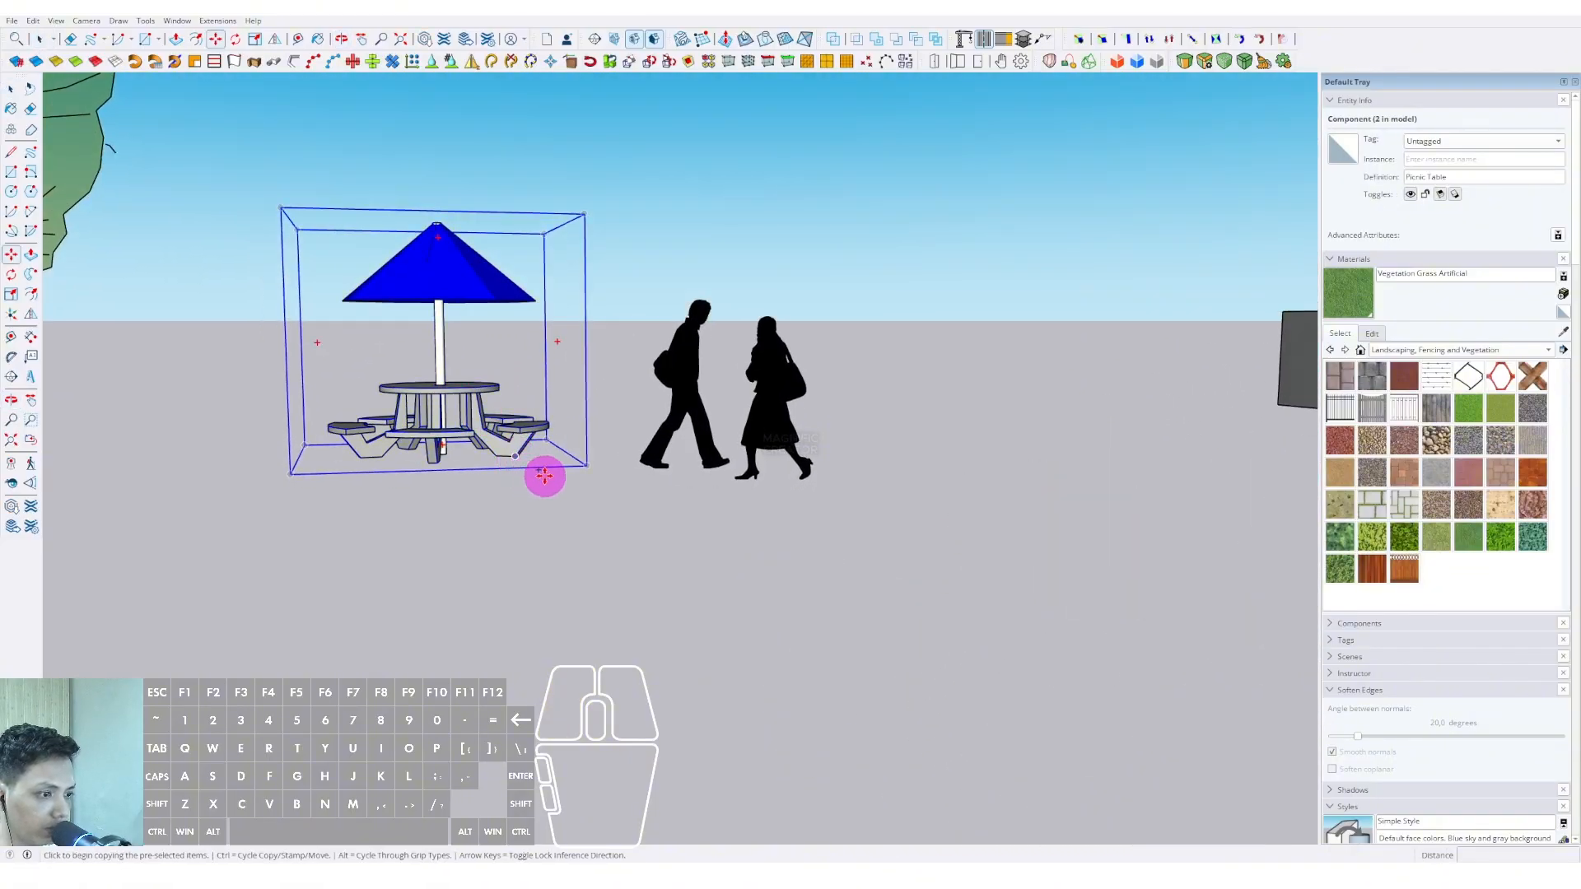
pyautogui.moveTo(544, 476); pyautogui.dragTo(888, 367, button='middle')
pyautogui.scroll(1, 700, 436)
pyautogui.keyDown('ctrl'); pyautogui.click(678, 449); pyautogui.keyUp('ctrl')
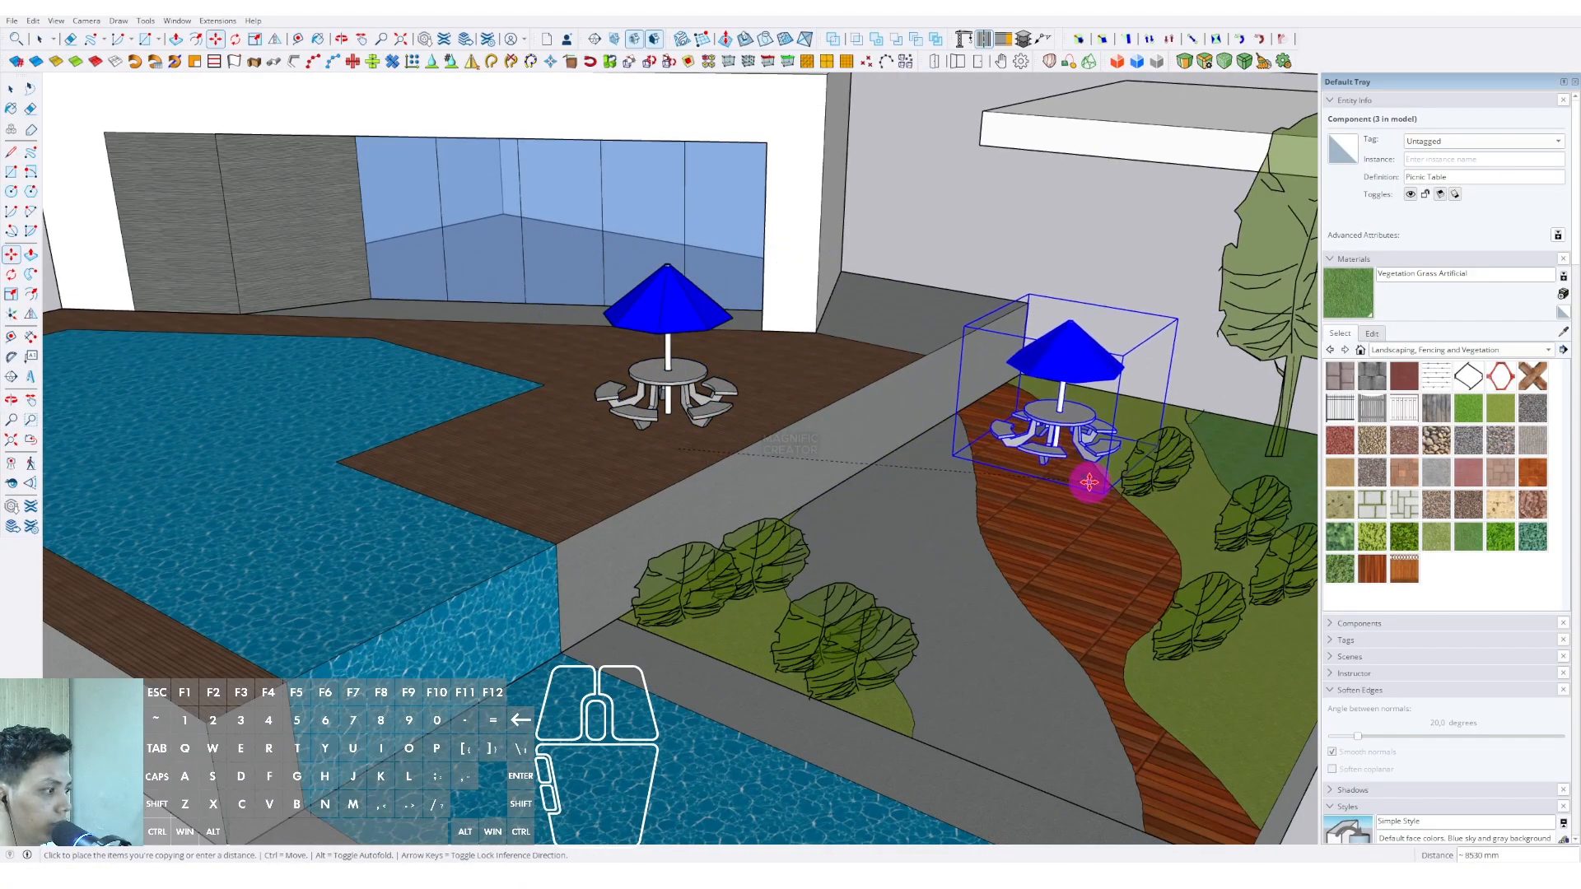
# Place another picnic table copy on the lower terrace's concrete area beside the wooden path
pyautogui.click(1089, 483)
pyautogui.scroll(-4, 925, 437)
pyautogui.scroll(3, 1065, 531)
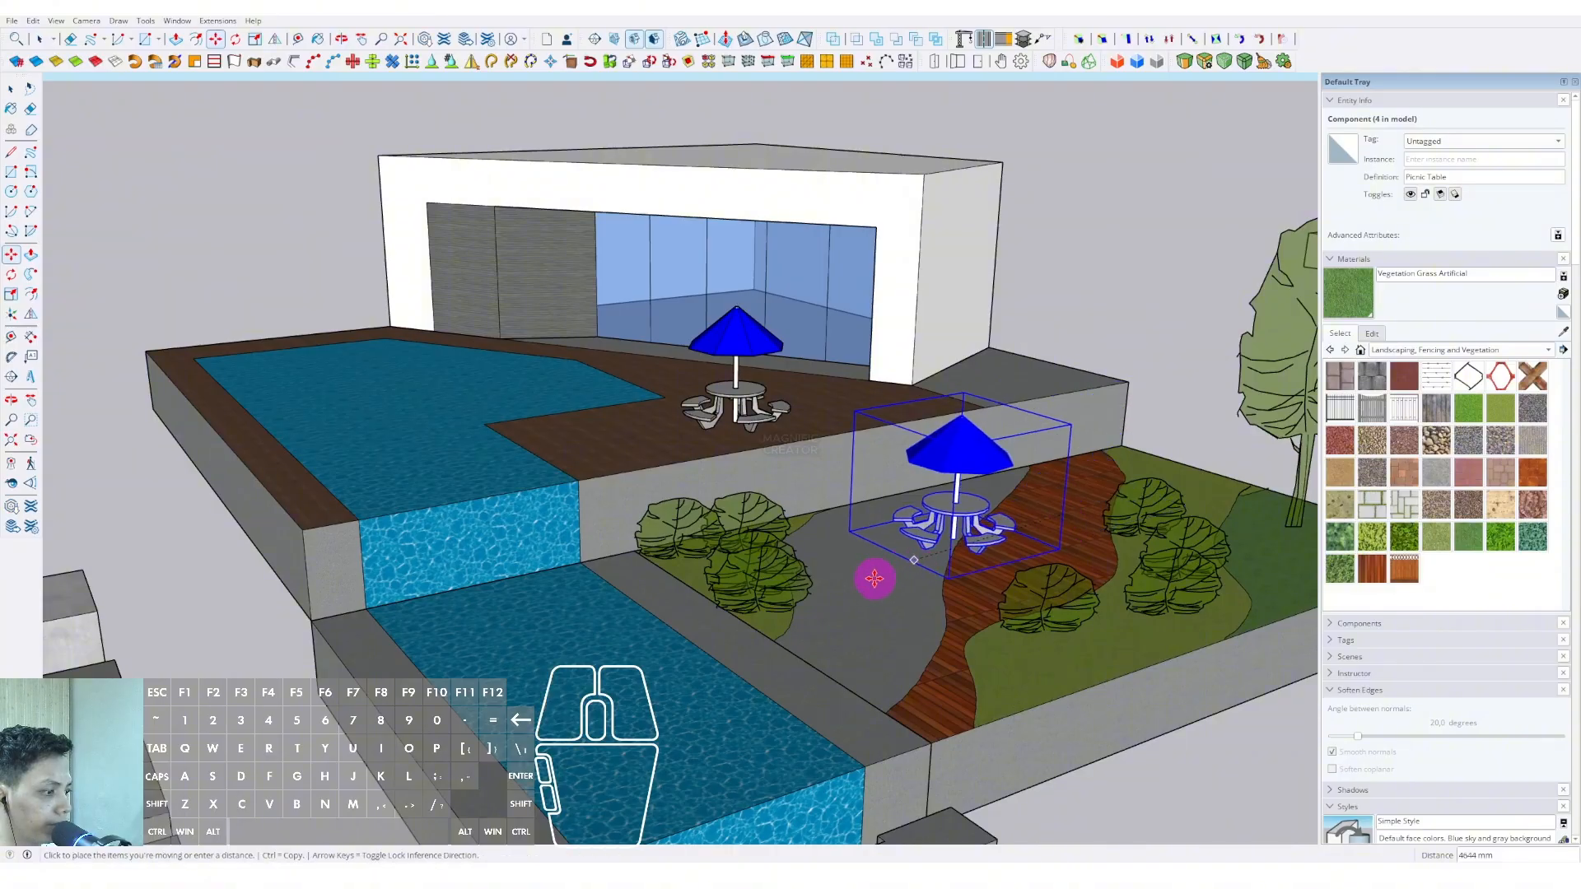
pyautogui.scroll(-6, 808, 597)
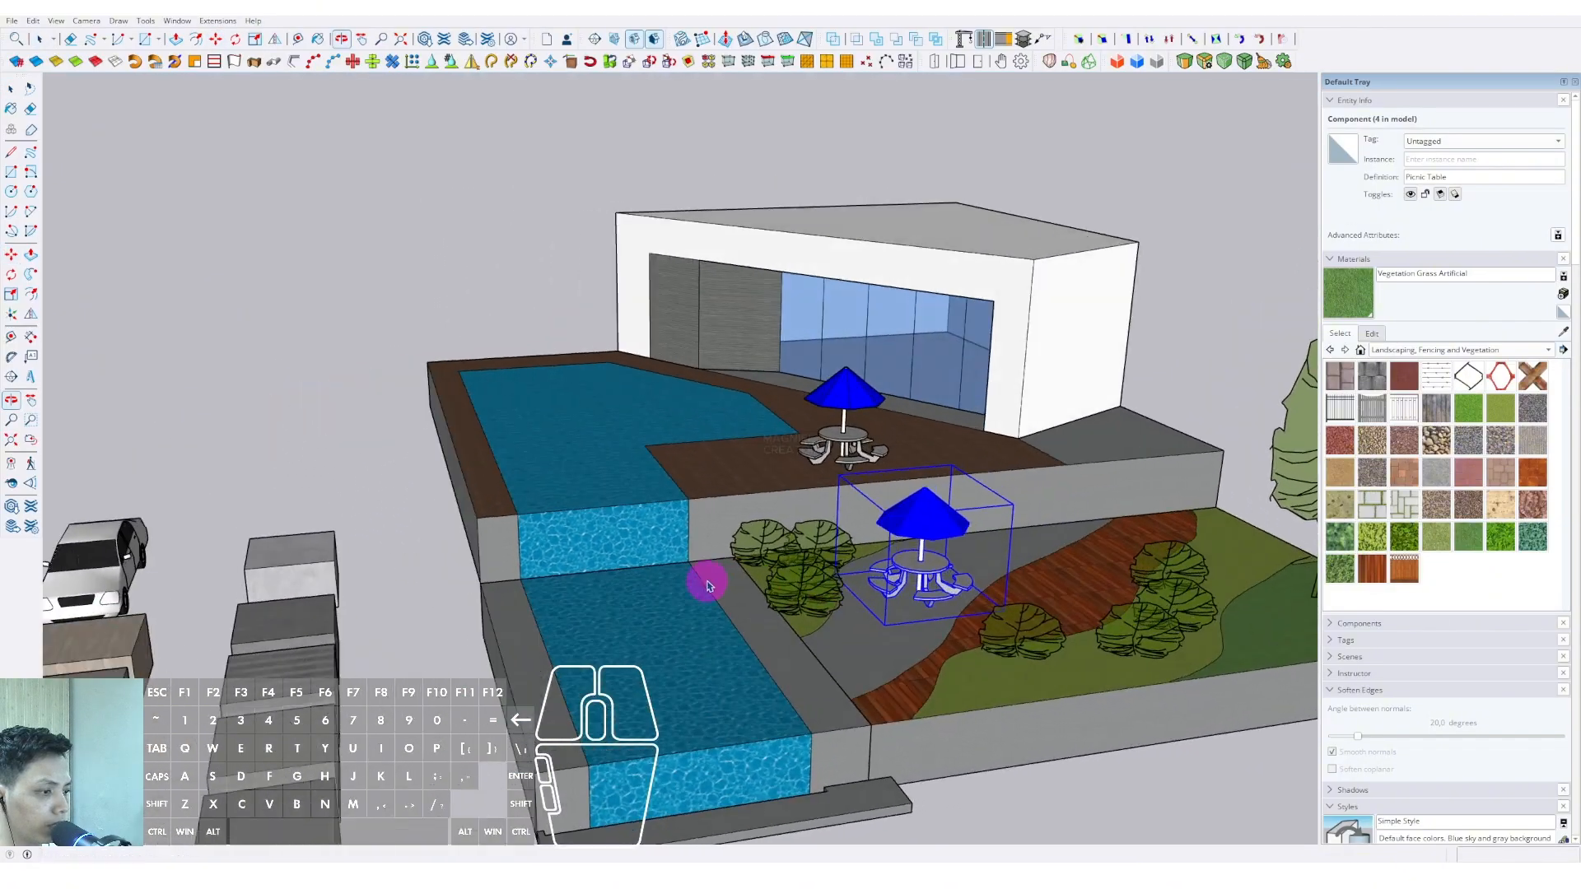
# Copy the two walking figures together onto the upper deck, between the picnic table and the end wall
pyautogui.scroll(6, 500, 504)
pyautogui.scroll(1, 500, 501)
pyautogui.click(475, 474)
pyautogui.keyDown('shift'); pyautogui.click(501, 492); pyautogui.keyUp('shift')
pyautogui.scroll(4, 503, 497)
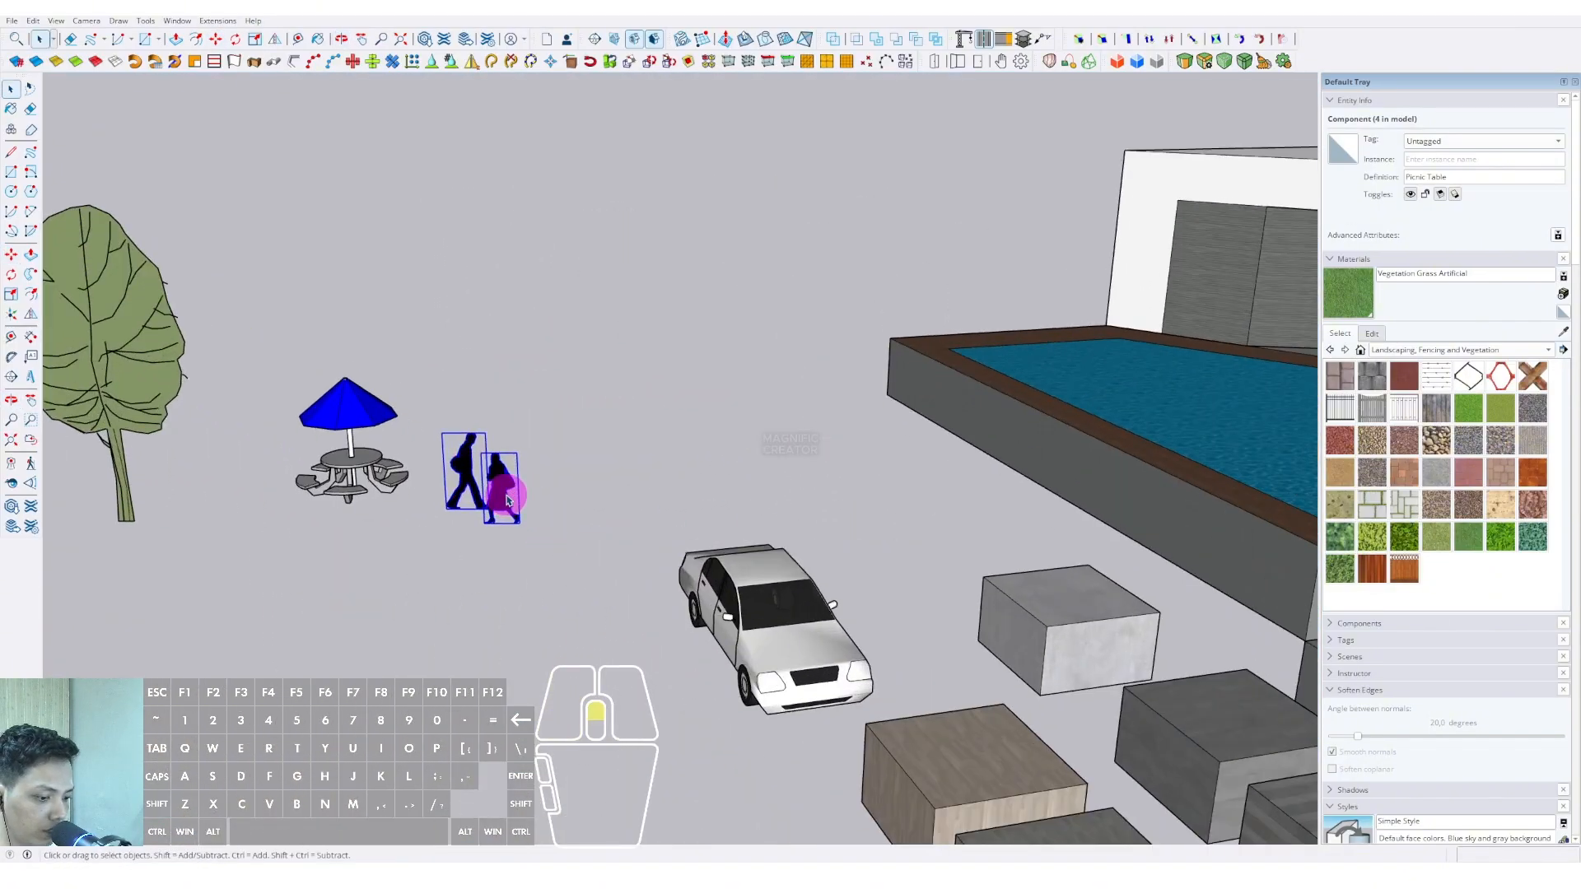
pyautogui.click(482, 533)
pyautogui.scroll(-2, 523, 535)
pyautogui.keyDown('shift'); pyautogui.moveTo(1112, 461); pyautogui.dragTo(486, 415, button='middle'); pyautogui.keyUp('shift')
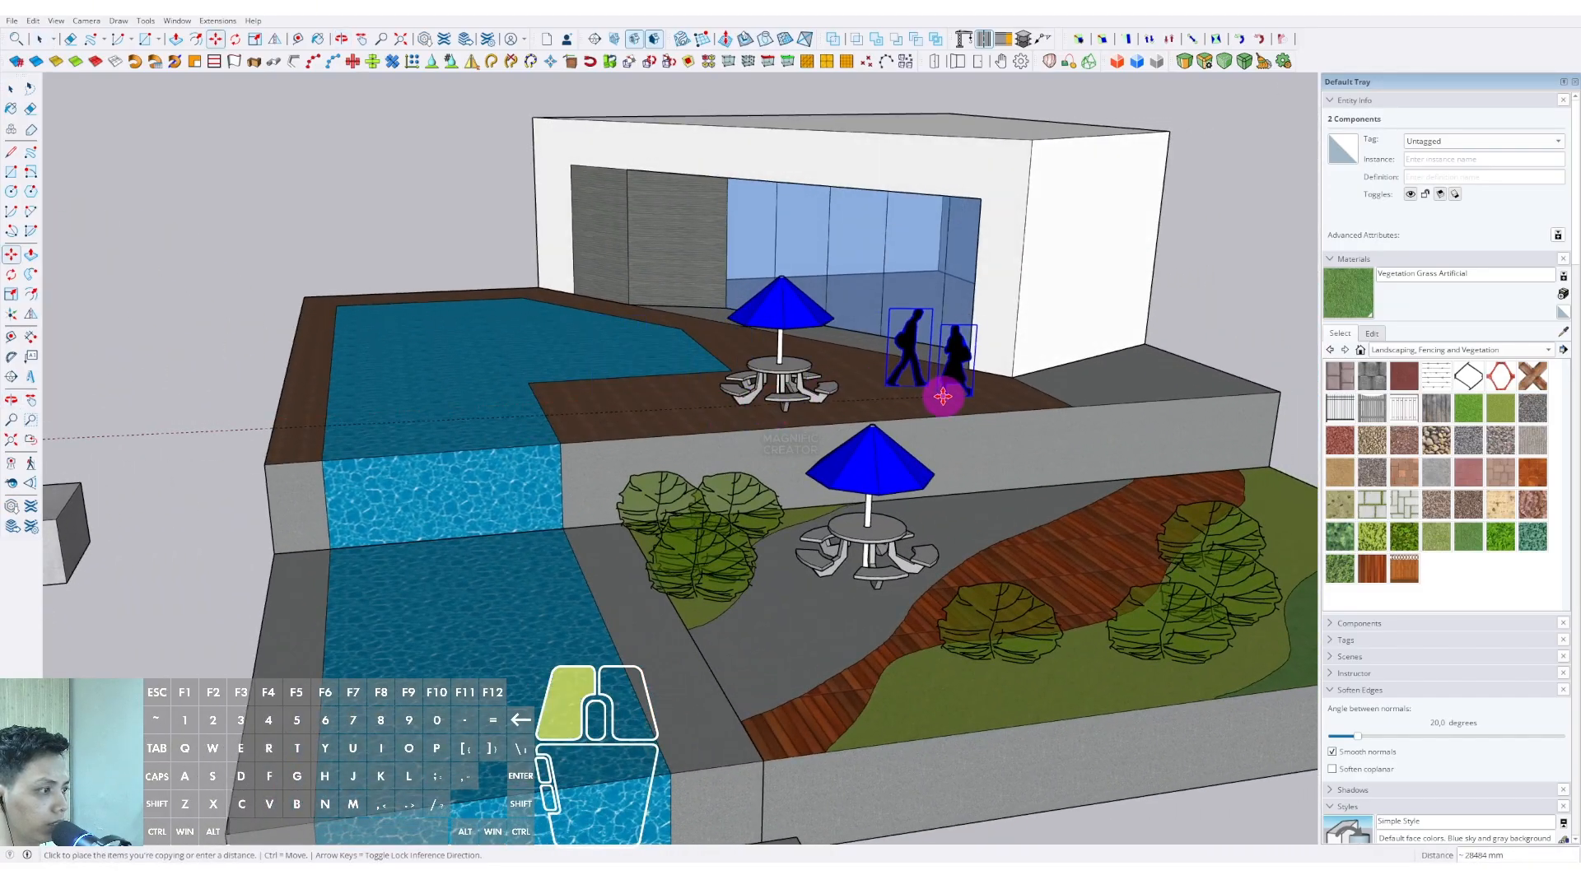
pyautogui.click(943, 397)
# Examine the house, terraces and placed trees, furniture and figures from several angles
pyautogui.scroll(-2, 798, 371)
pyautogui.moveTo(798, 371); pyautogui.dragTo(921, 275, button='middle')
pyautogui.scroll(3, 724, 423)
pyautogui.moveTo(724, 423); pyautogui.dragTo(698, 504, button='middle')
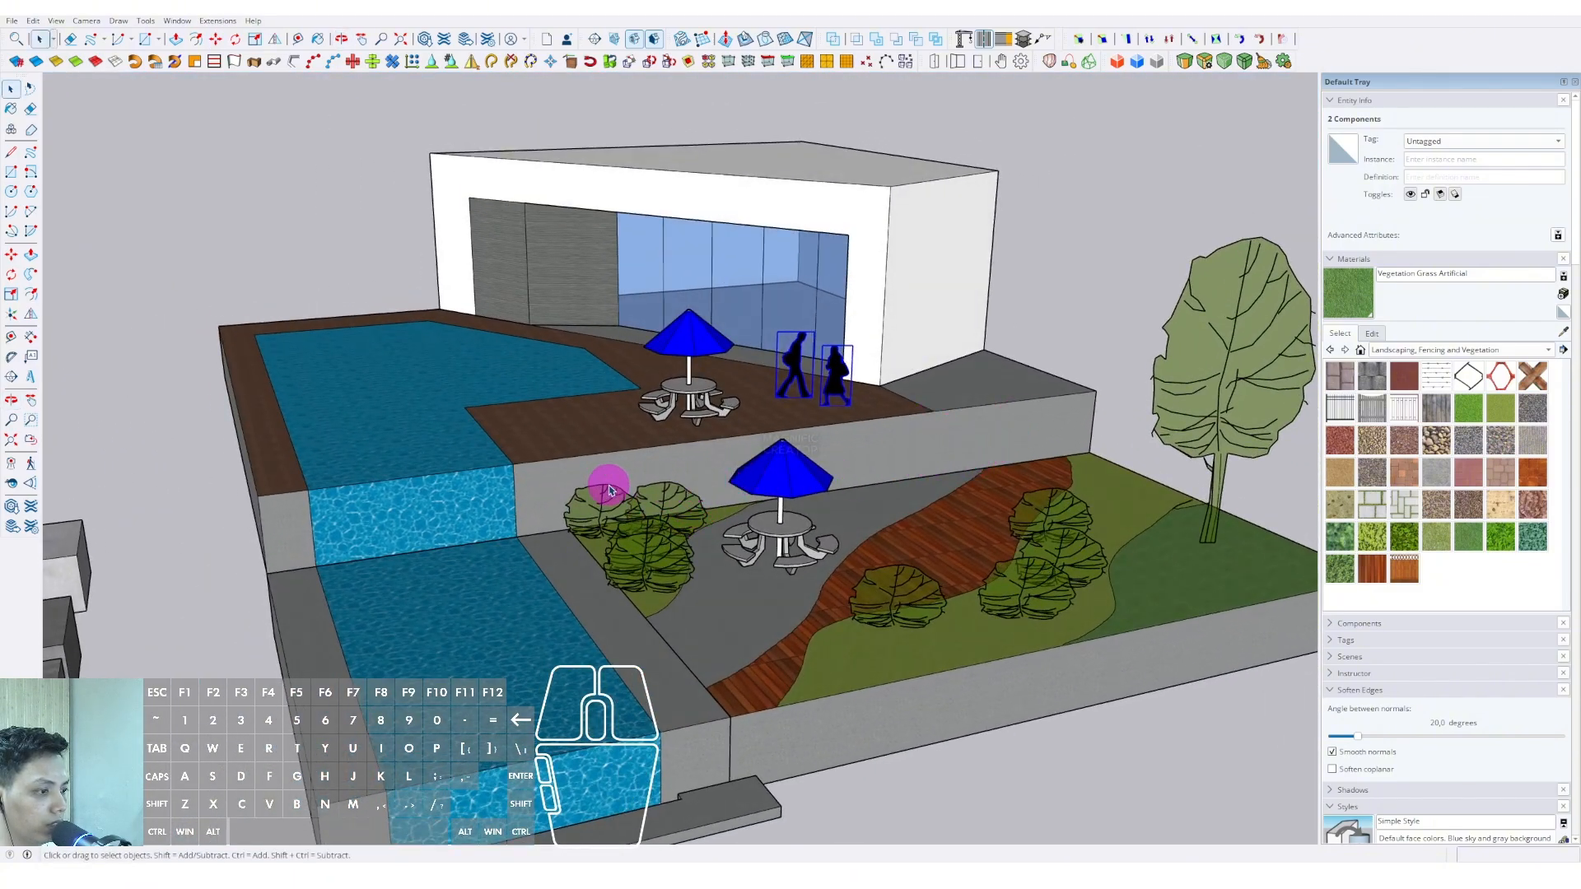
pyautogui.moveTo(804, 476); pyautogui.dragTo(591, 557, button='middle')
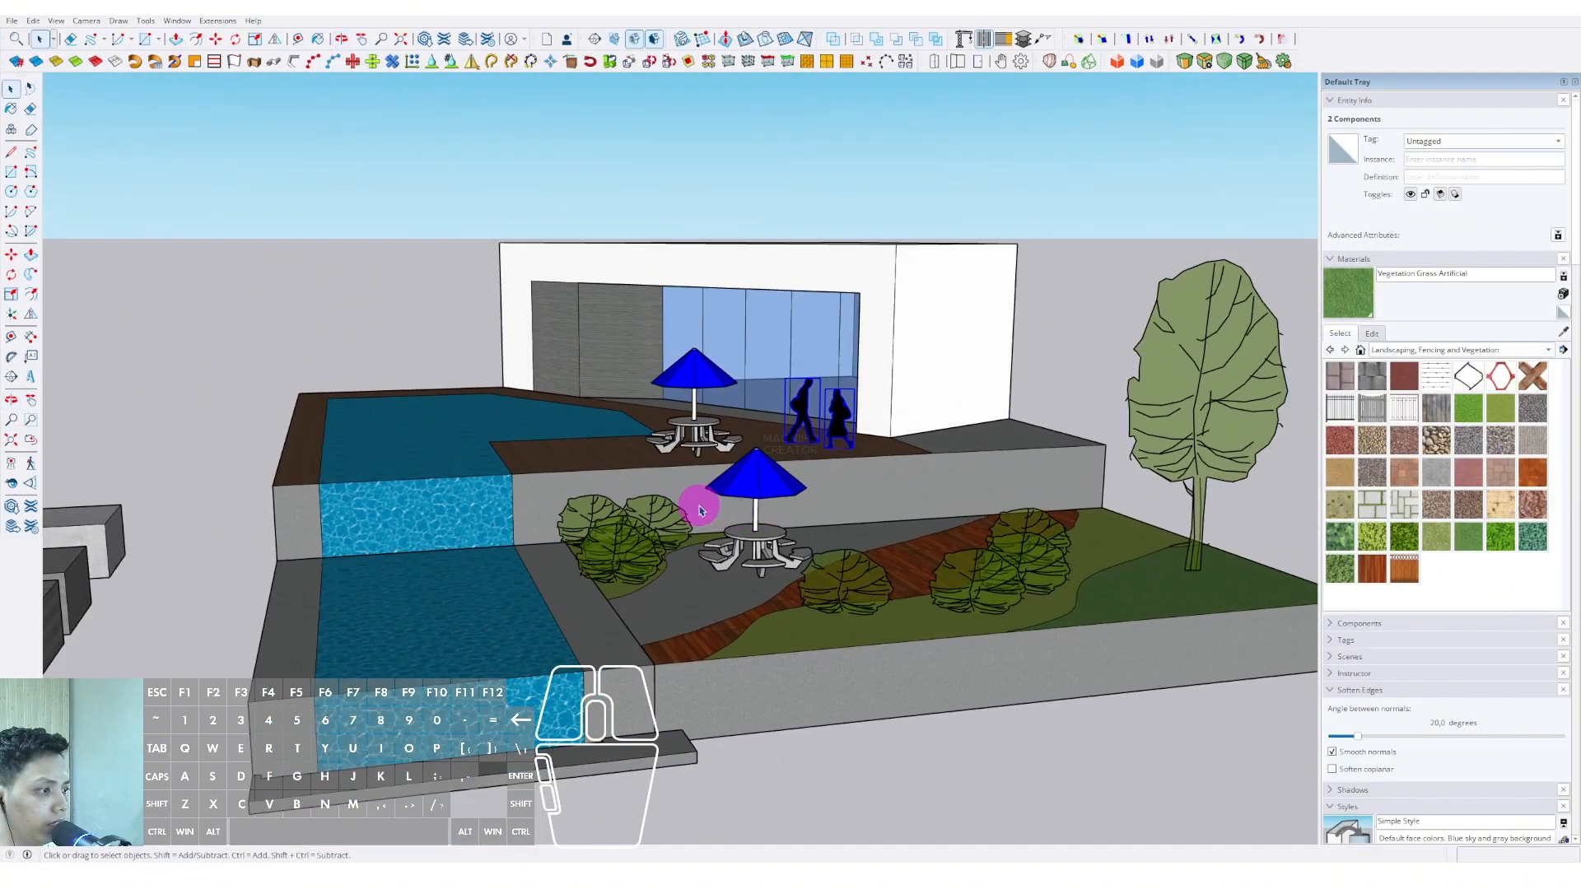
pyautogui.moveTo(700, 511); pyautogui.dragTo(776, 609, button='middle')
pyautogui.moveTo(716, 565); pyautogui.dragTo(797, 474, button='middle')
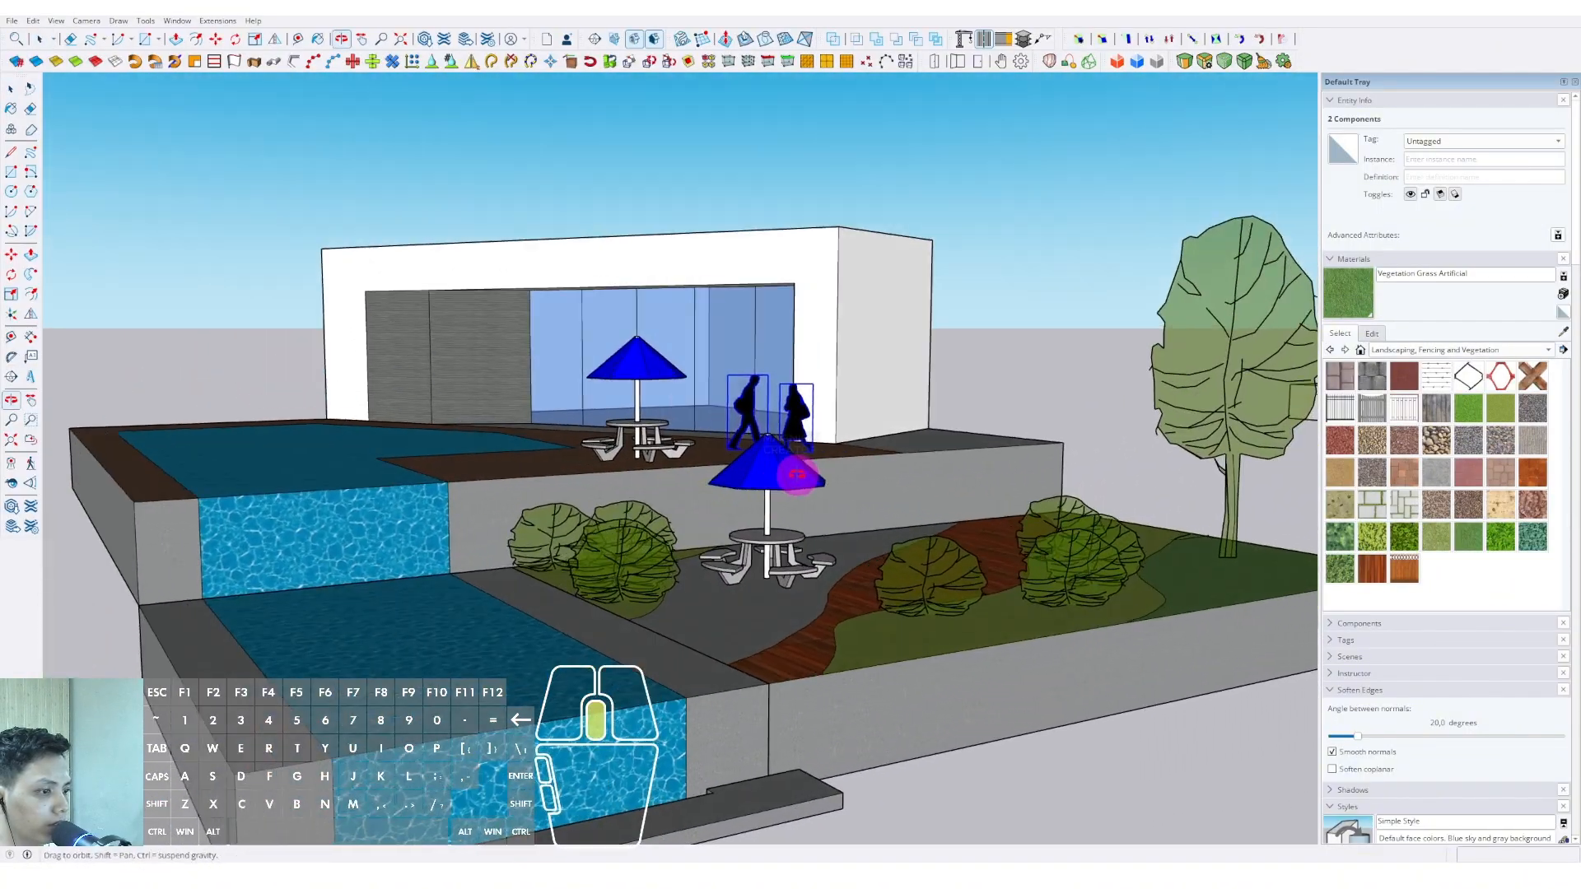
# Turn on shadows for the model and frame the house from a low angle
pyautogui.click(56, 21)
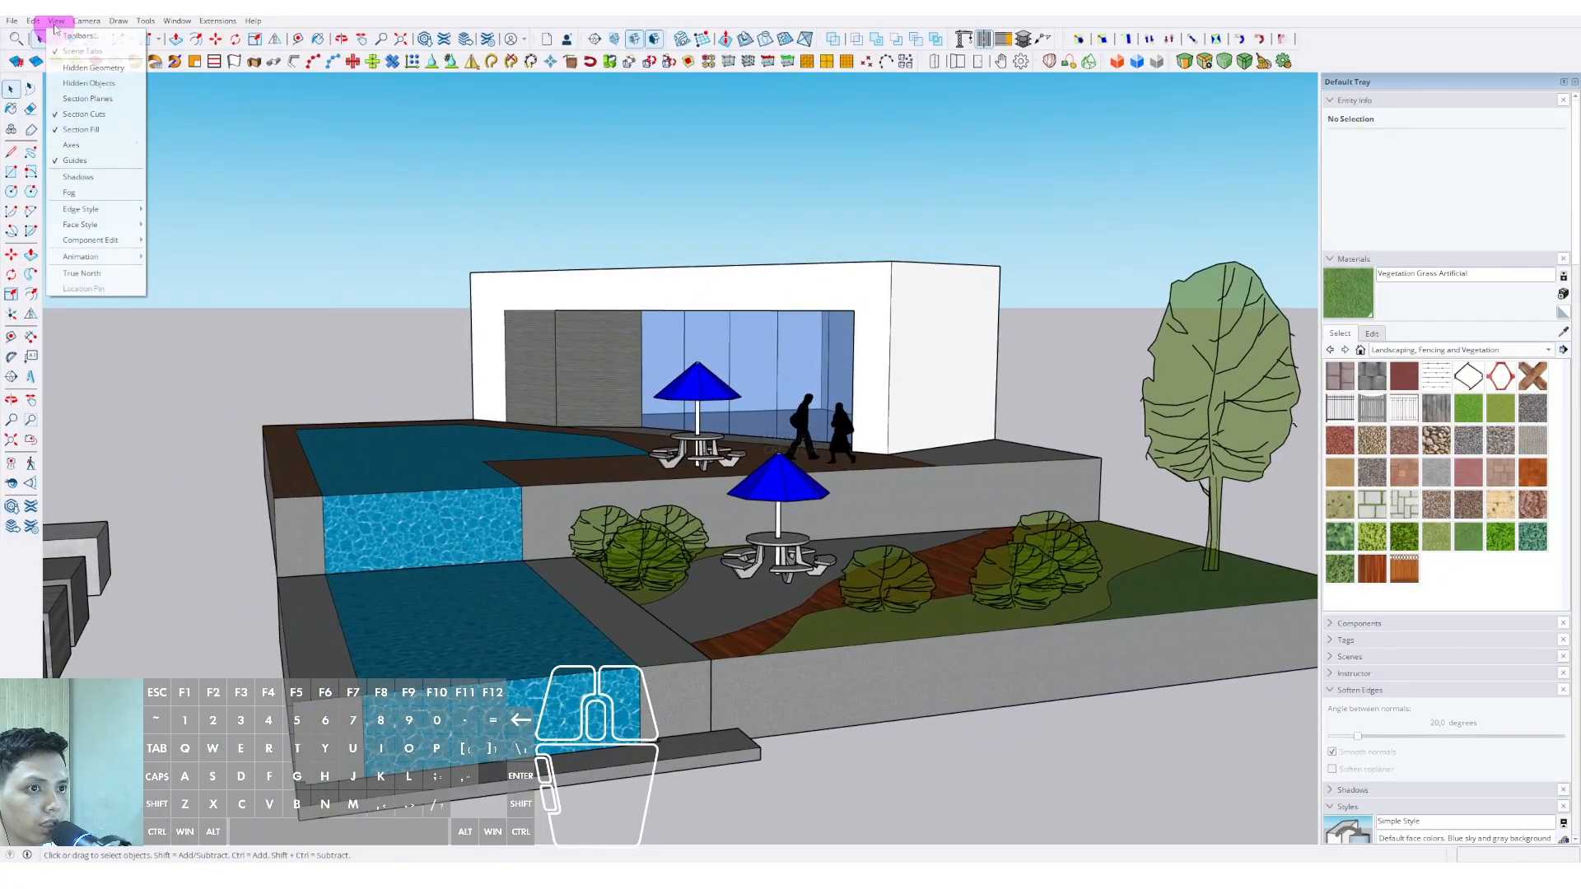
pyautogui.click(91, 168)
pyautogui.moveTo(745, 453); pyautogui.dragTo(713, 461, button='middle')
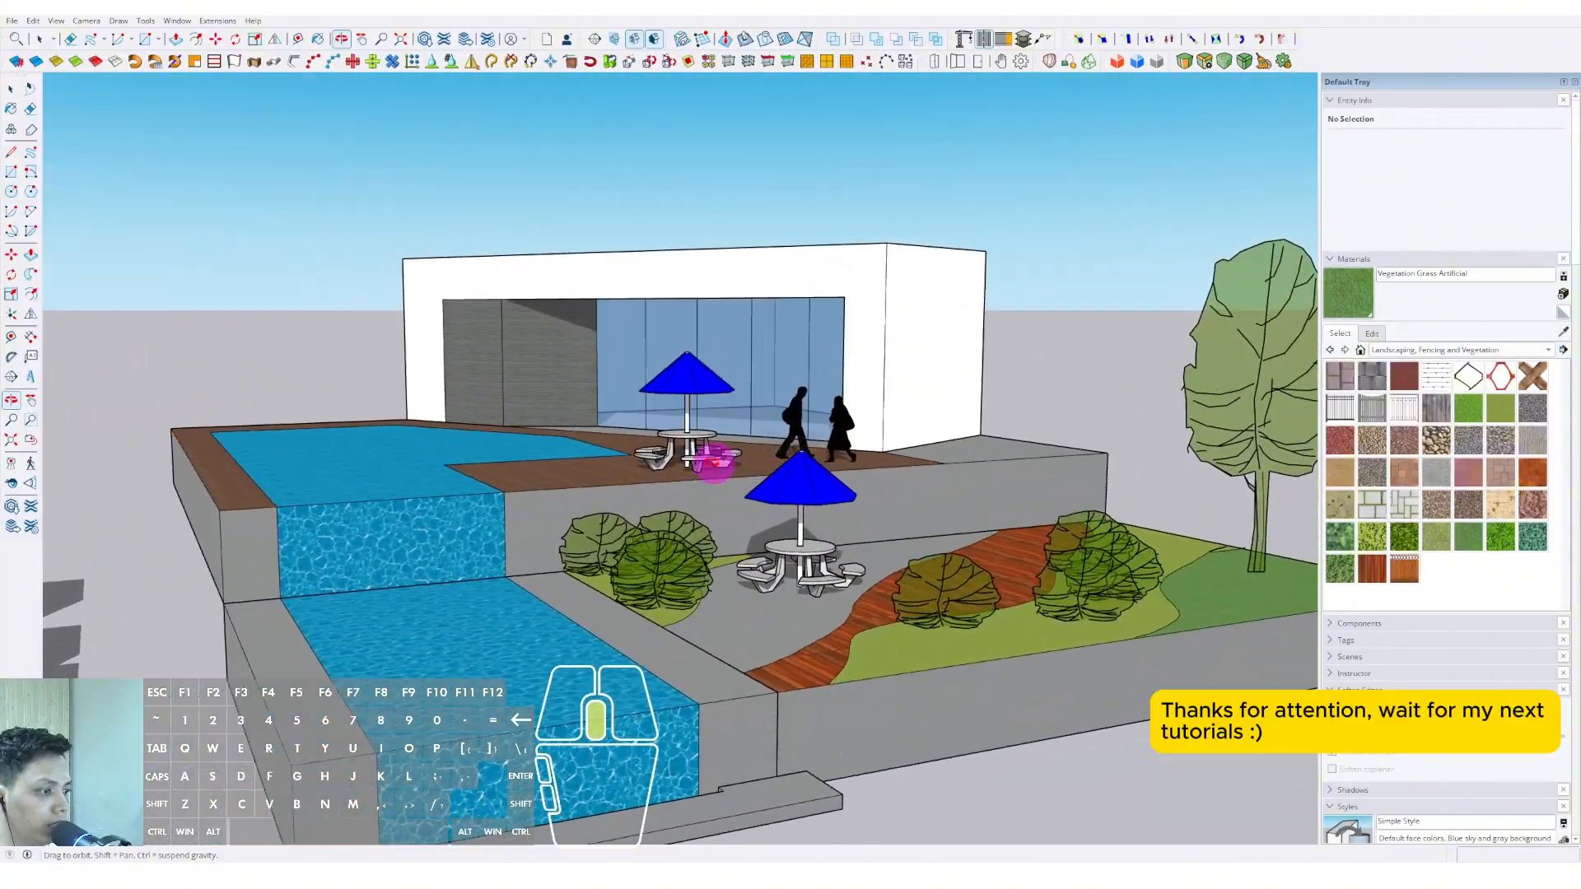